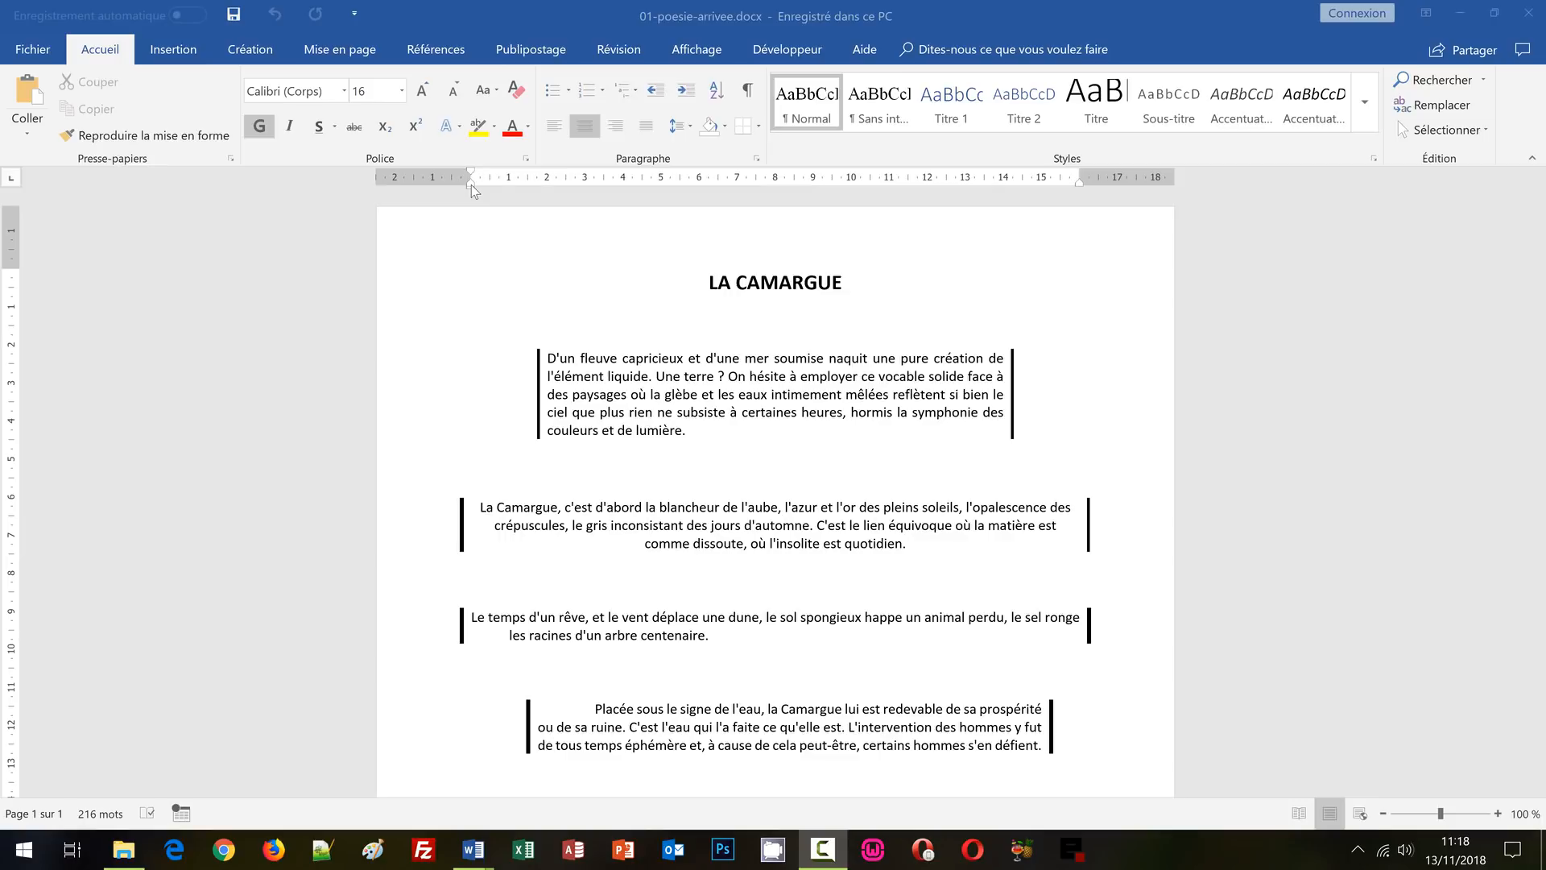
# Examine the paragraph layout of the finished model 01-poesie-arrivee.docx and compare it with the unformatted 01-poesie.docx.
pyautogui.scroll(-3, 757, 461)
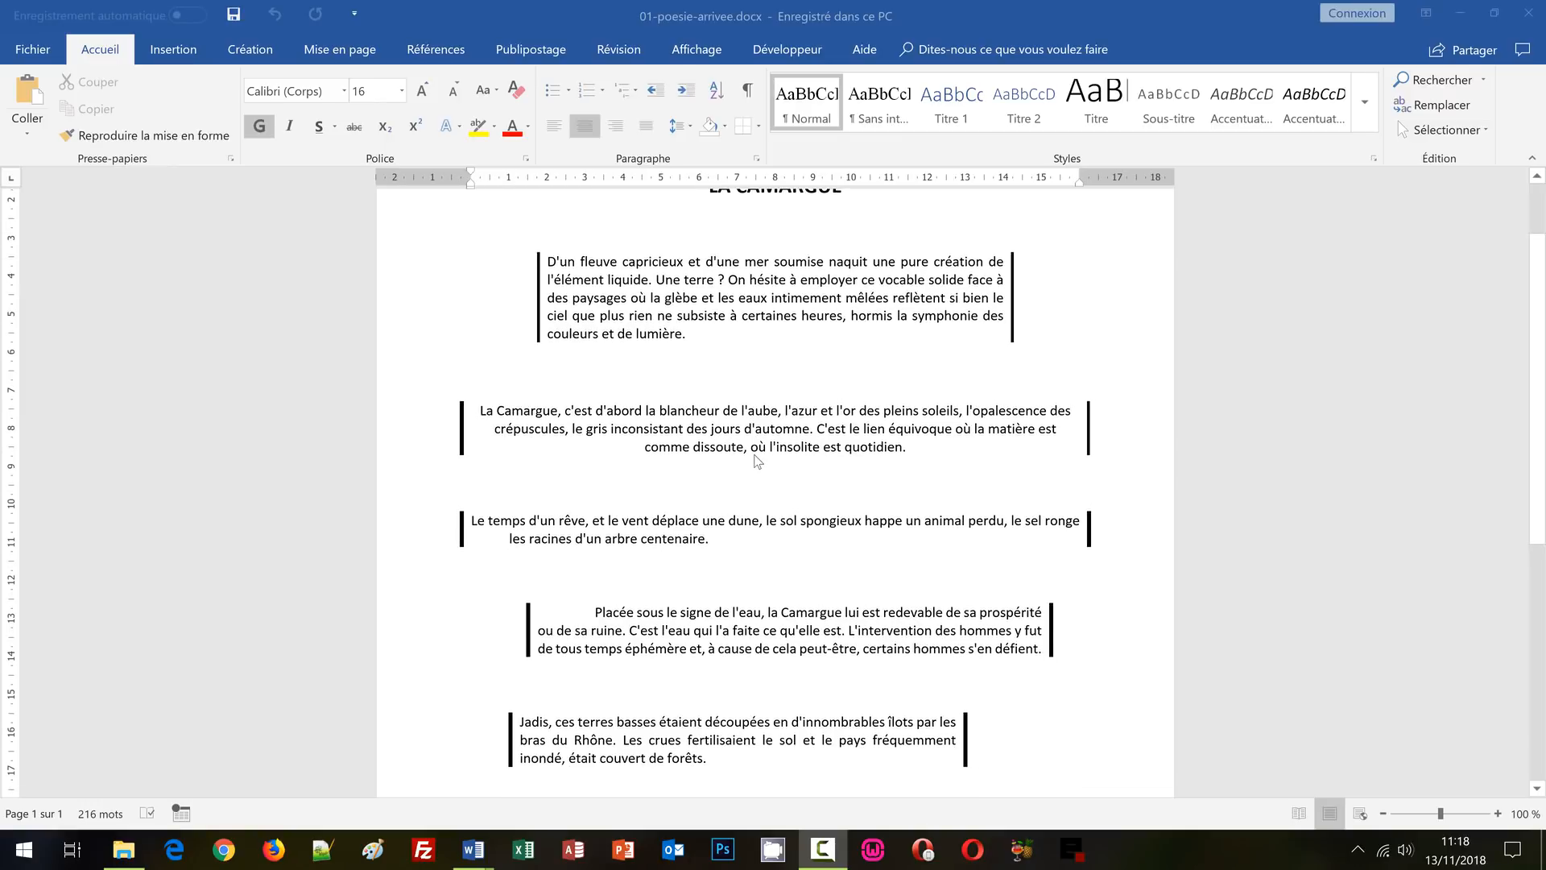
pyautogui.scroll(-1, 758, 460)
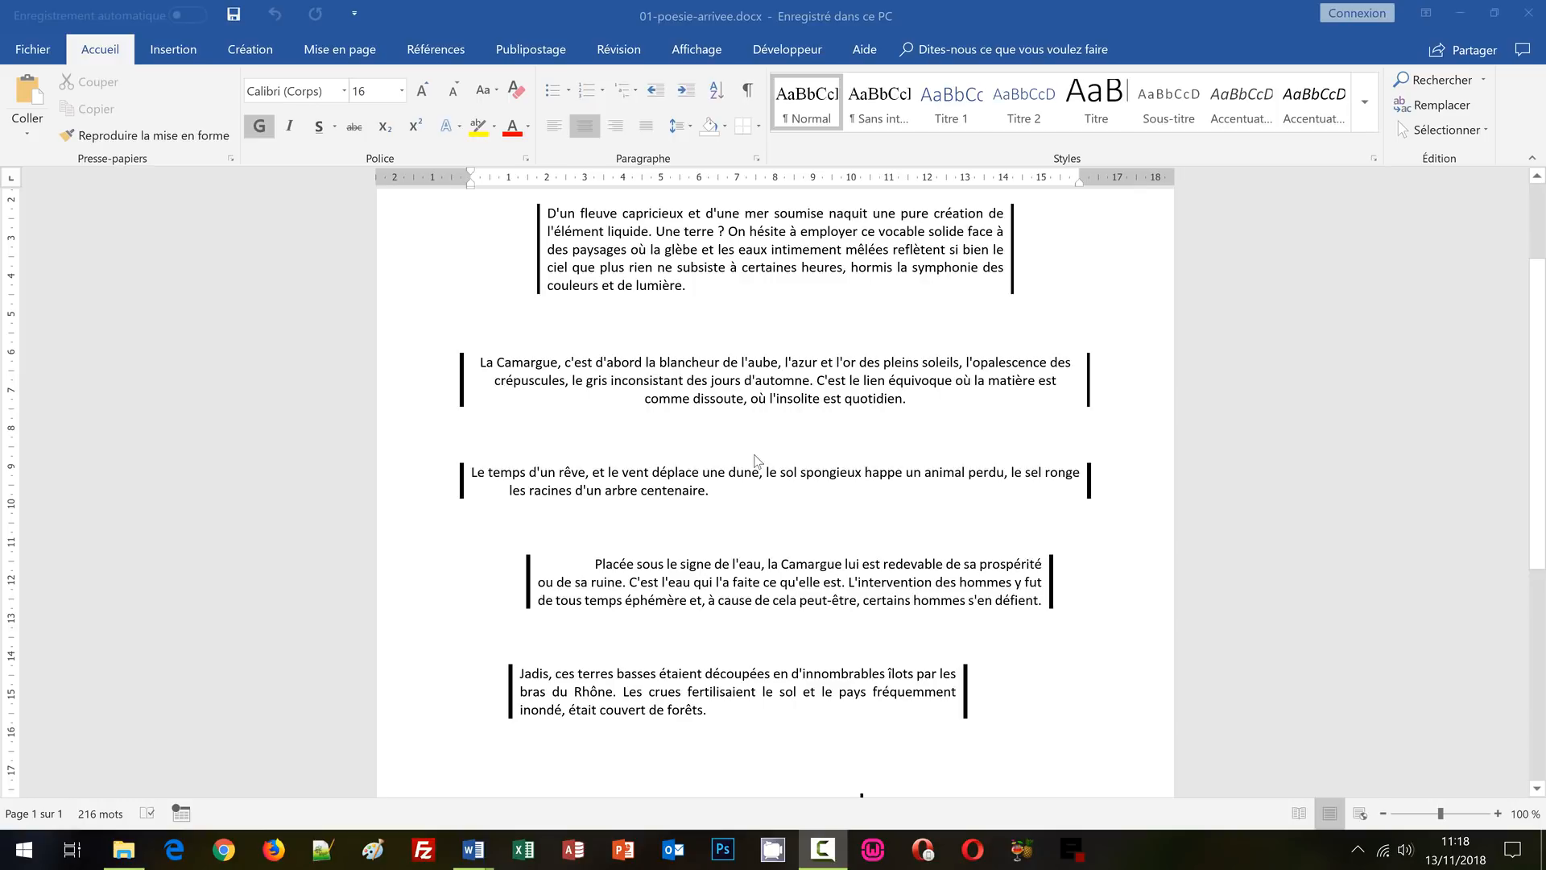
pyautogui.scroll(-3, 758, 461)
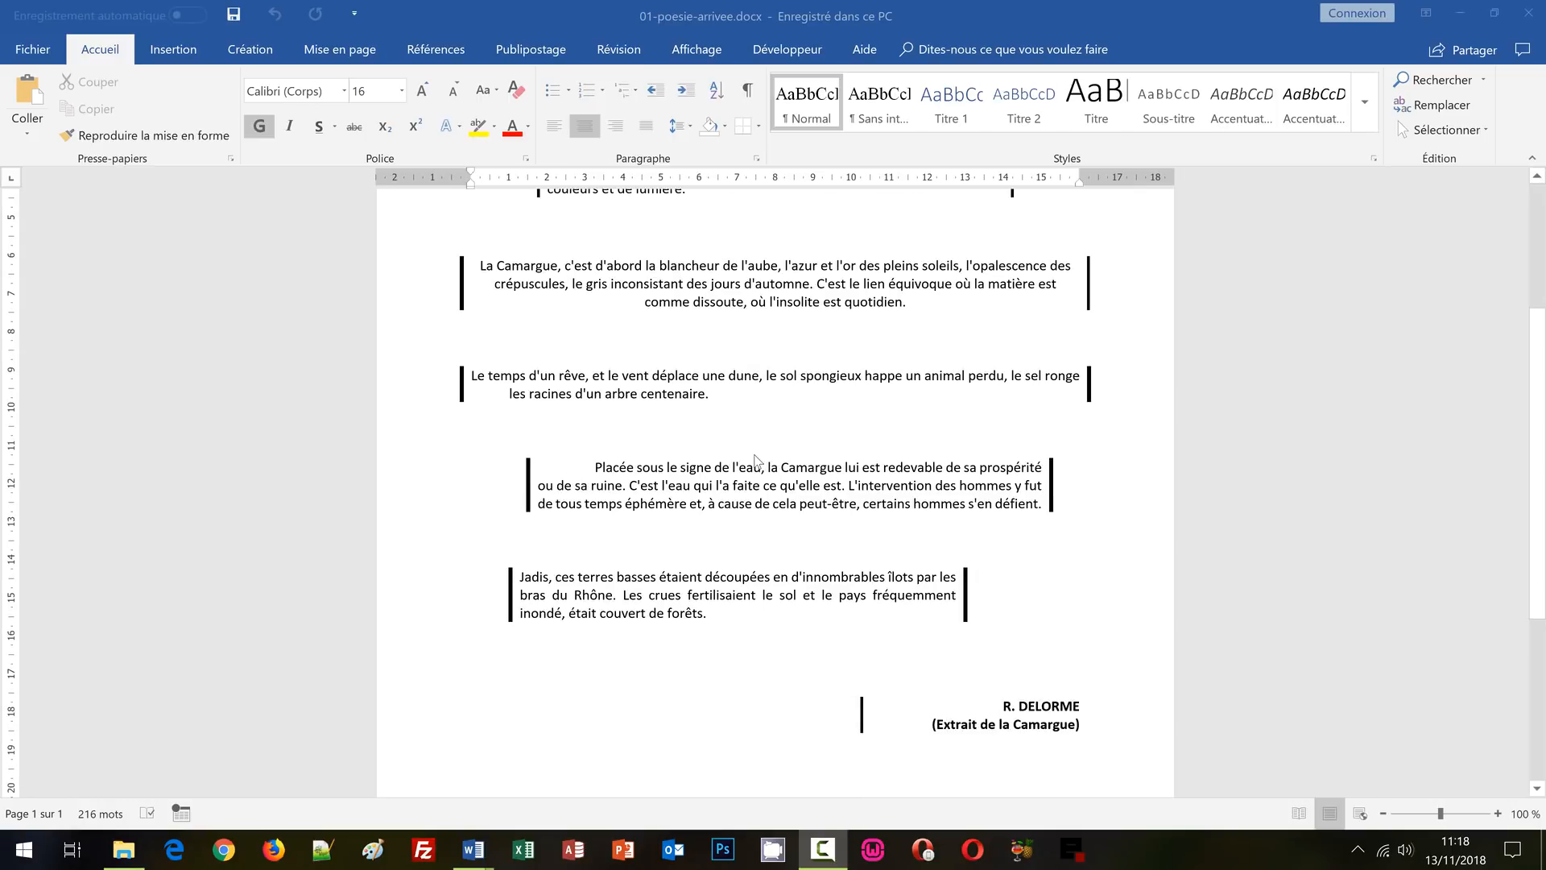
pyautogui.scroll(5, 756, 460)
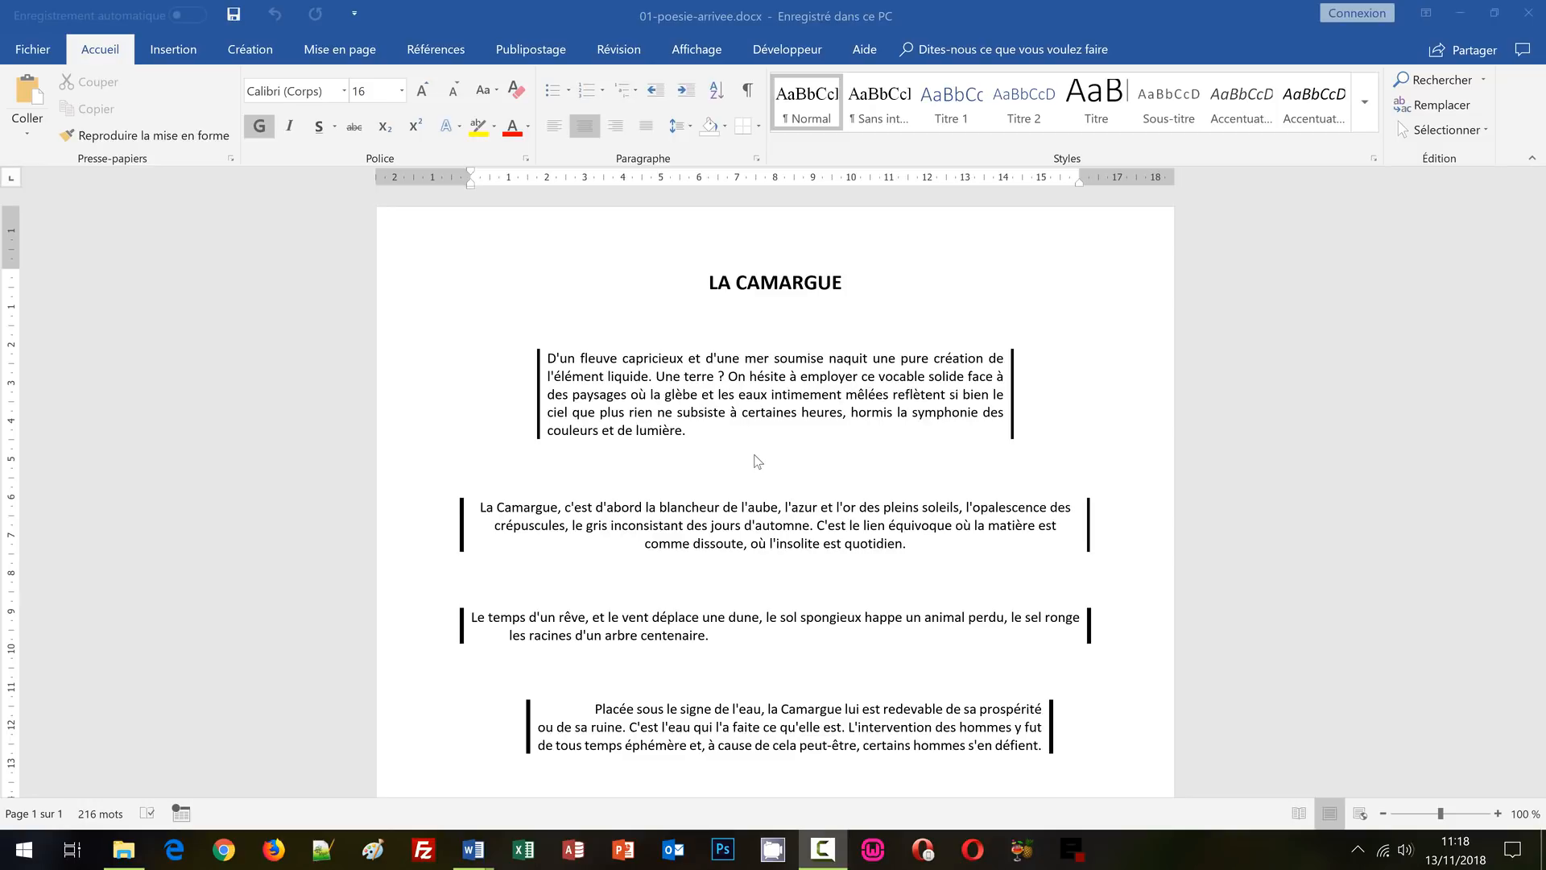
pyautogui.moveTo(482, 863)
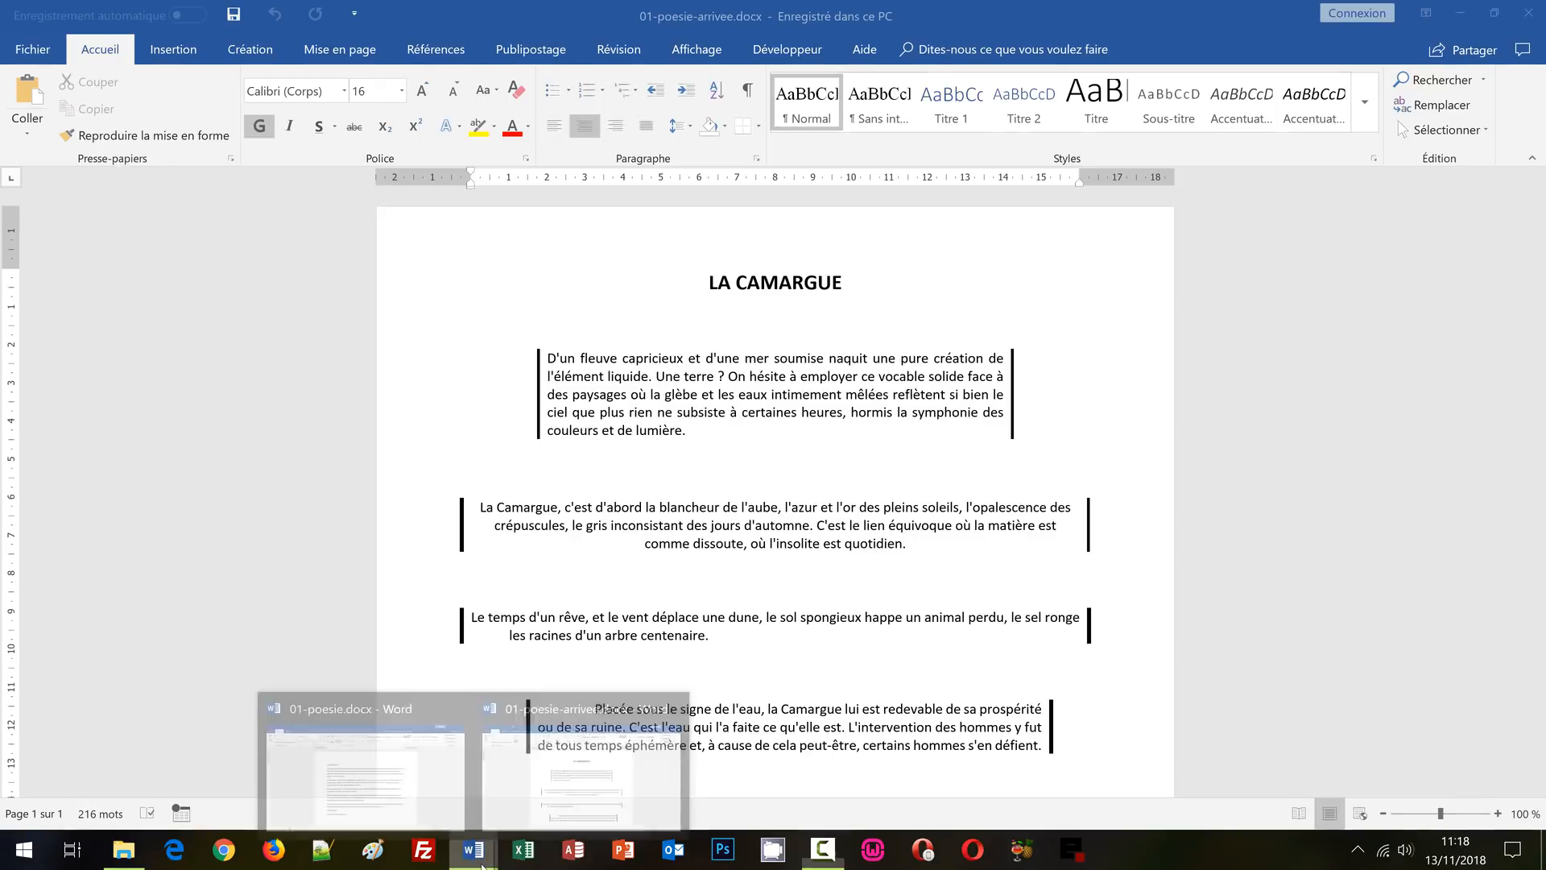
pyautogui.click(366, 765)
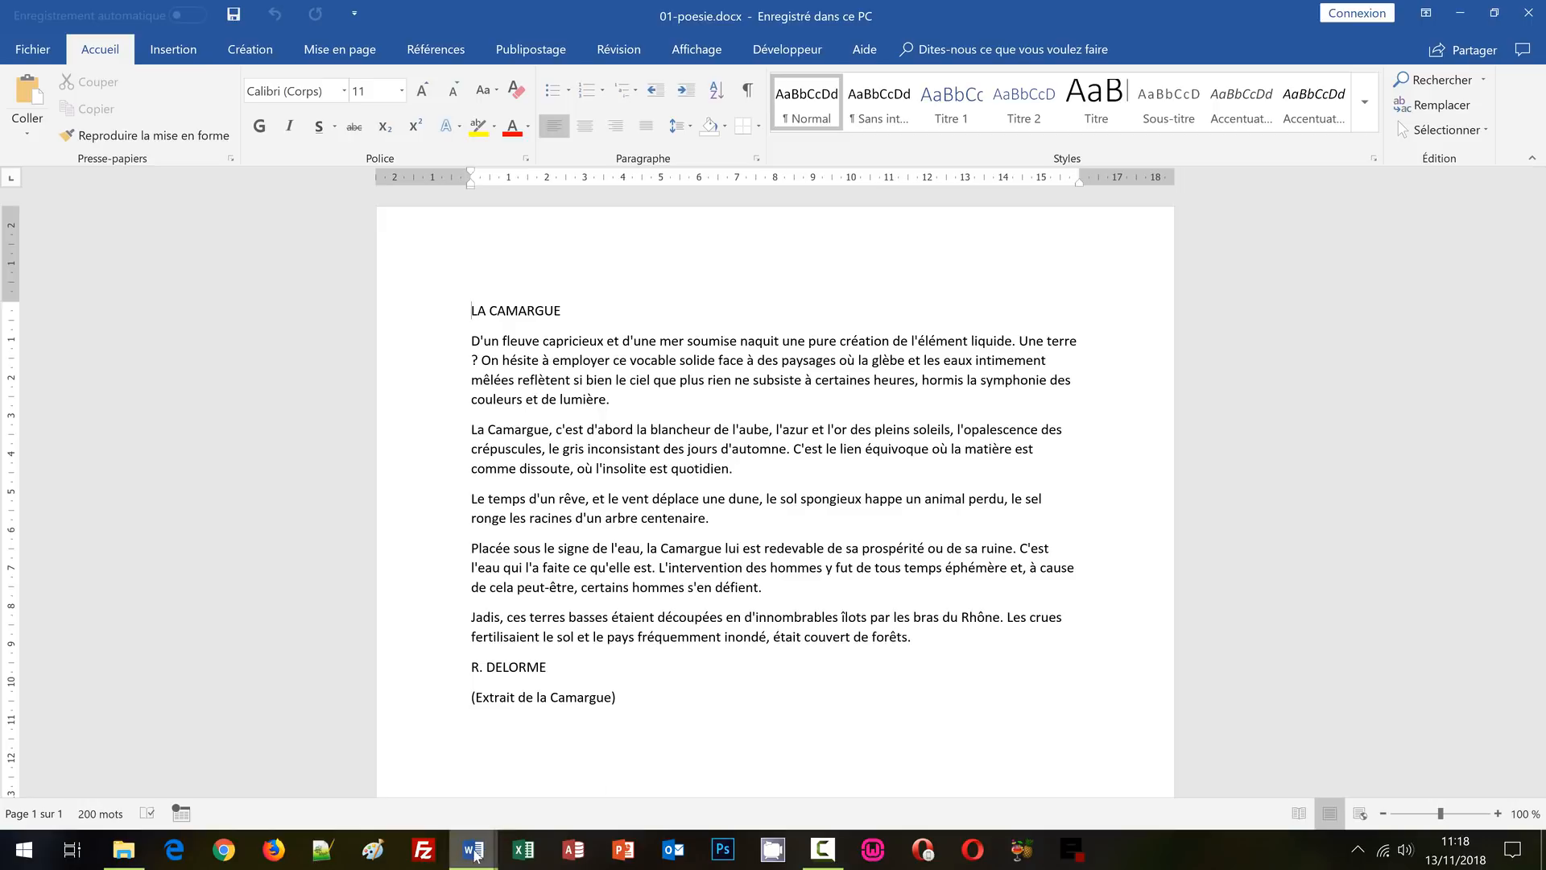
pyautogui.moveTo(475, 851)
pyautogui.click(562, 810)
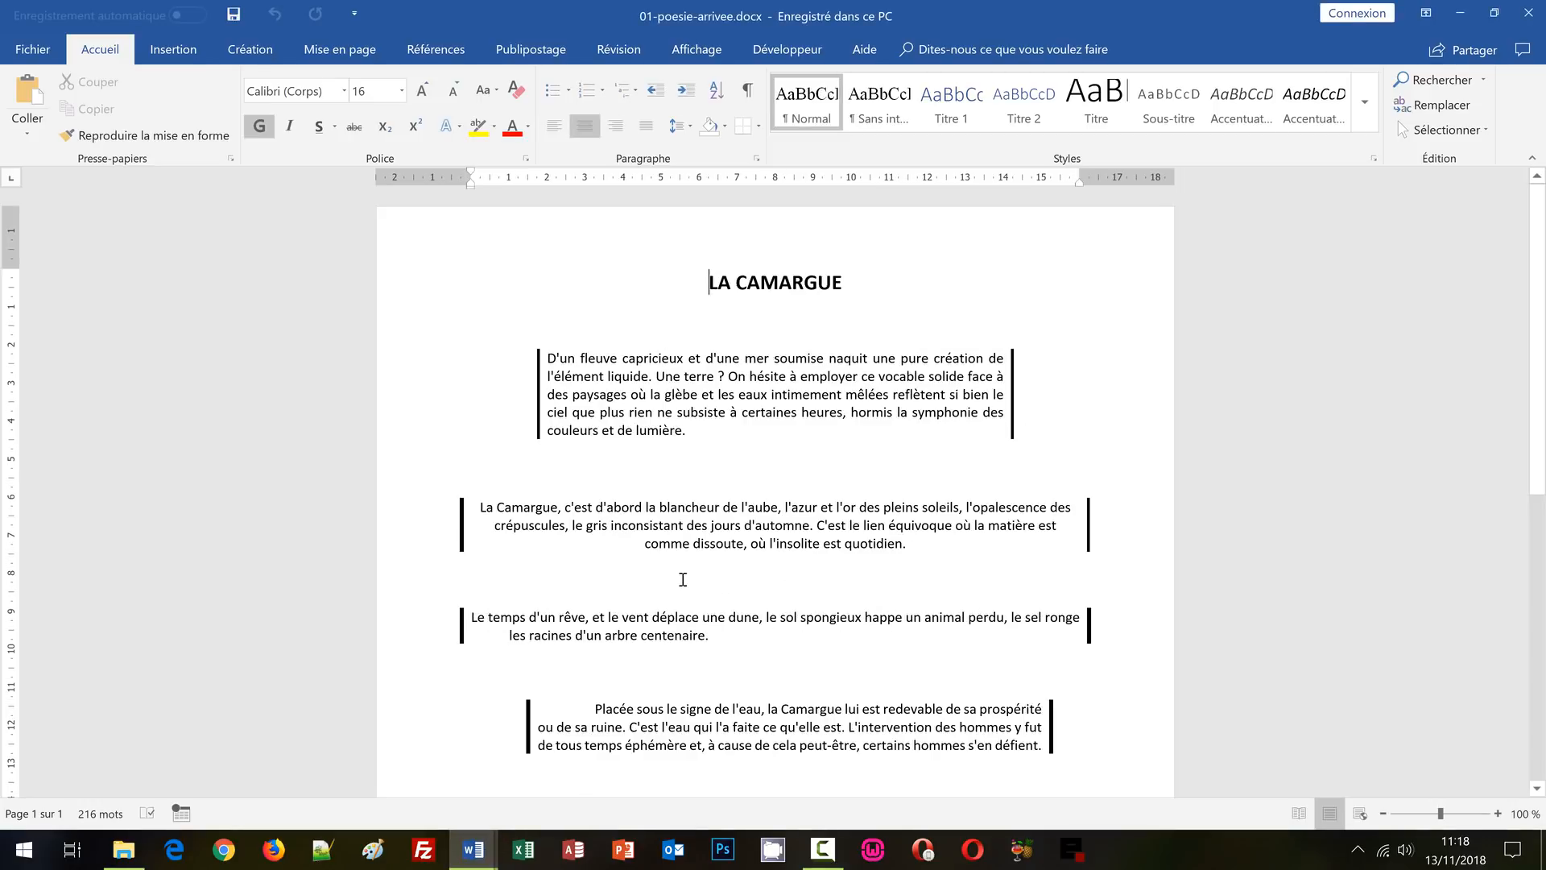
pyautogui.scroll(-1, 708, 507)
pyautogui.scroll(-1, 707, 508)
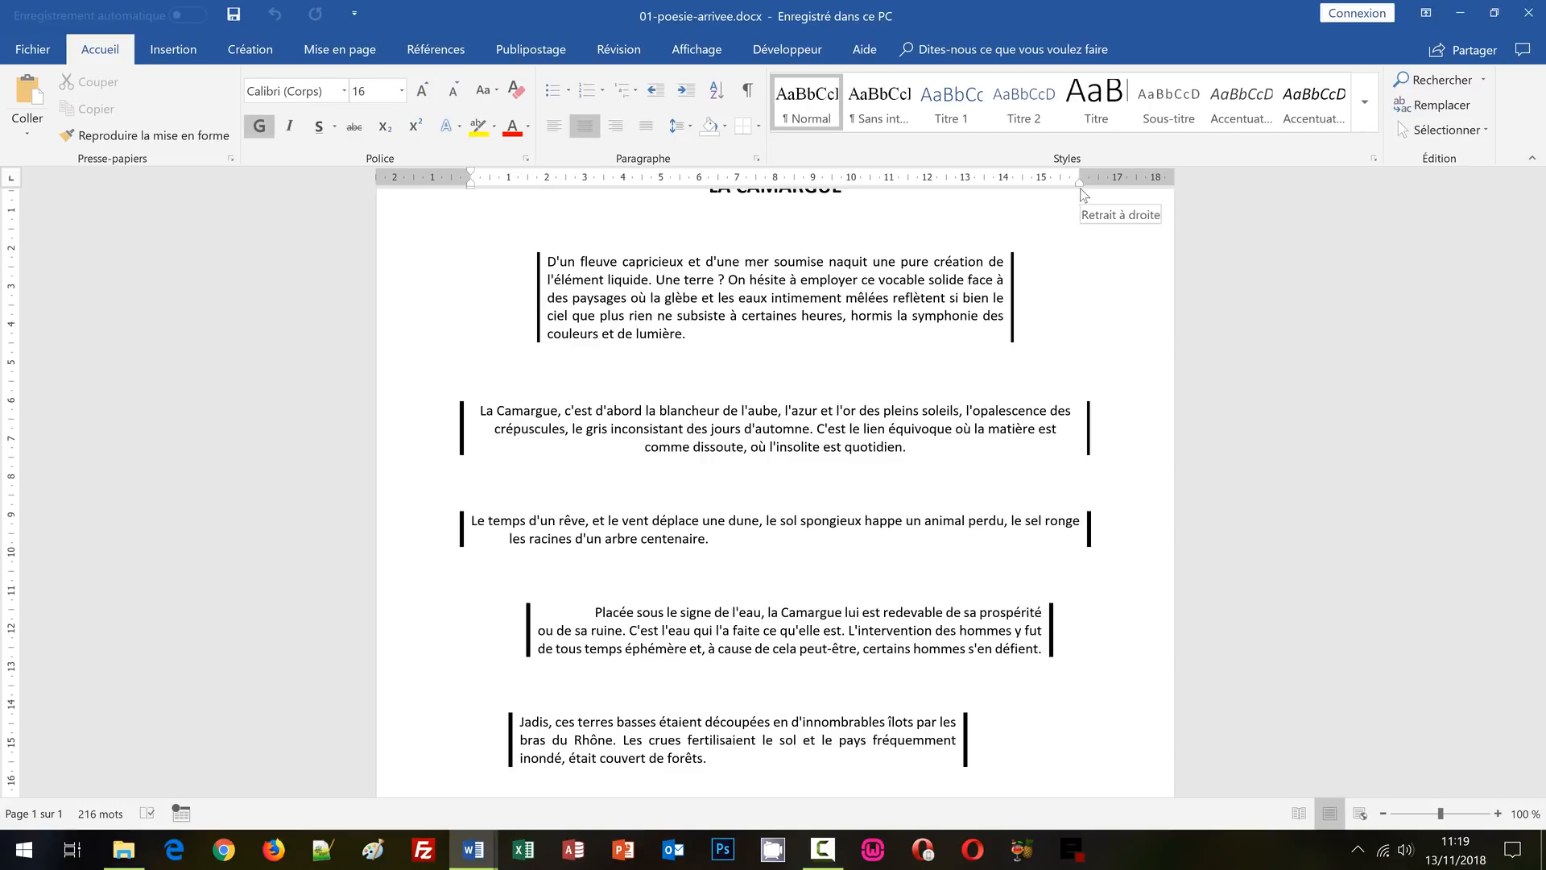
# Switch to 01-poesie.docx and display the paragraph marks and other hidden formatting symbols.
pyautogui.moveTo(474, 849)
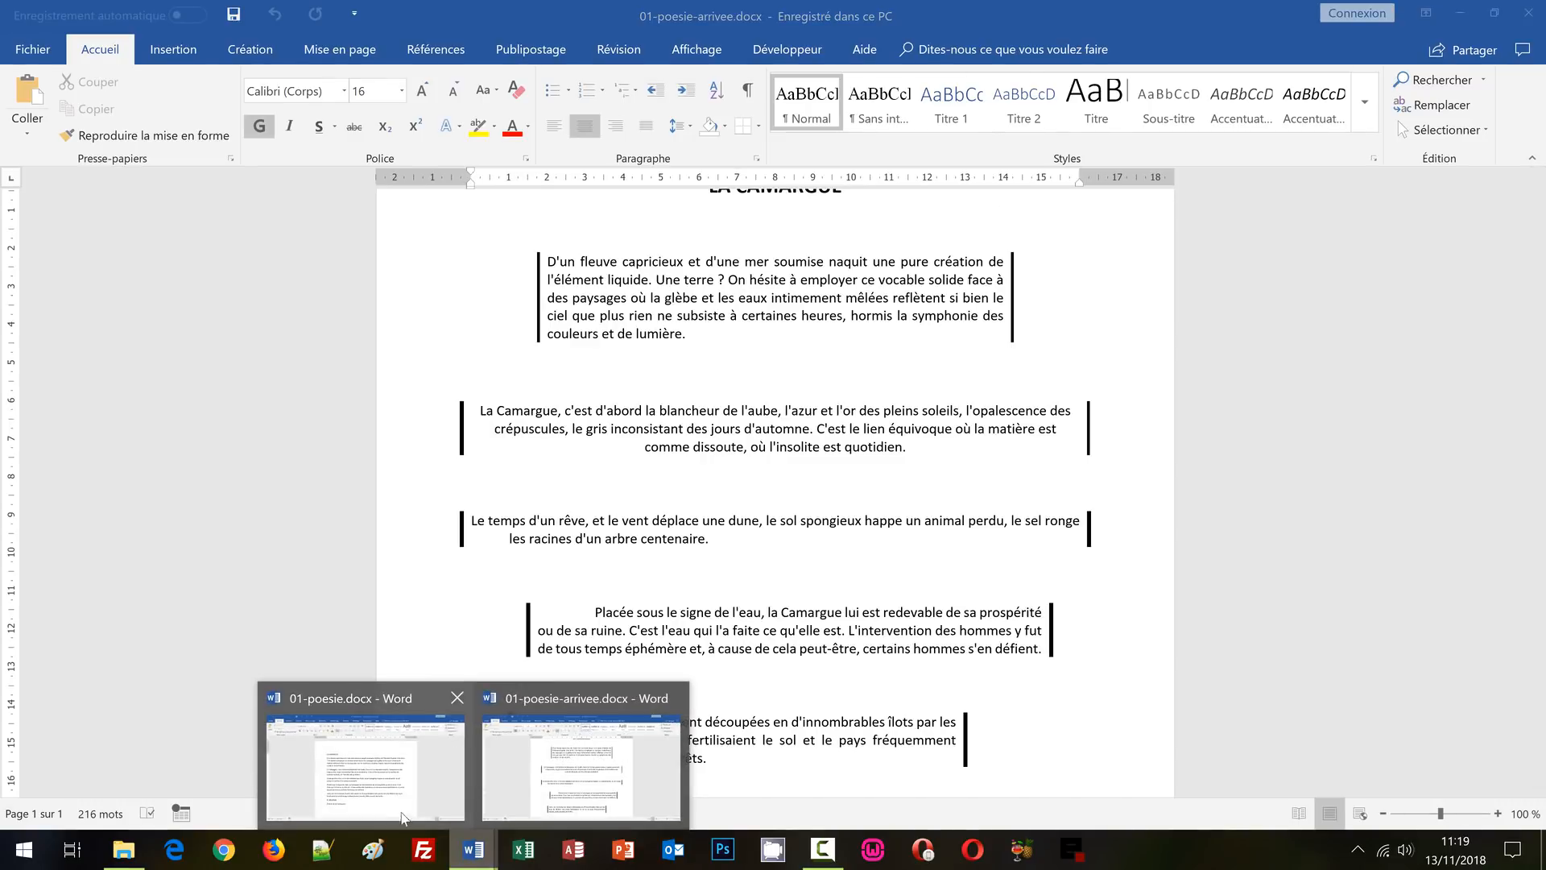
pyautogui.click(412, 783)
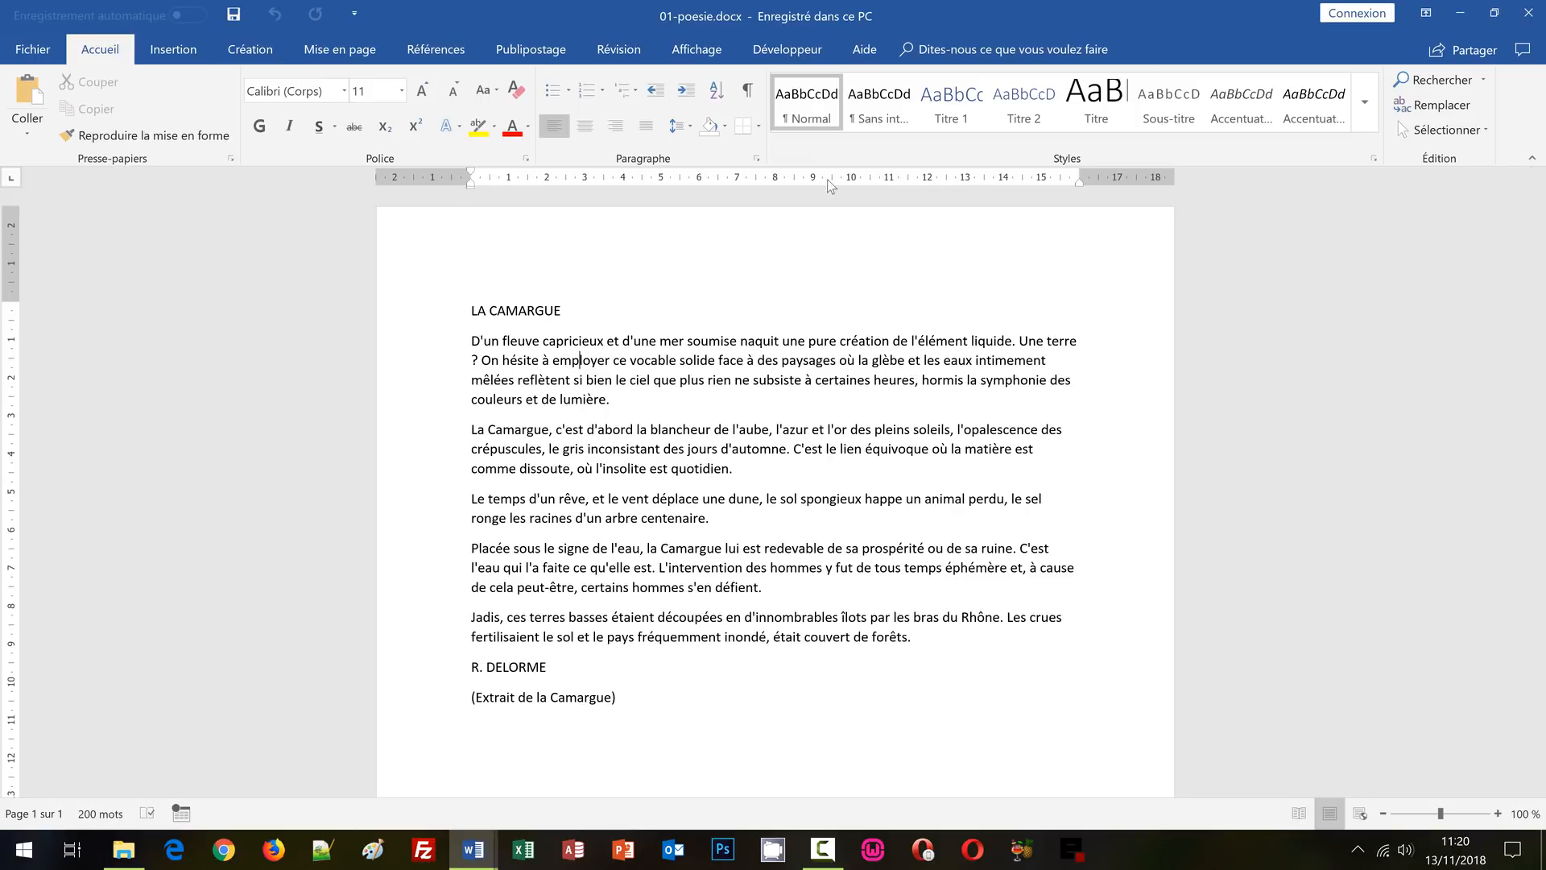
pyautogui.click(749, 93)
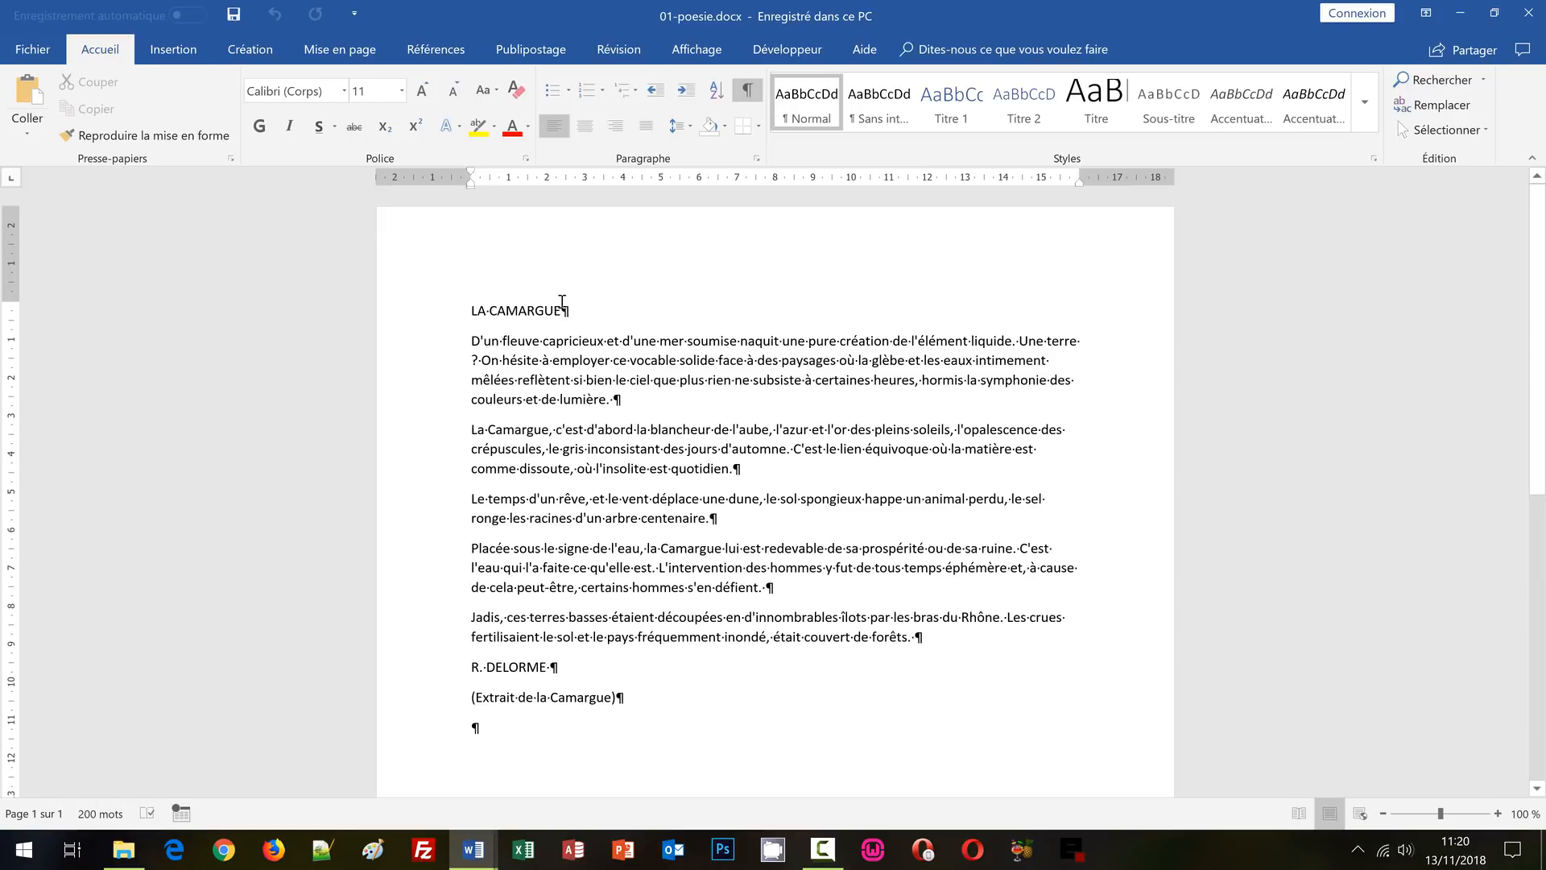
# Examine the paragraph marks that end the title and the body paragraphs, including the empty paragraph at the end of the text.
pyautogui.moveTo(561, 306); pyautogui.dragTo(572, 303)
pyautogui.moveTo(616, 397); pyautogui.dragTo(626, 402)
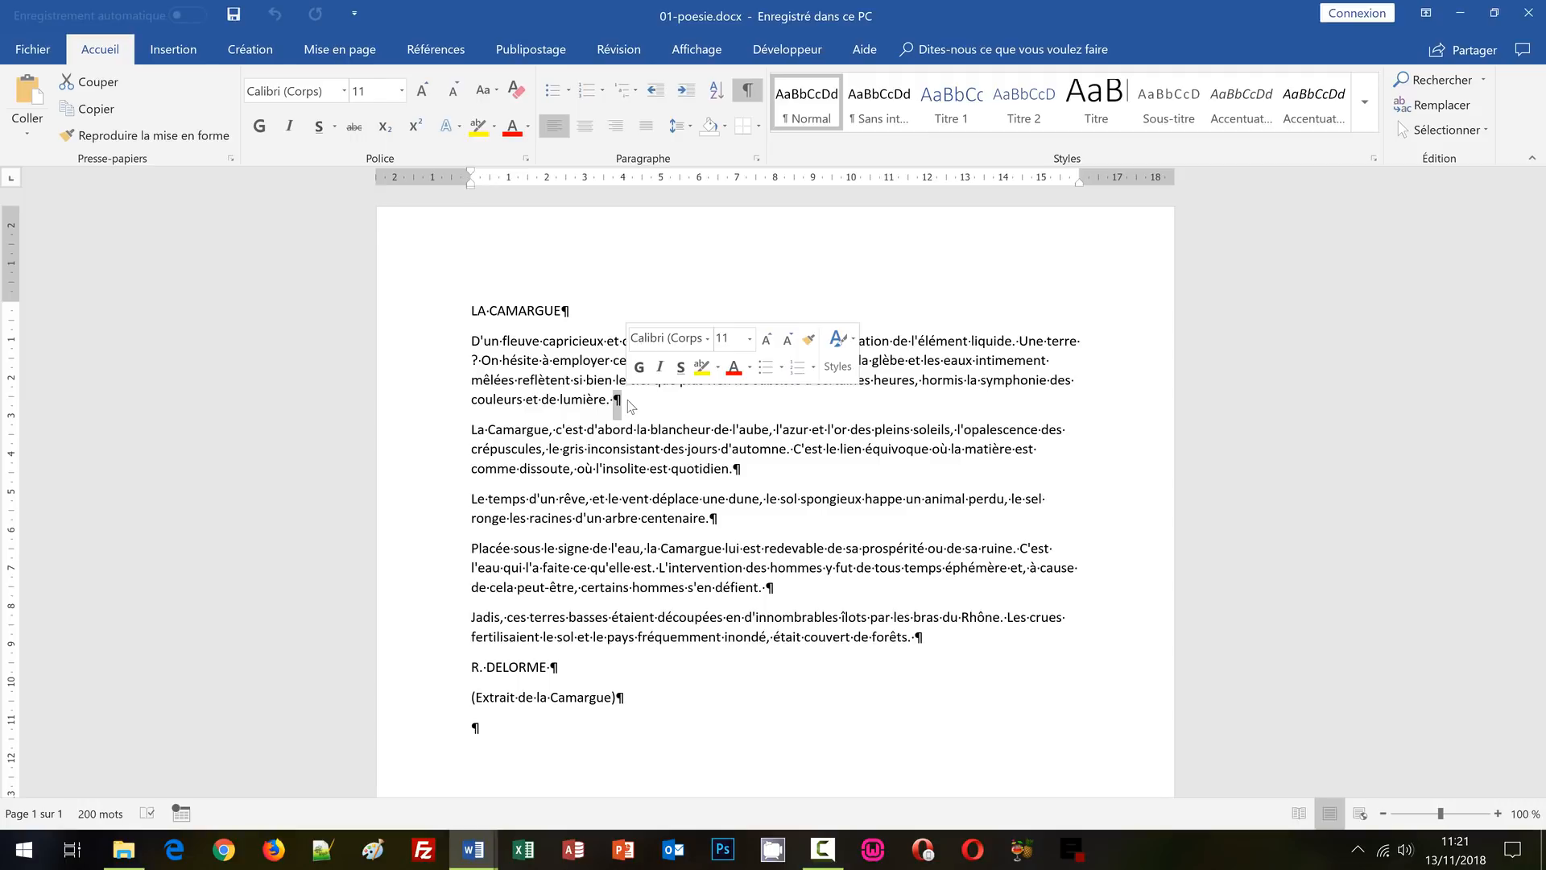
pyautogui.click(611, 450)
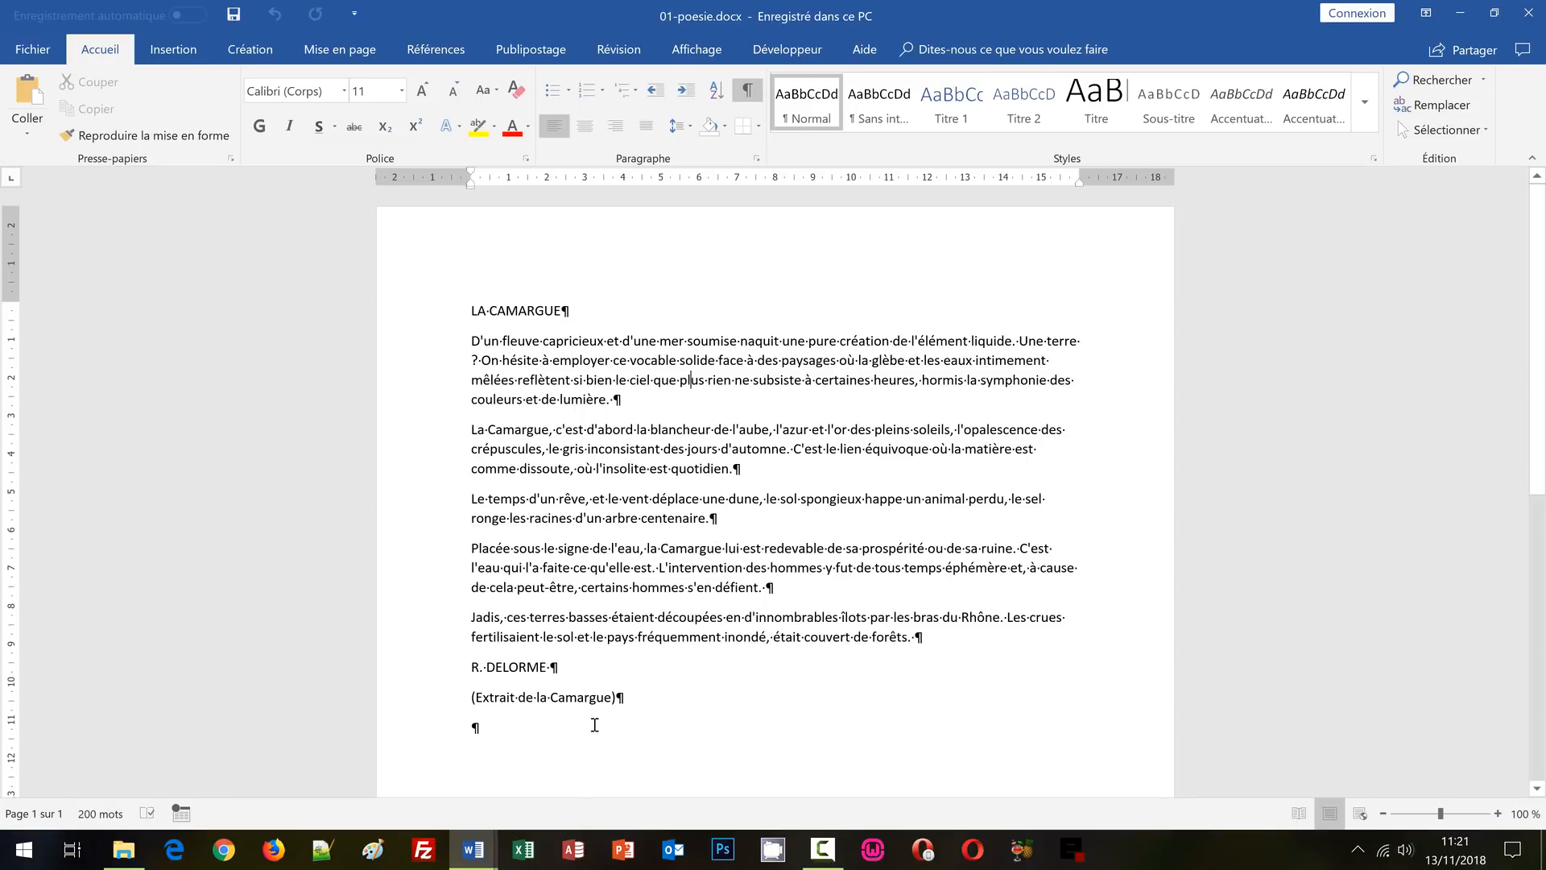
pyautogui.click(485, 734)
pyautogui.click(637, 396)
pyautogui.click(744, 571)
pyautogui.click(756, 631)
pyautogui.click(527, 667)
# Delete the trailing space at the end of the first, fourth and fifth body paragraphs and of the author line.
pyautogui.click(657, 395)
pyautogui.press('BackSpace')
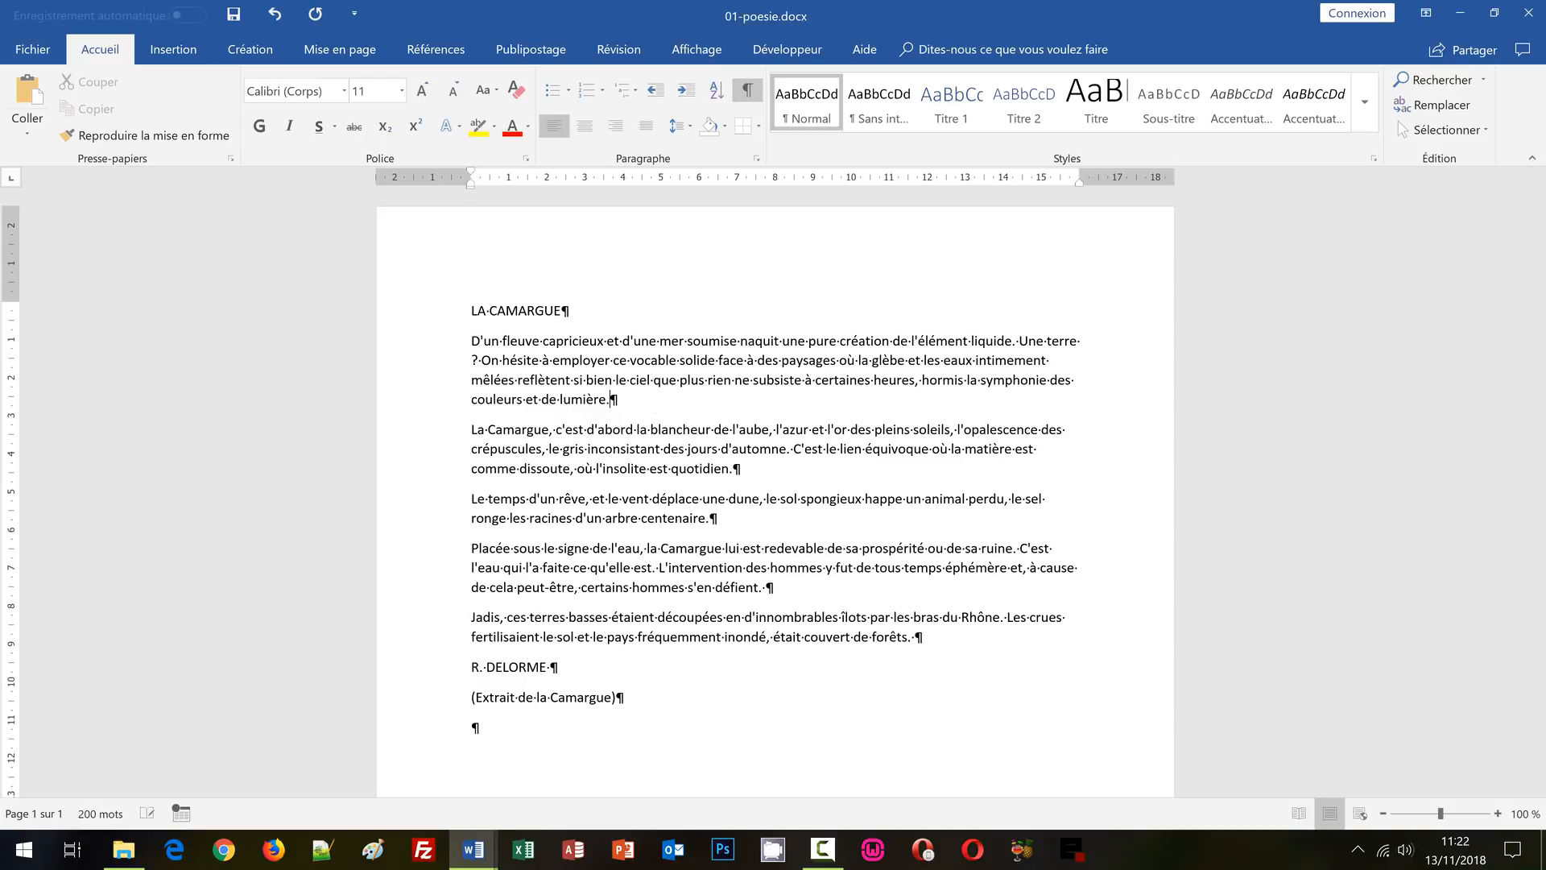
pyautogui.click(823, 589)
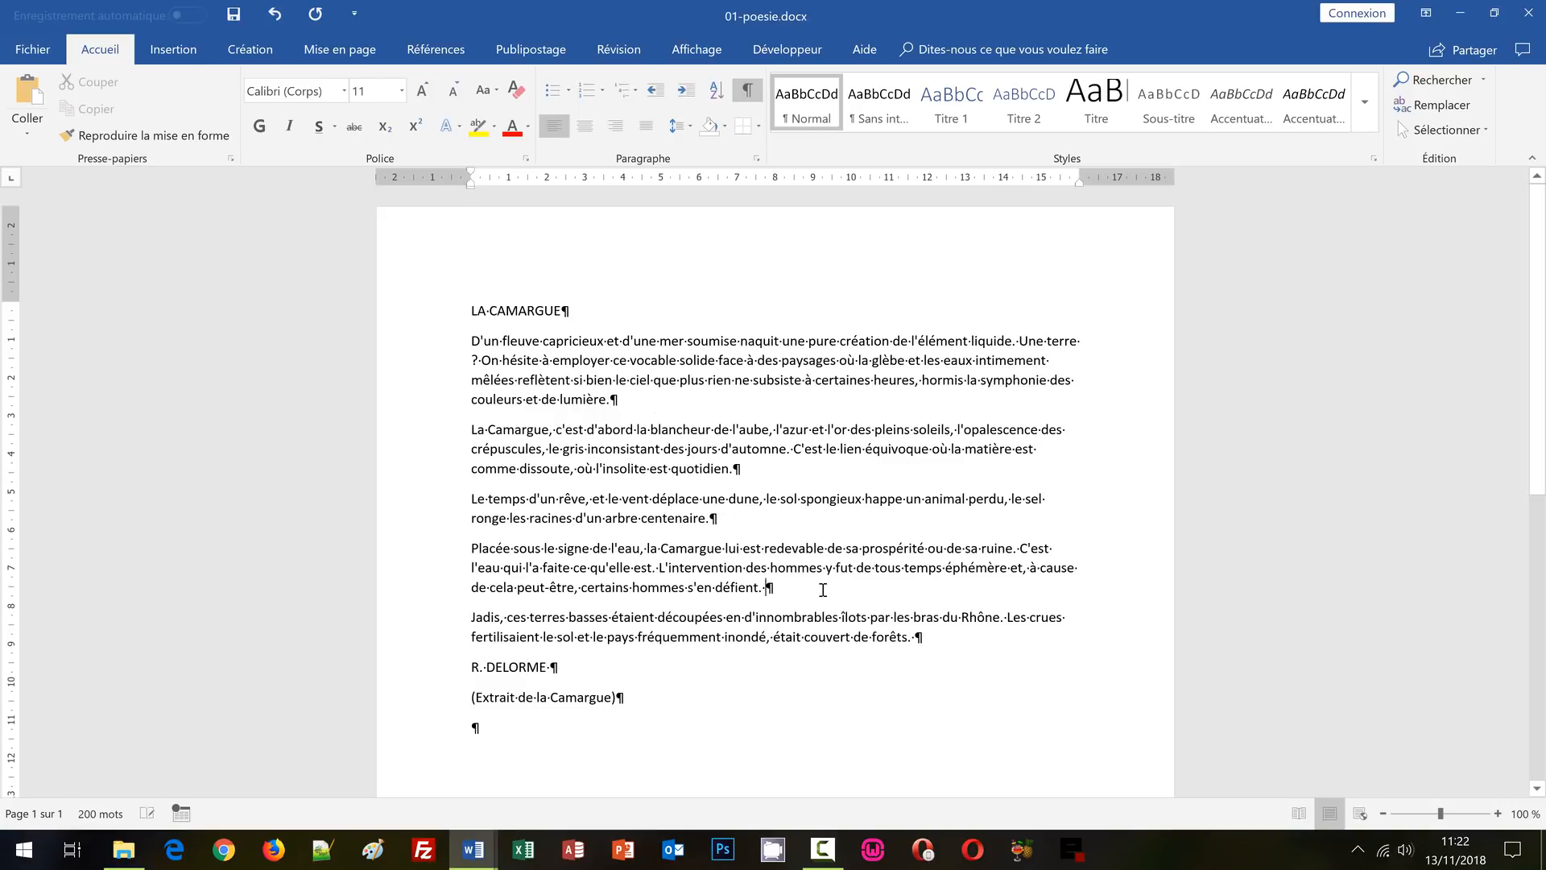
pyautogui.press('BackSpace')
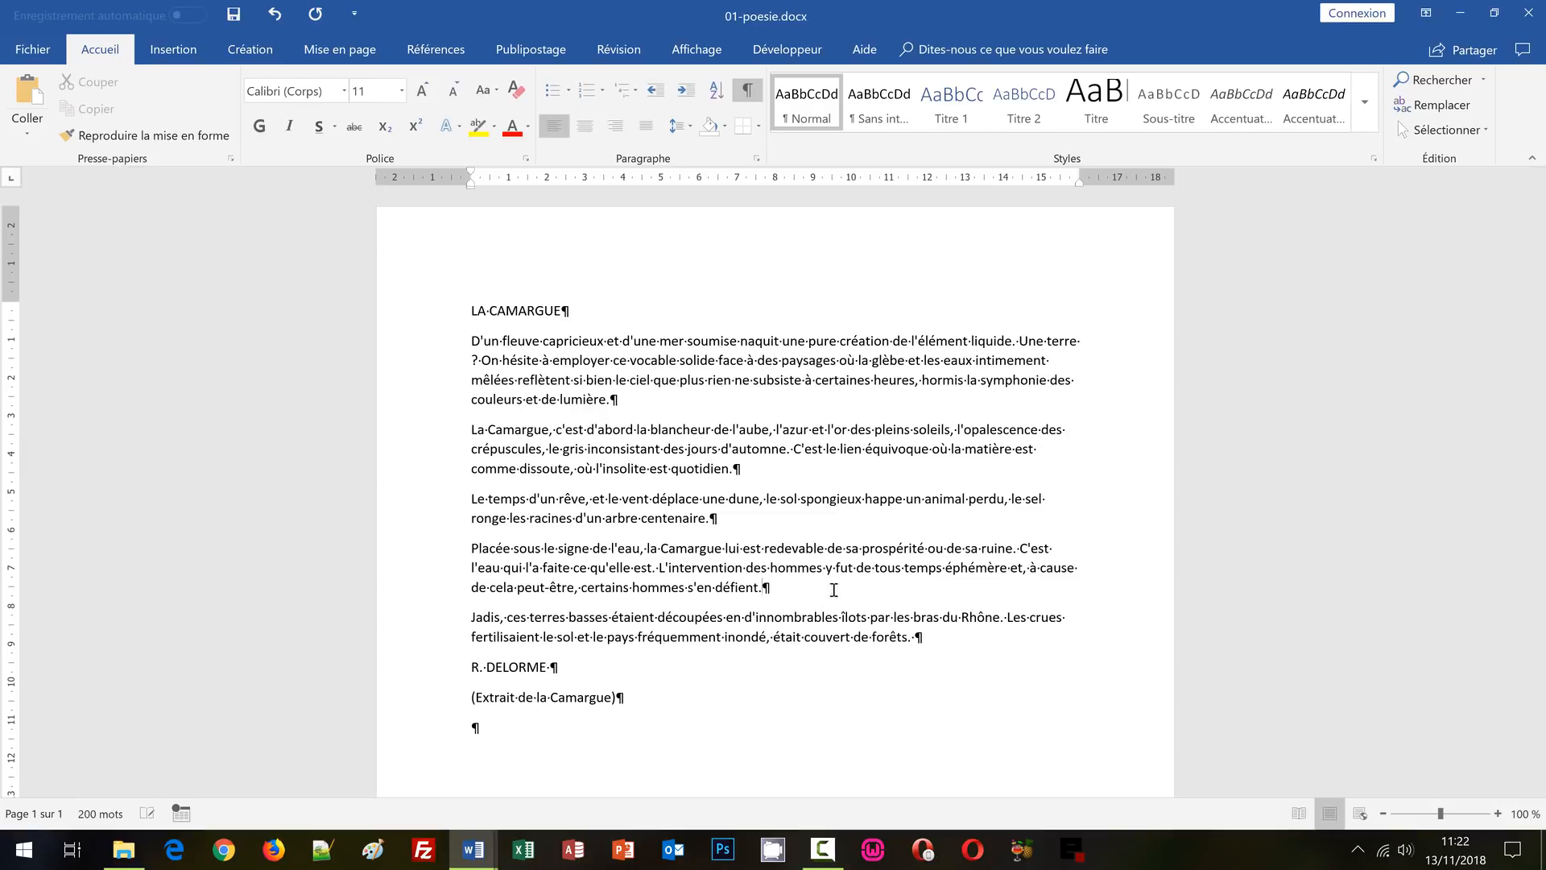
pyautogui.click(949, 637)
pyautogui.press('BackSpace')
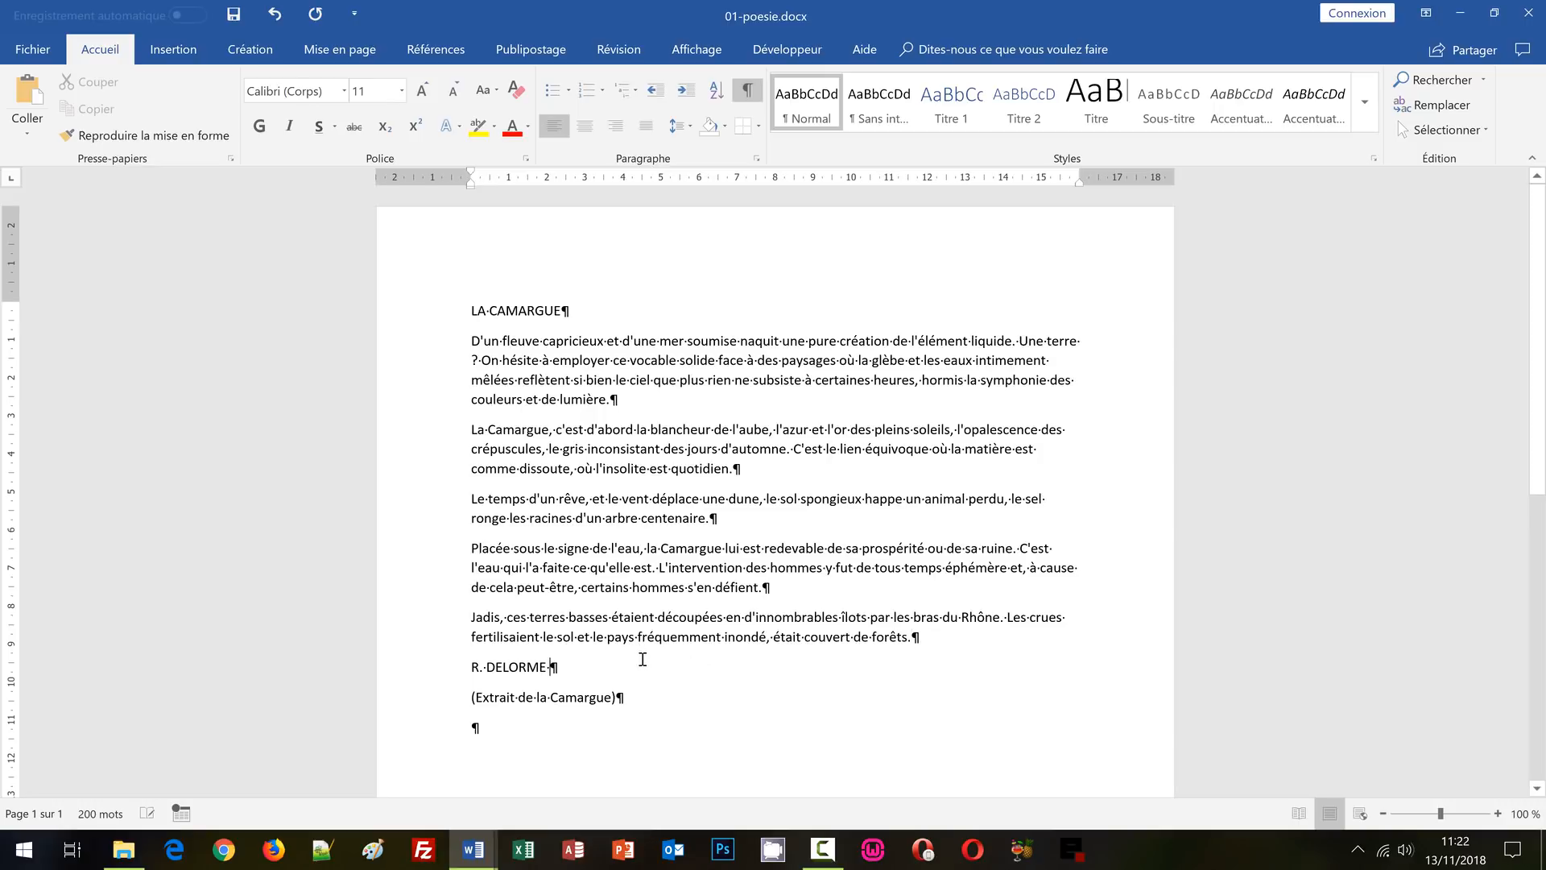
pyautogui.press('BackSpace')
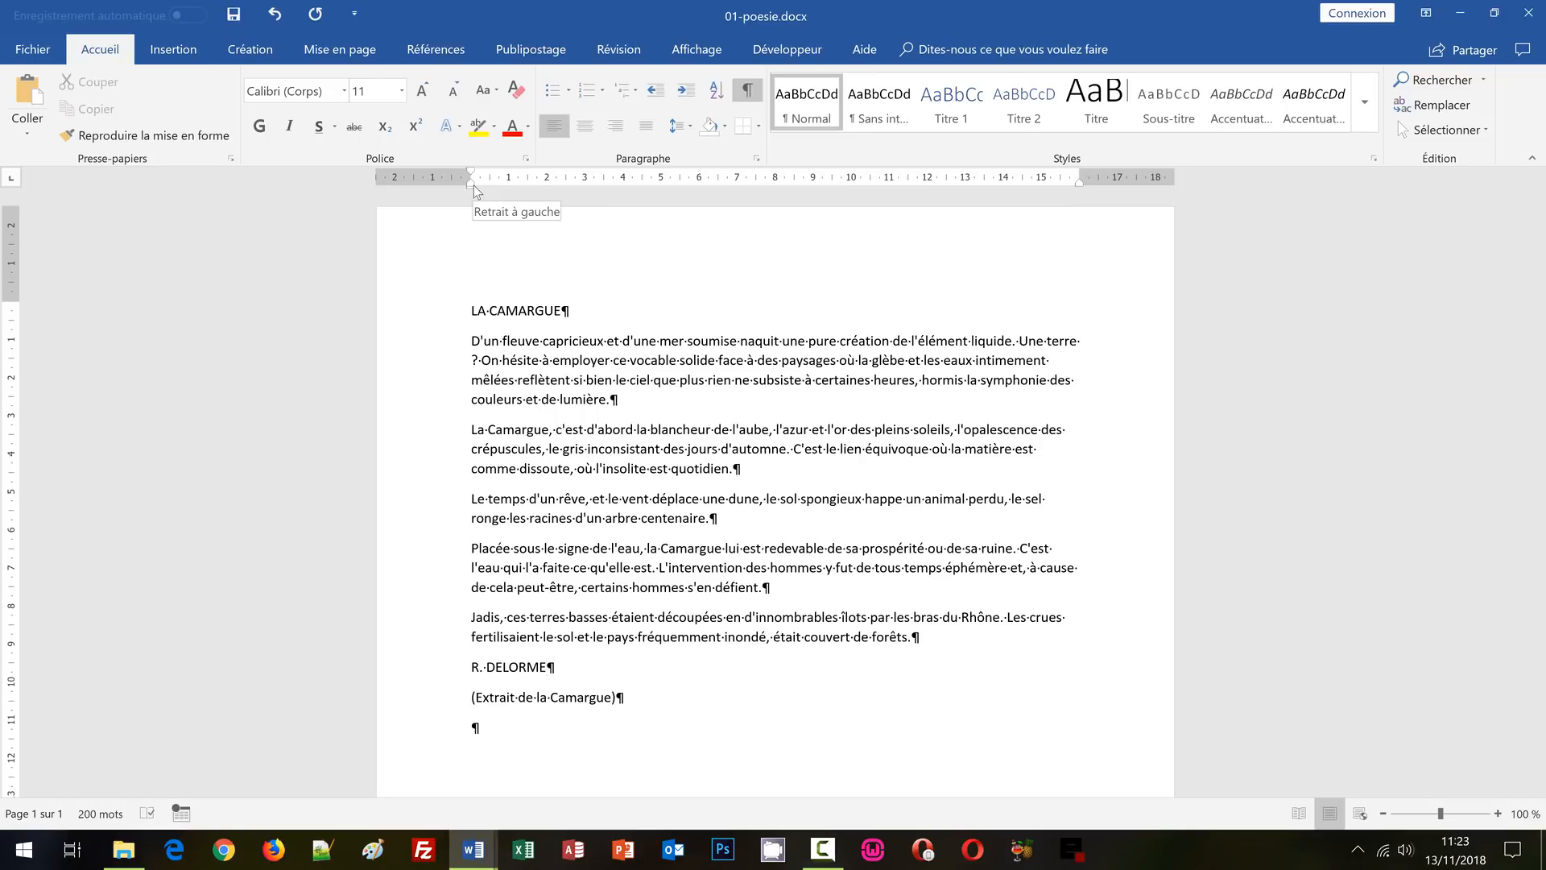
# Check the ruler display option, and review the title's formatting in 01-poesie-arrivee.docx.
pyautogui.click(710, 51)
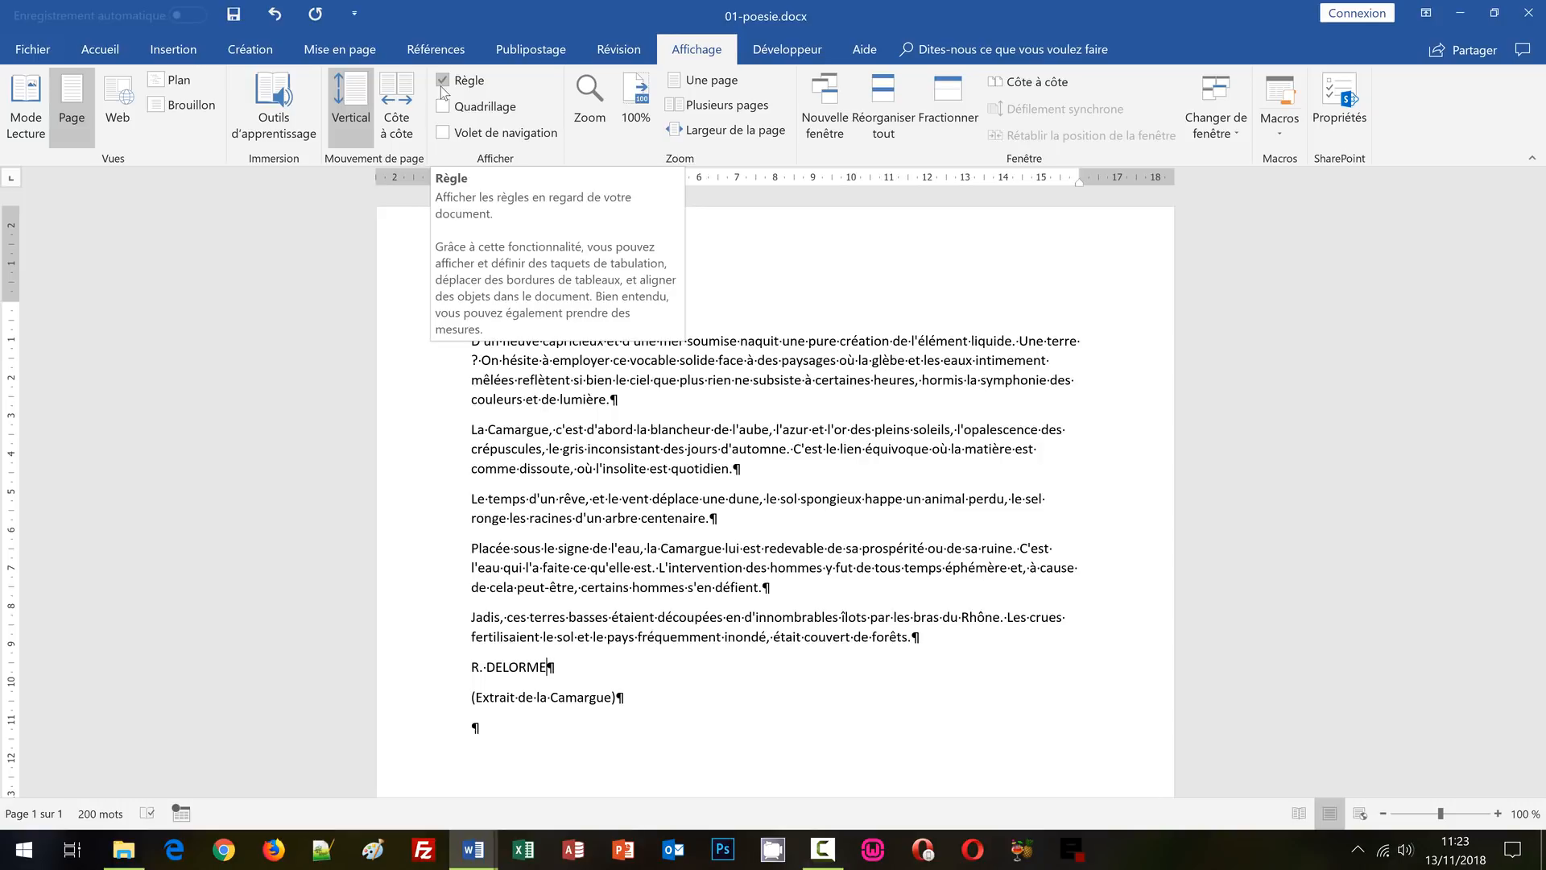
pyautogui.click(100, 49)
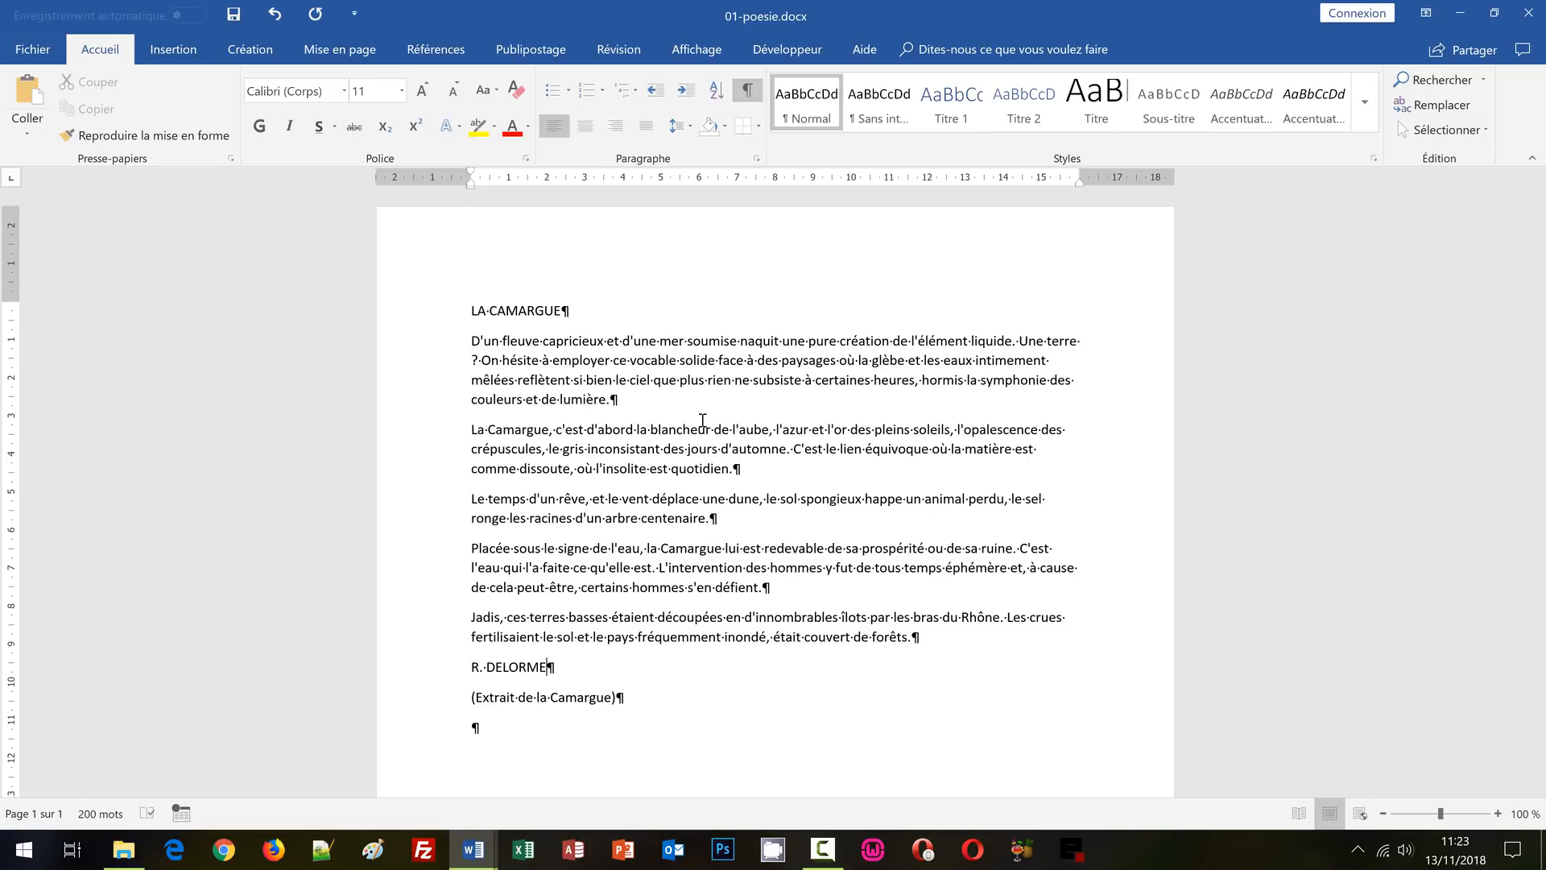
pyautogui.moveTo(483, 846)
pyautogui.click(494, 818)
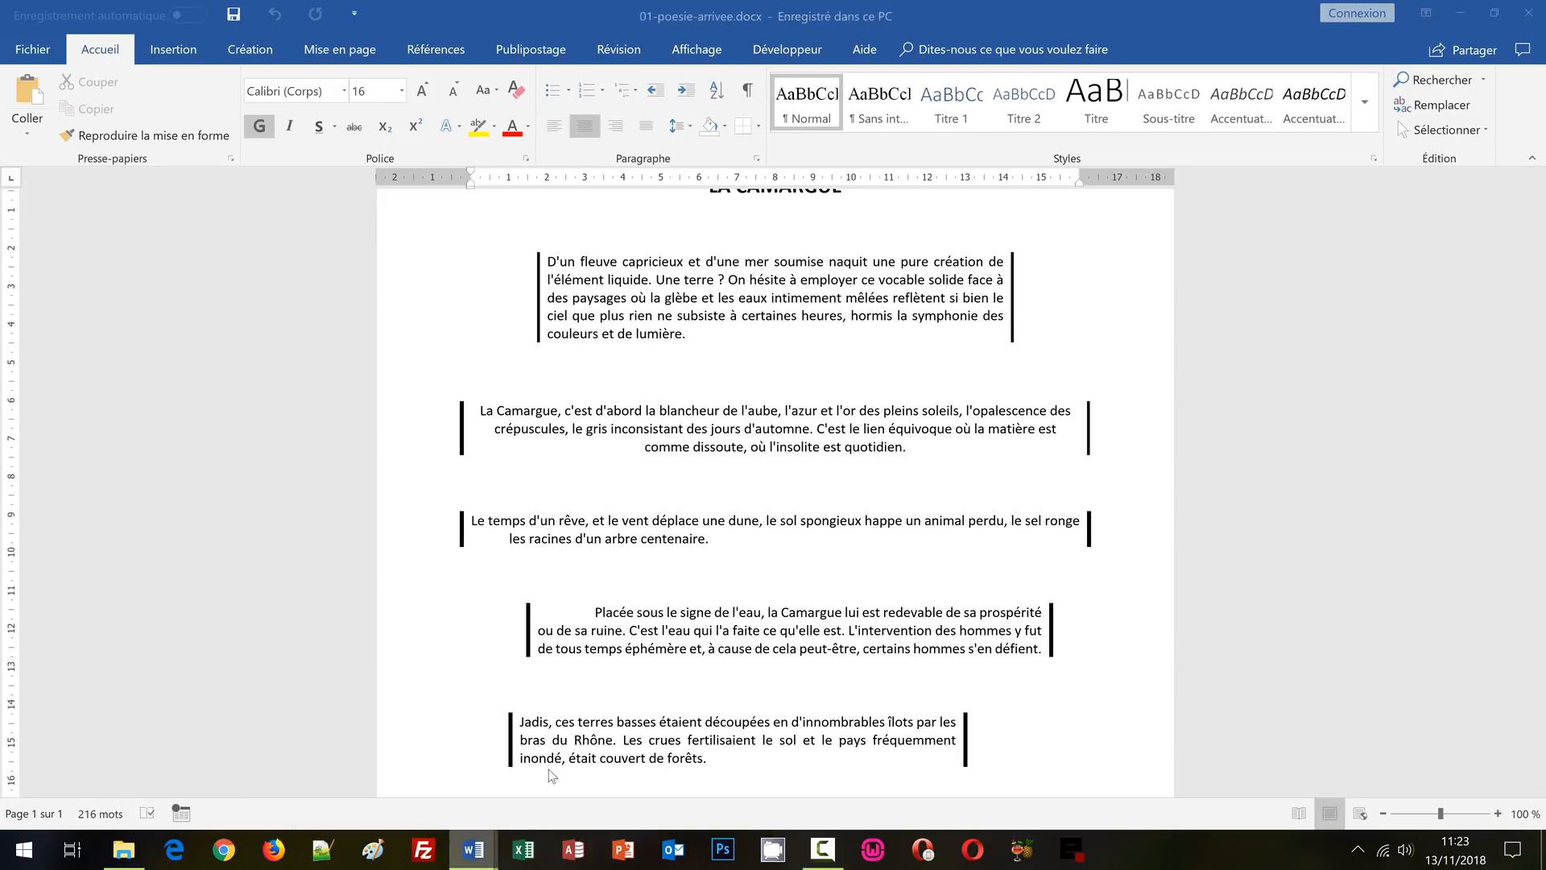
pyautogui.scroll(2, 741, 623)
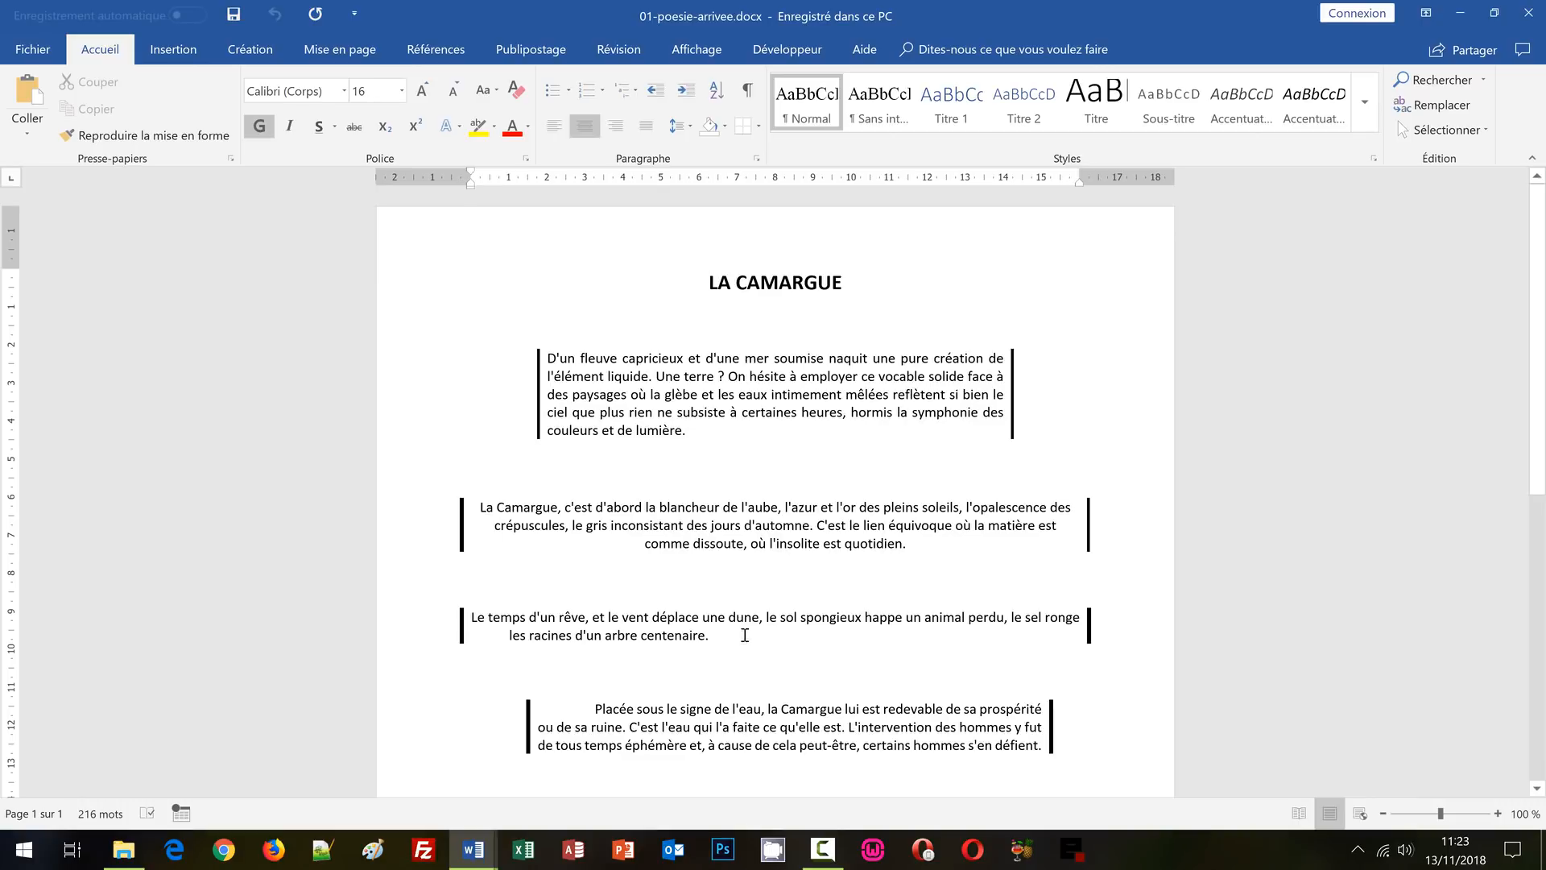
# In 01-poesie.docx, make the title LA CAMARGUE bold, centre it and enlarge its font to 16 pt.
pyautogui.click(478, 852)
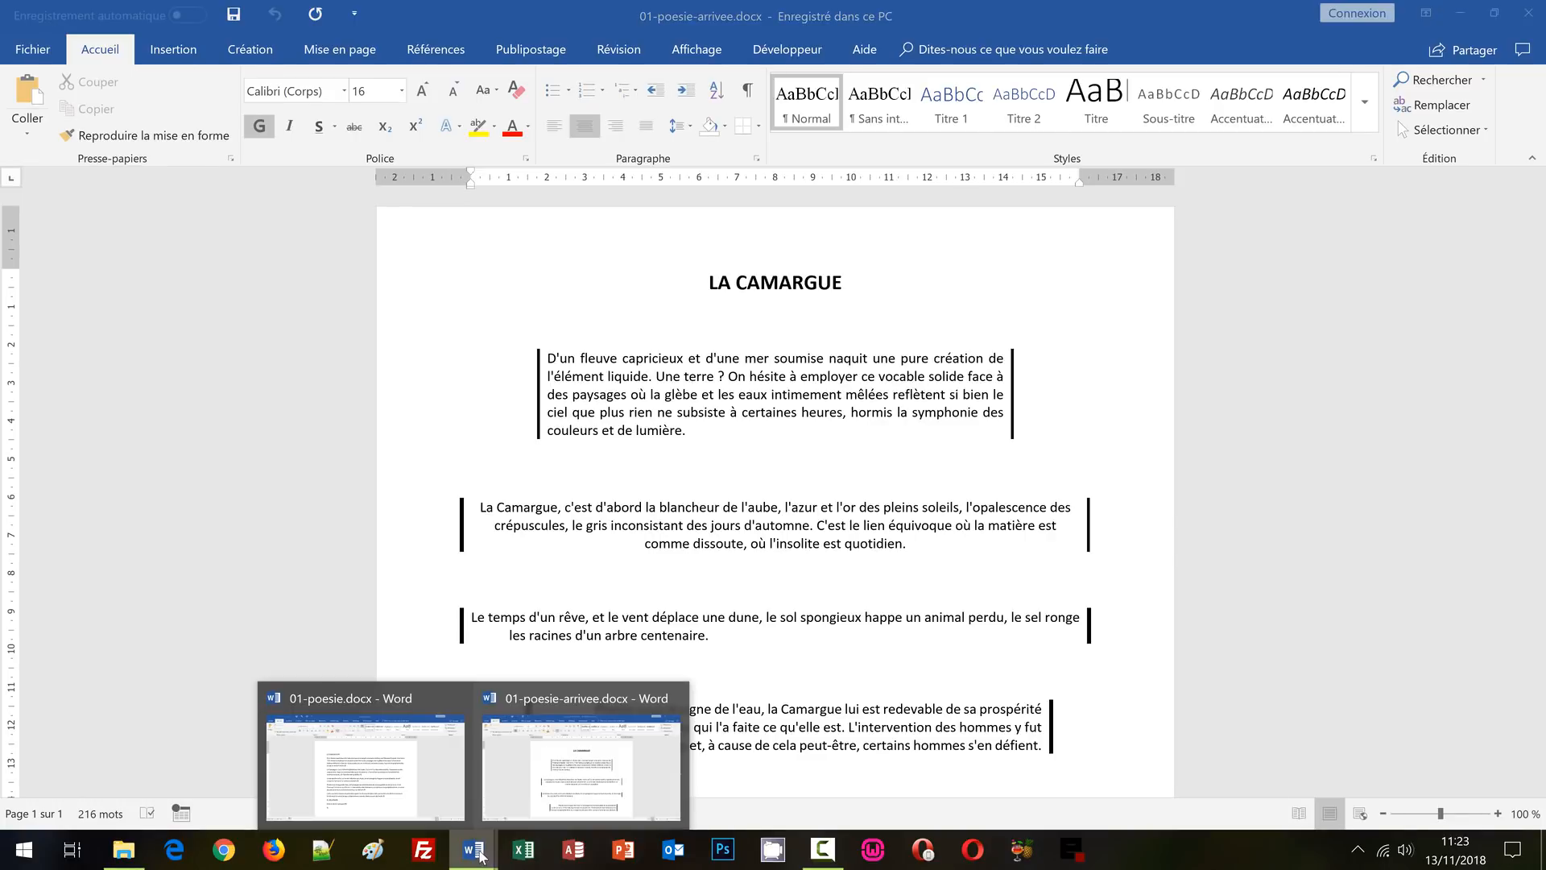
pyautogui.click(429, 800)
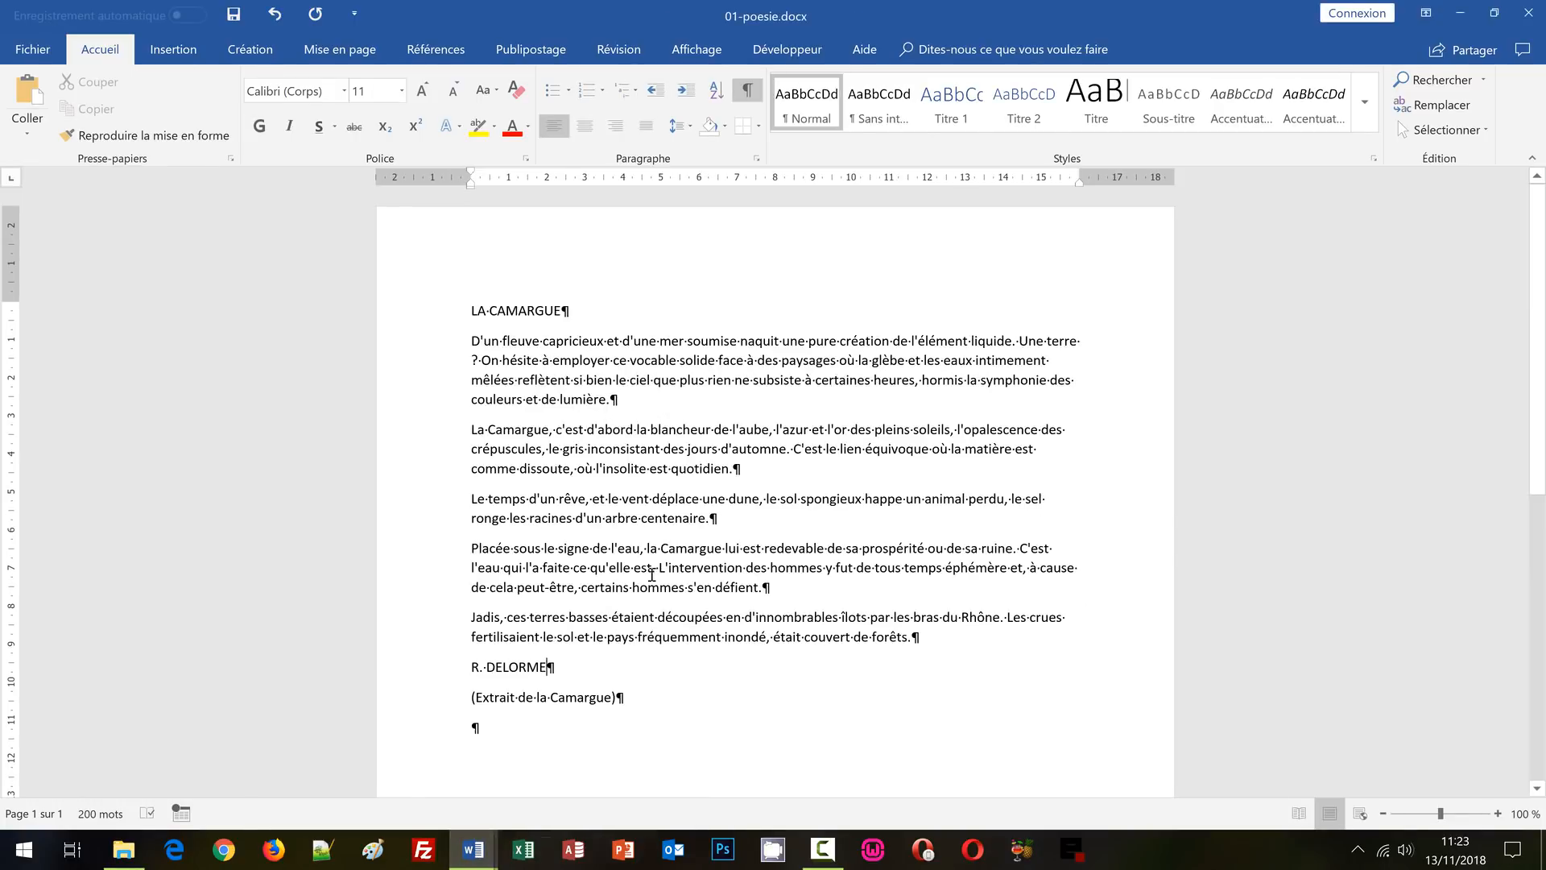
pyautogui.click(424, 317)
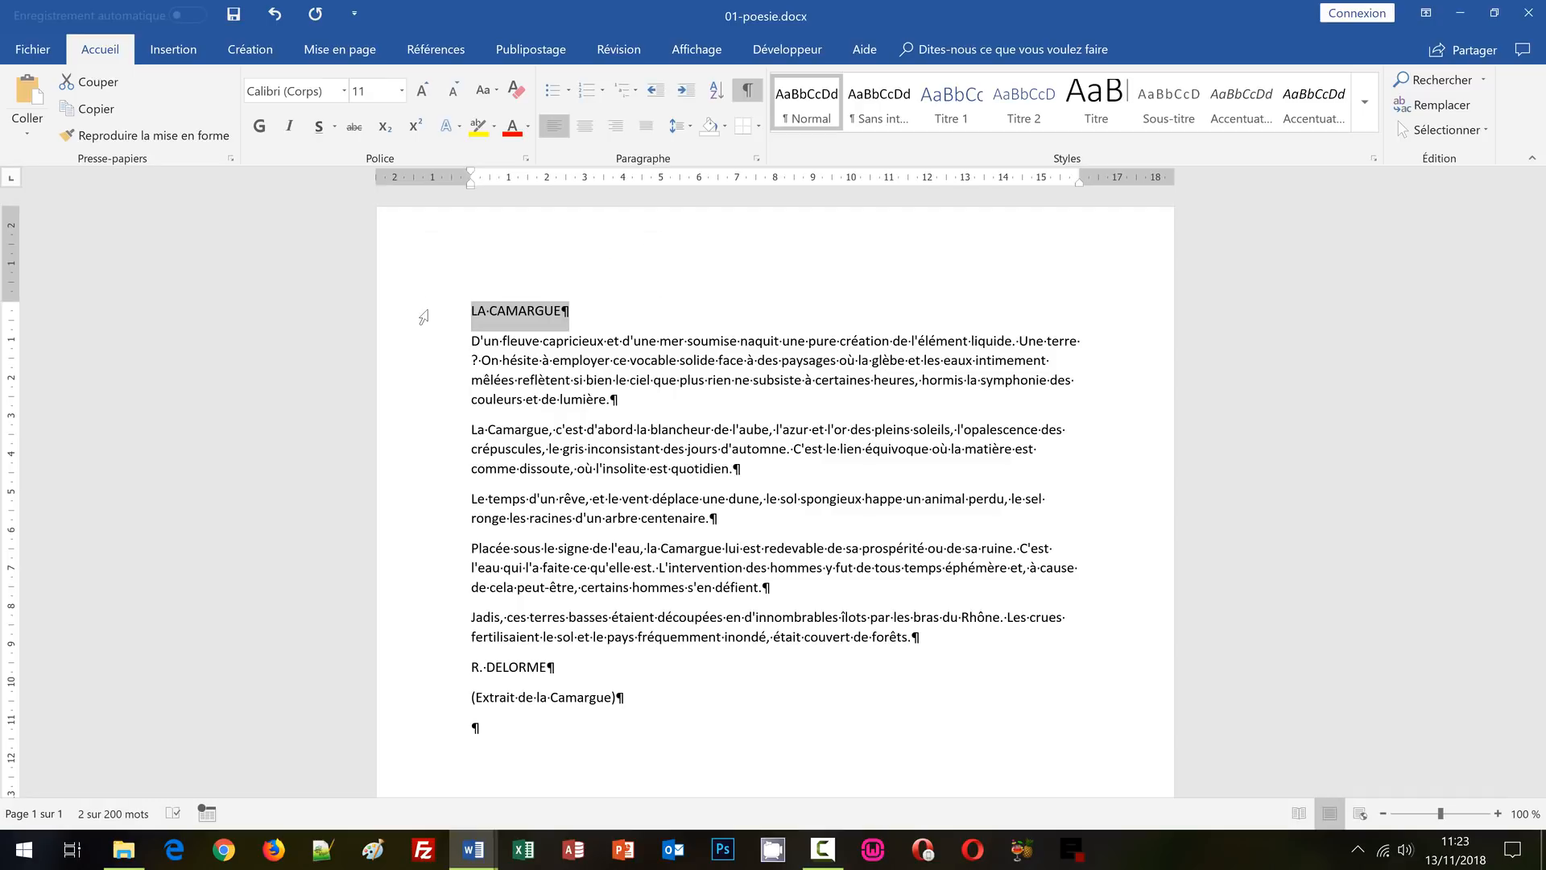
pyautogui.hotkey('ctrl', 'g')
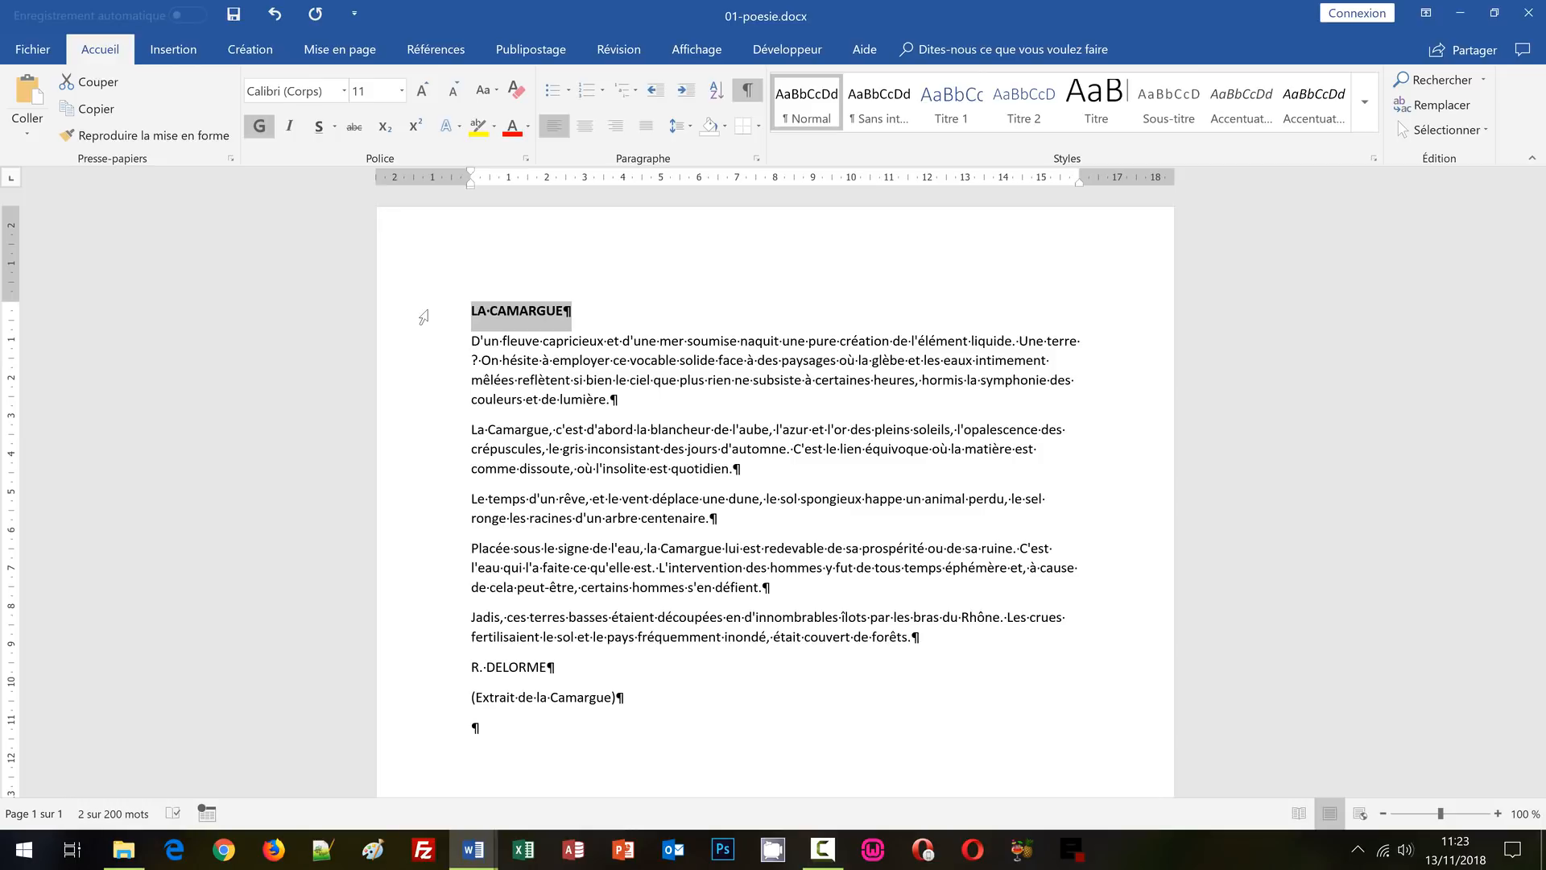
pyautogui.hotkey('ctrl', 'e')
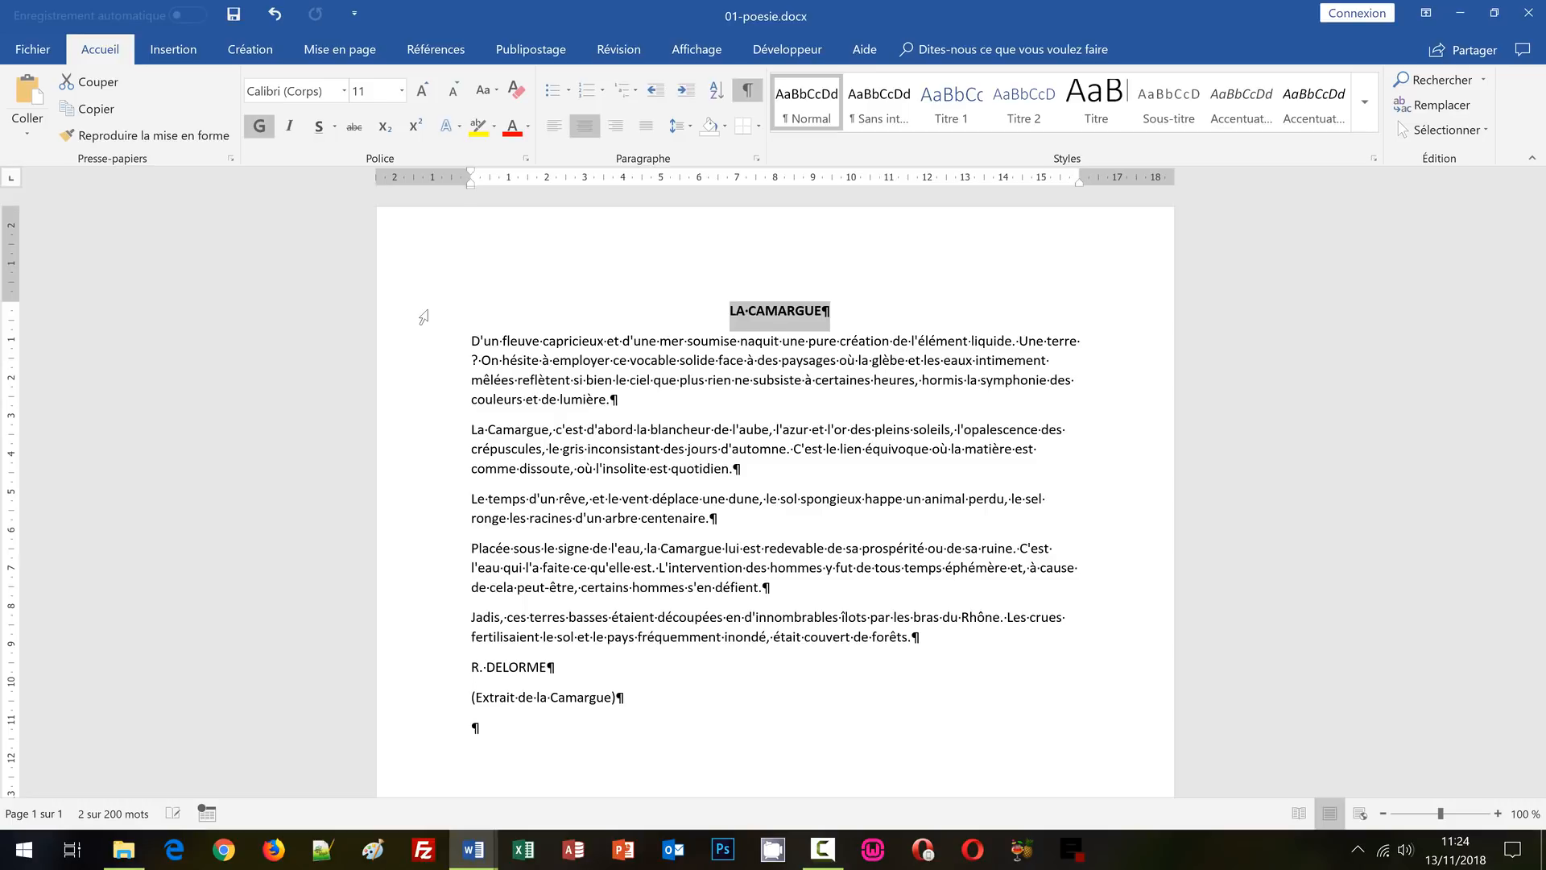
pyautogui.hotkey('ctrl', 'shift', '>')
pyautogui.hotkey('ctrl', 'shift', '>')
pyautogui.hotkey('ctrl', 'shift', '>')
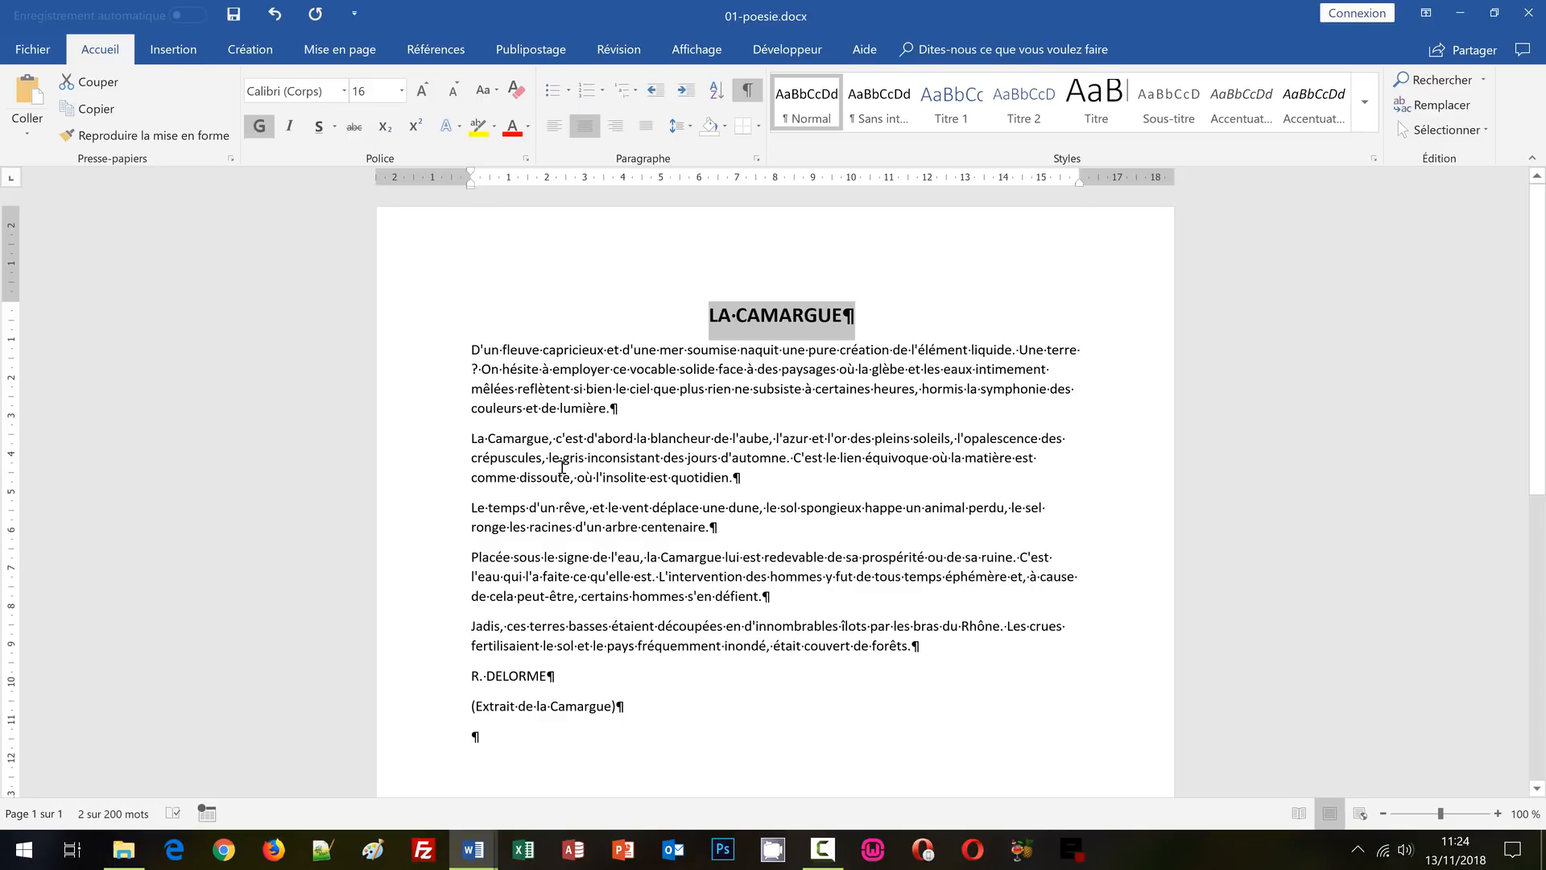
# Insert an empty paragraph between the title and the first body paragraph.
pyautogui.click(592, 353)
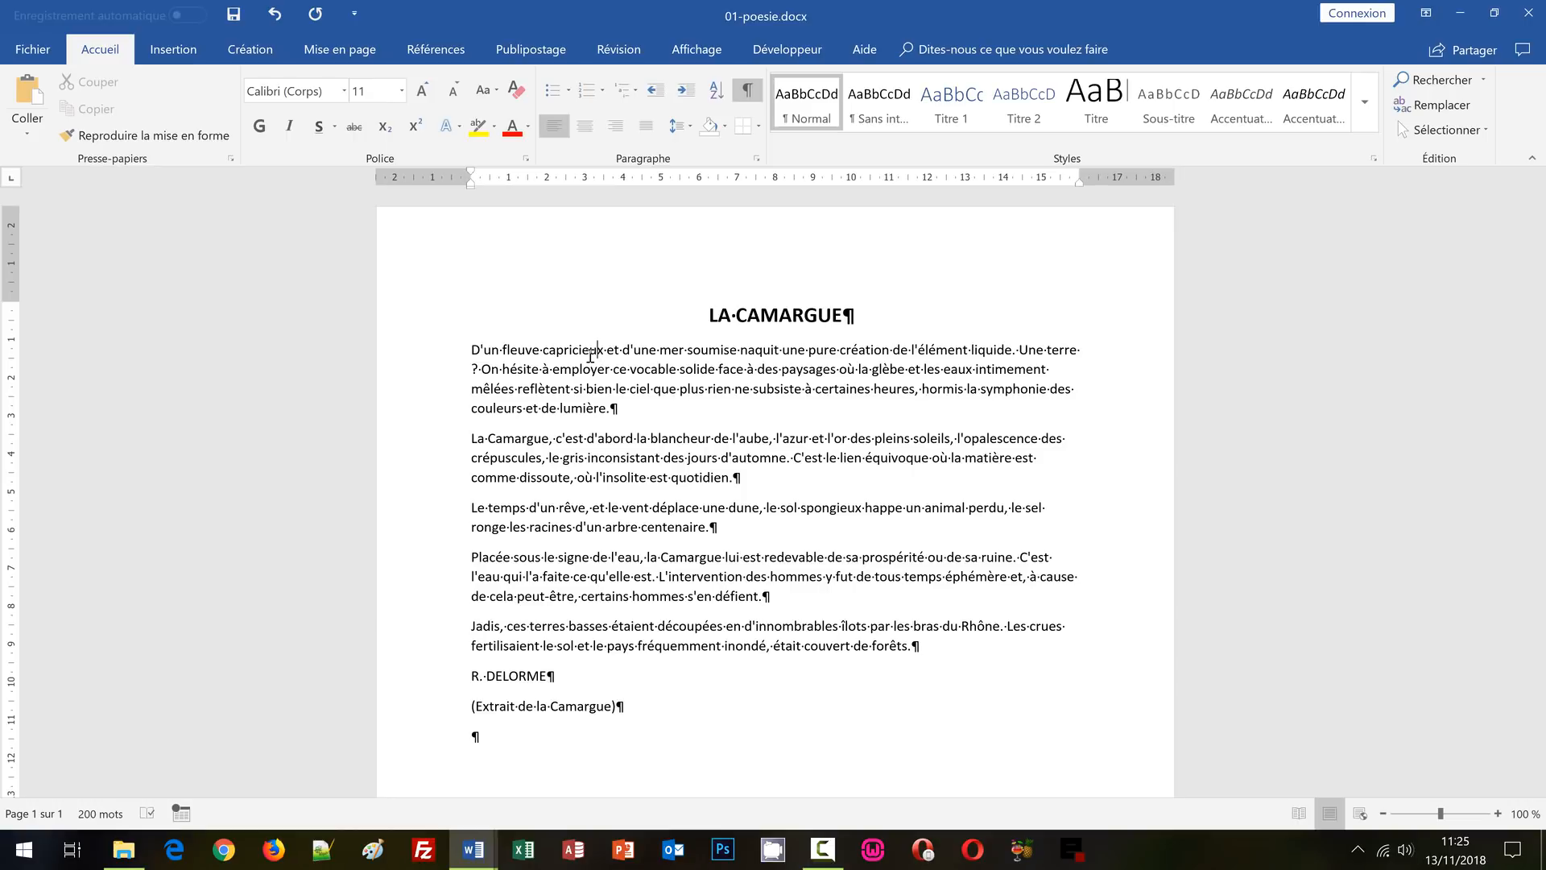
pyautogui.click(473, 352)
pyautogui.press('Return')
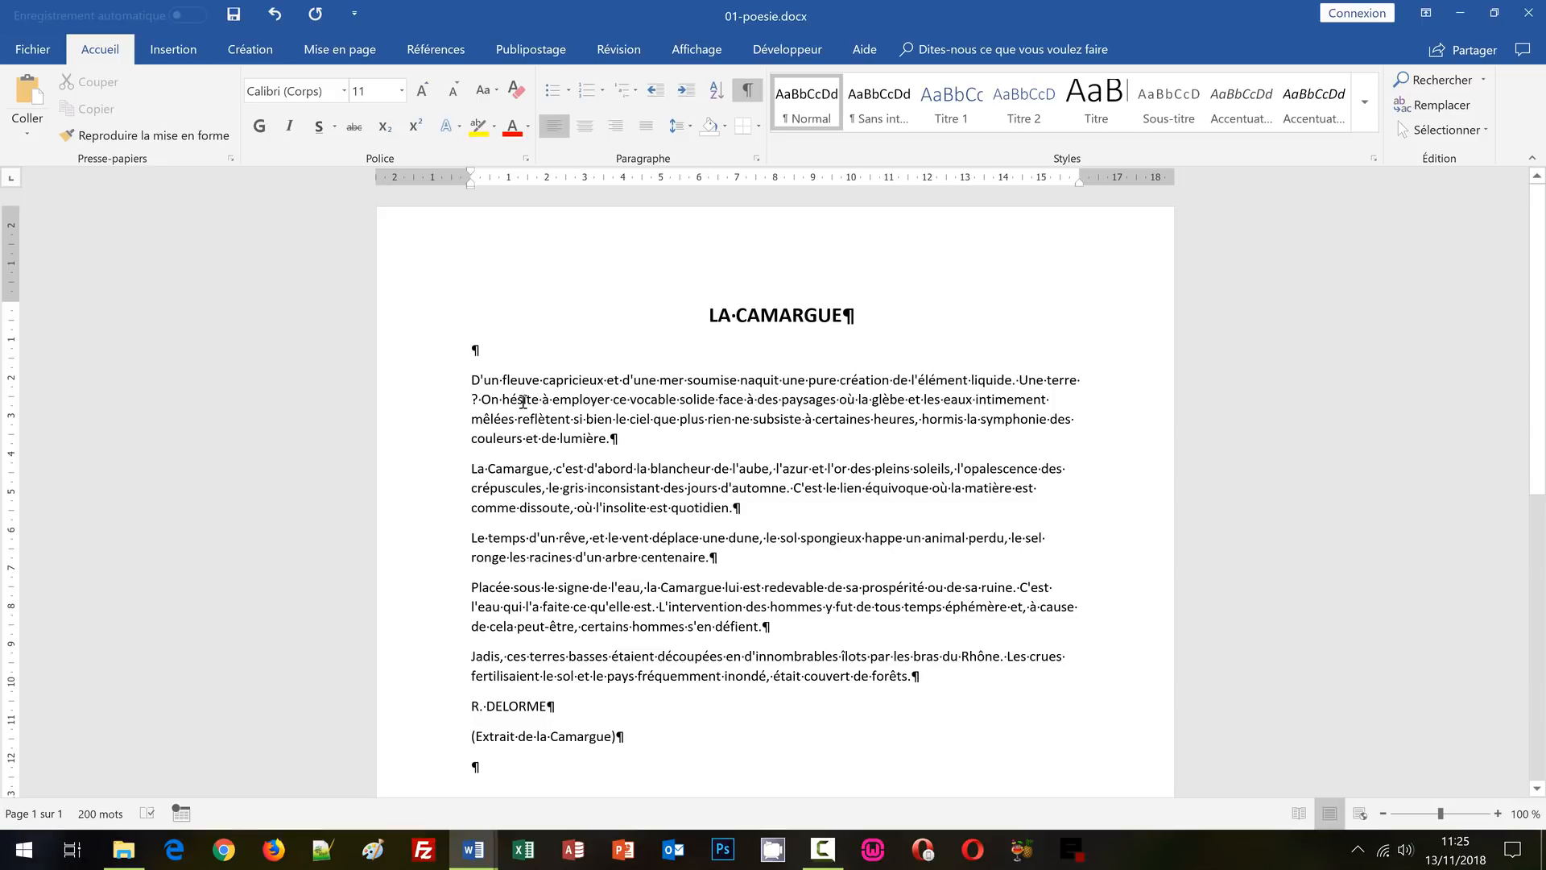
# Review the spacing between paragraphs in 01-poesie-arrivee.docx and return to 01-poesie.docx.
pyautogui.click(524, 399)
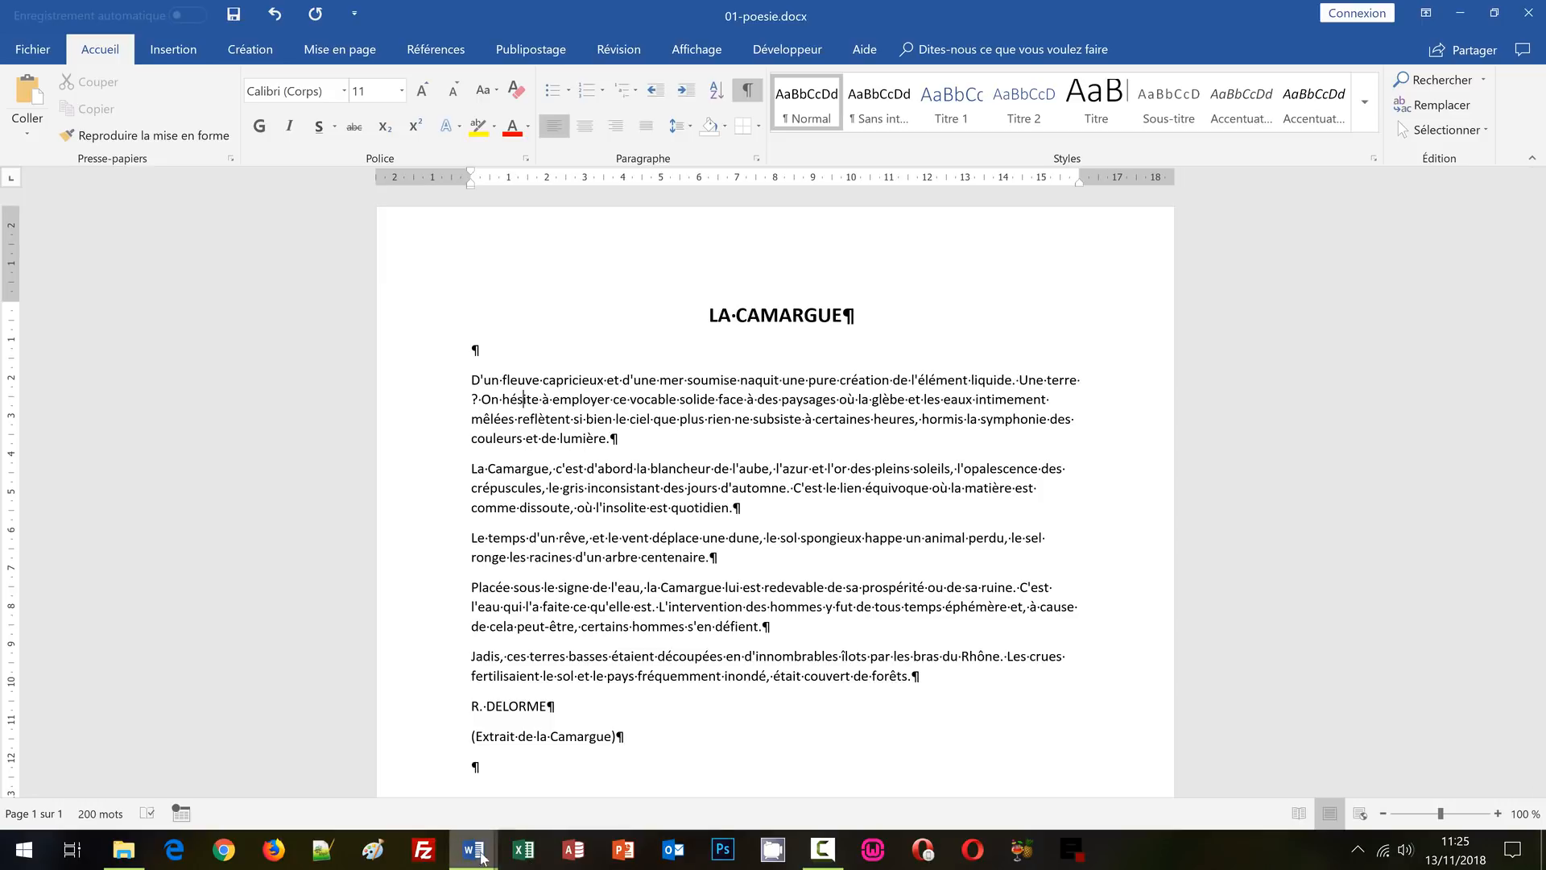
pyautogui.click(633, 749)
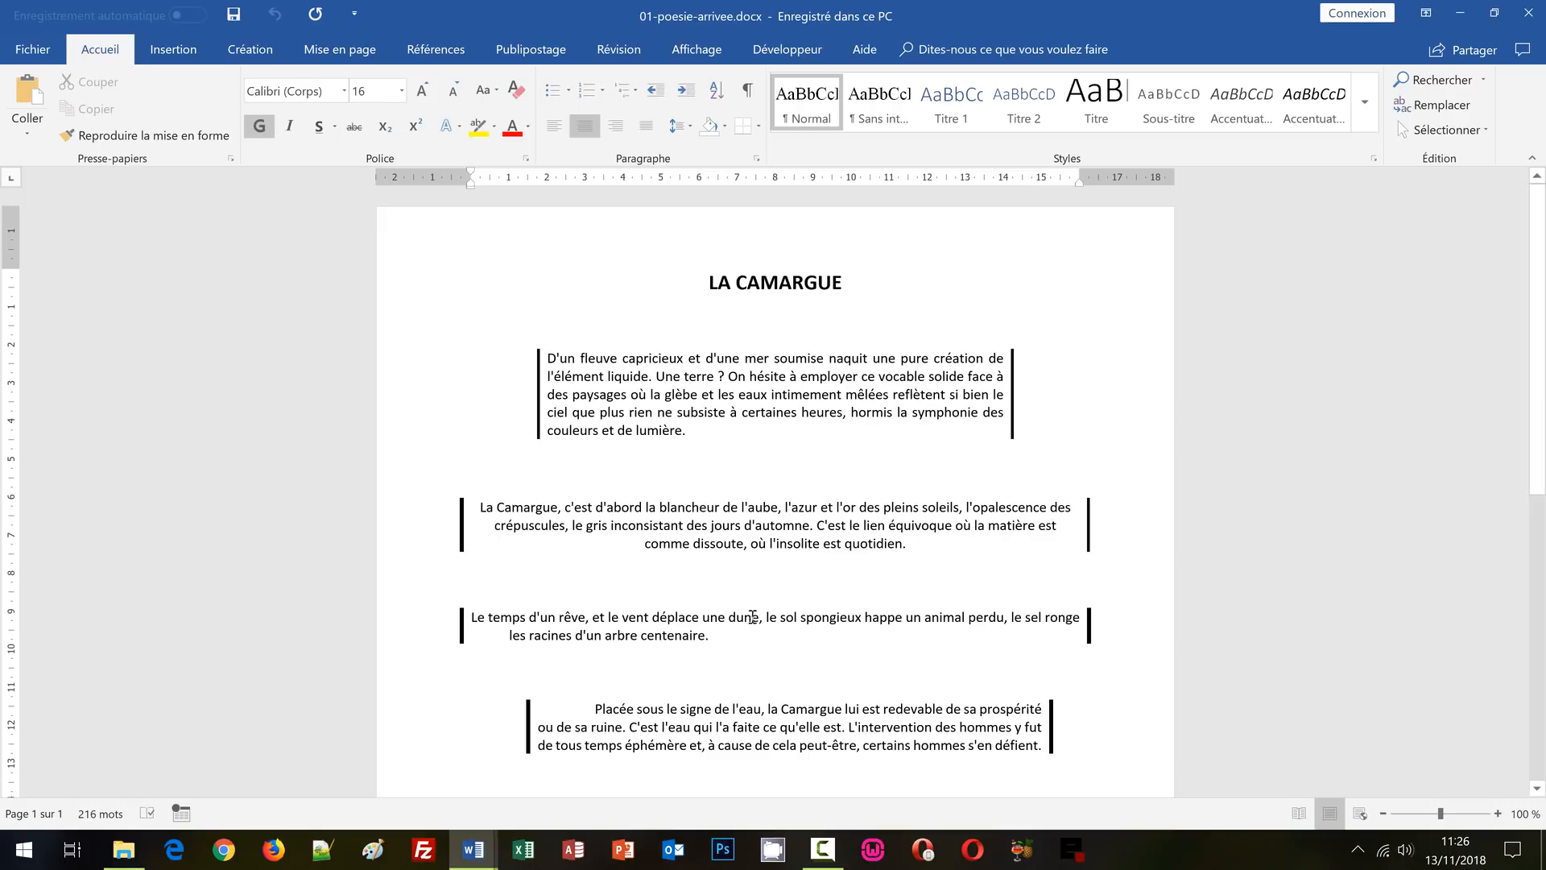
pyautogui.moveTo(473, 847)
pyautogui.click(407, 798)
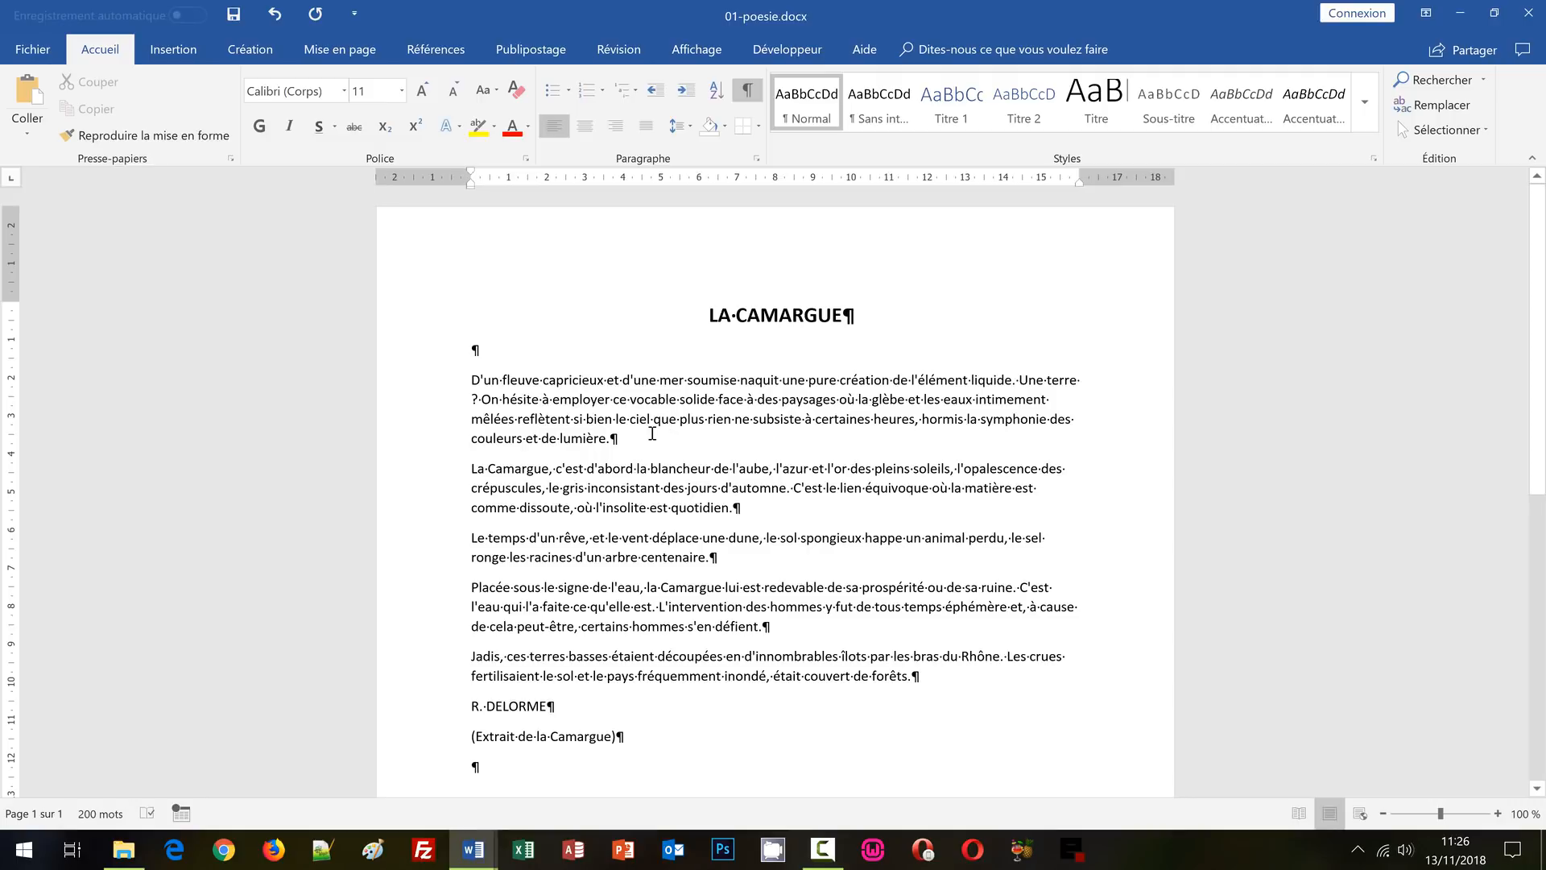
# Insert an empty paragraph before each of the second, third, fourth and fifth body paragraphs.
pyautogui.click(470, 470)
pyautogui.press('Return')
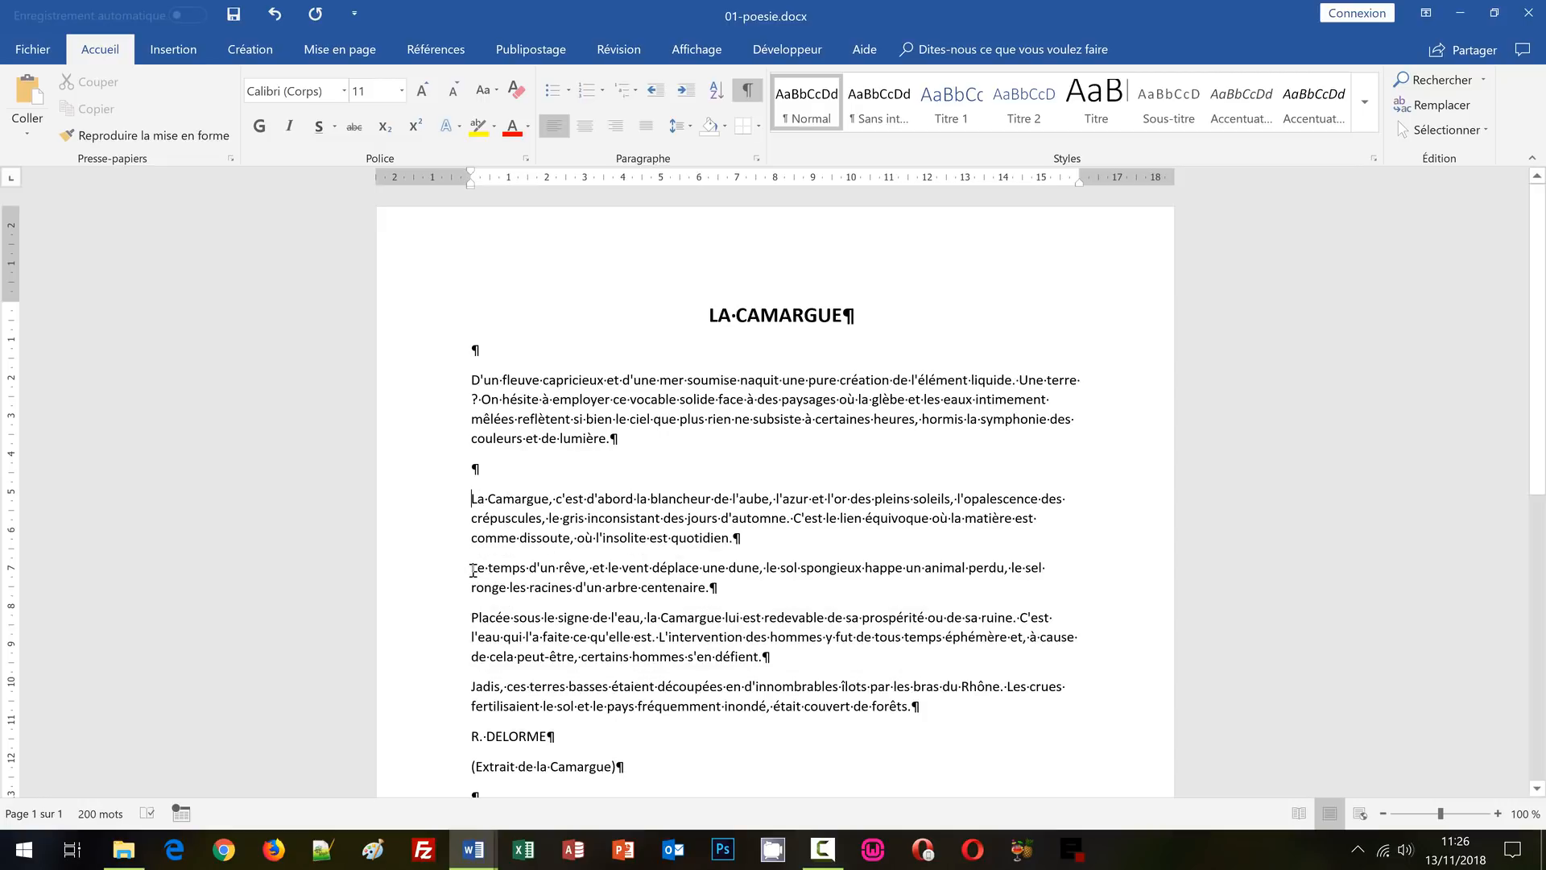
pyautogui.click(471, 569)
pyautogui.press('Return')
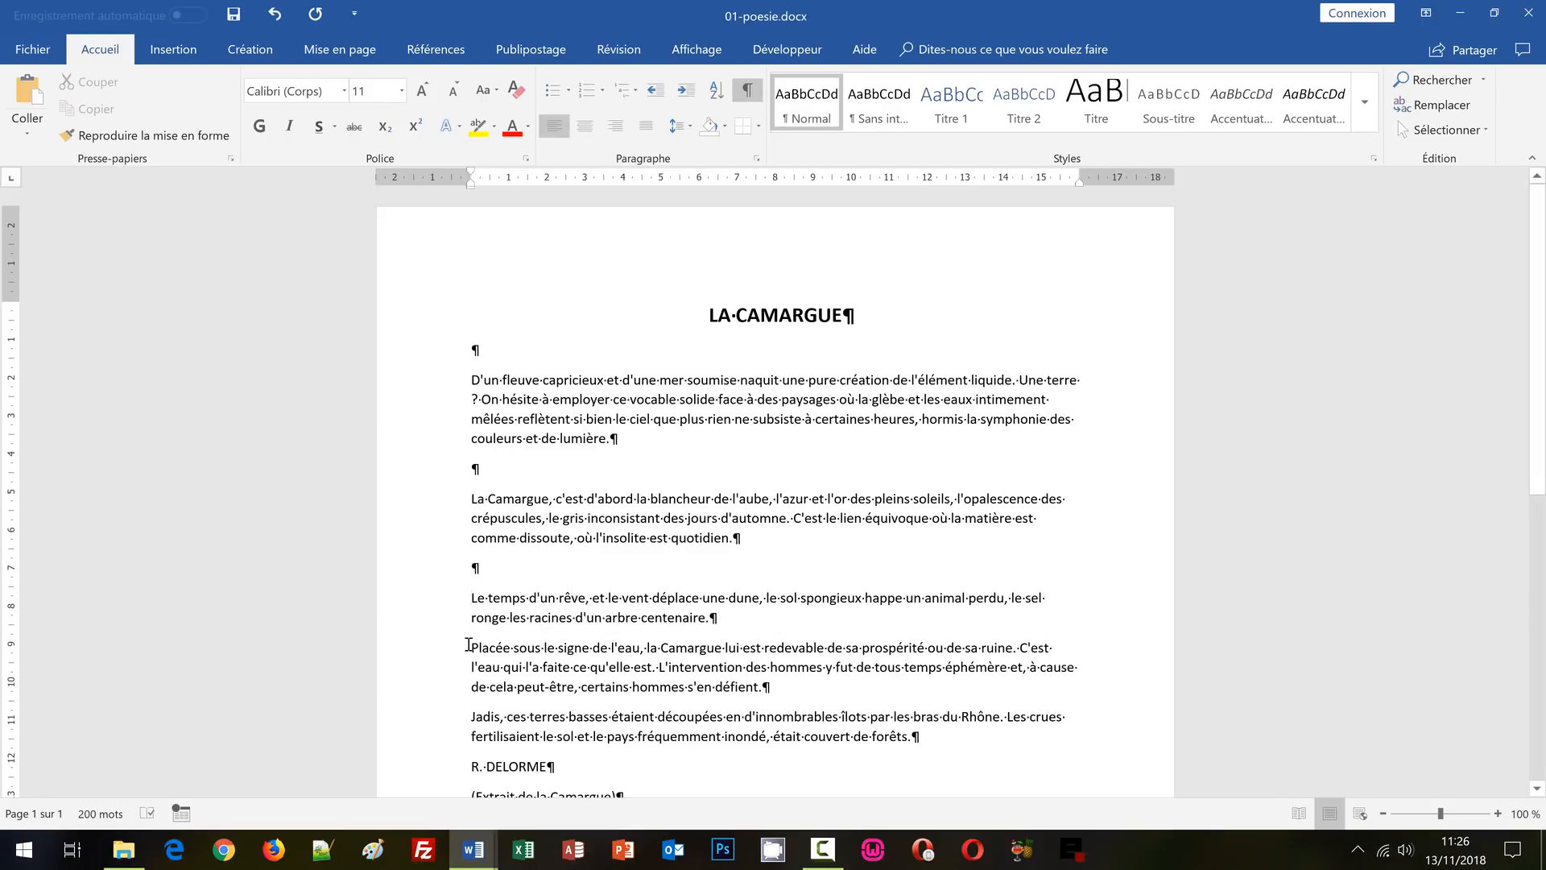
pyautogui.click(469, 648)
pyautogui.press('Return')
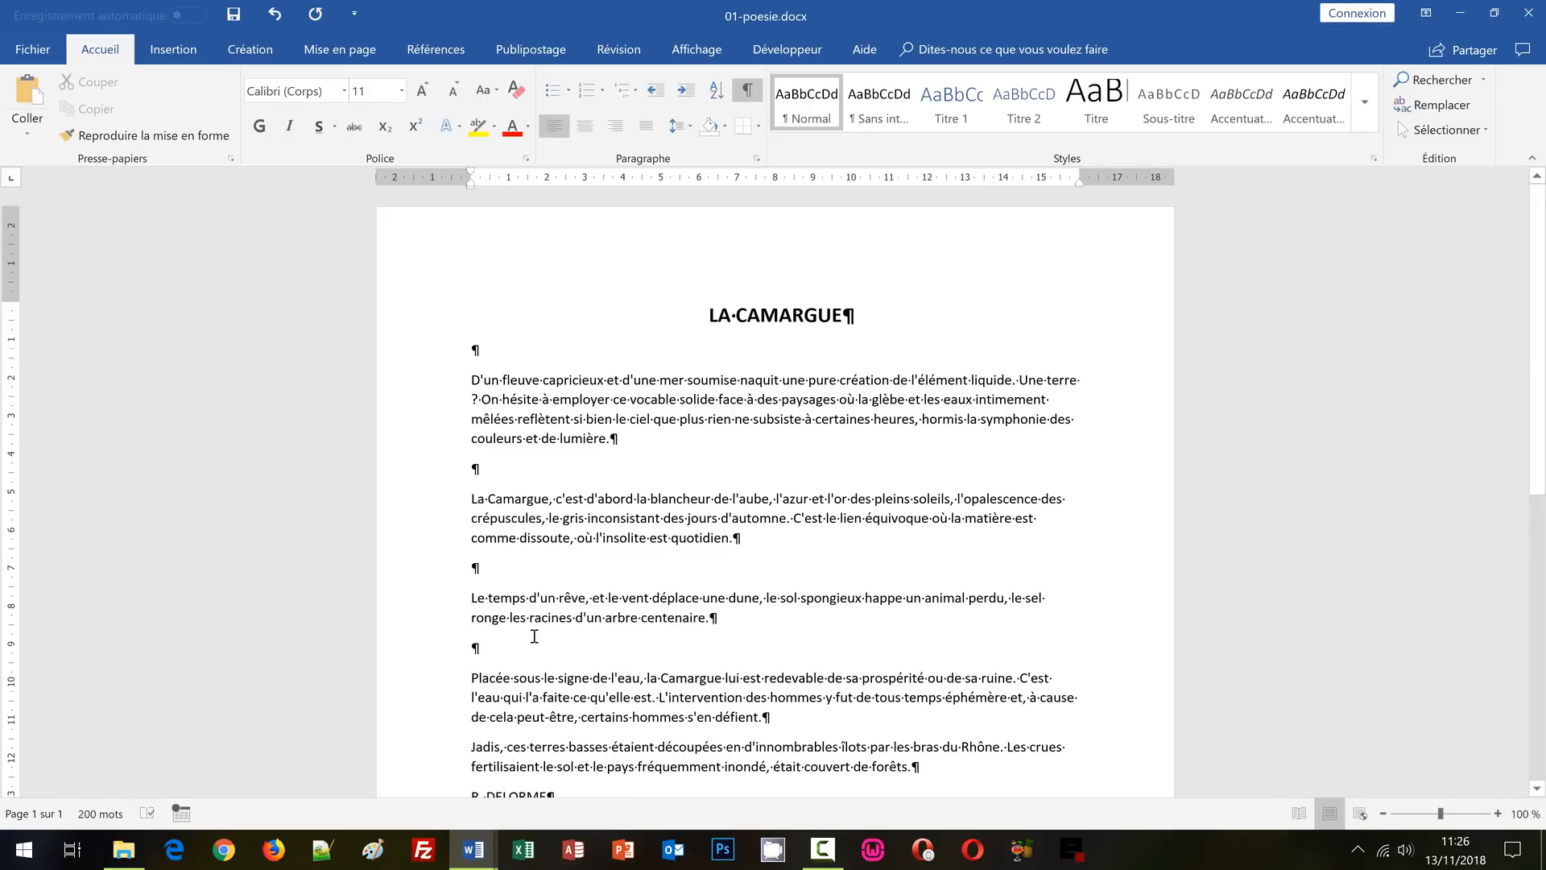
pyautogui.scroll(-3, 467, 612)
pyautogui.click(471, 554)
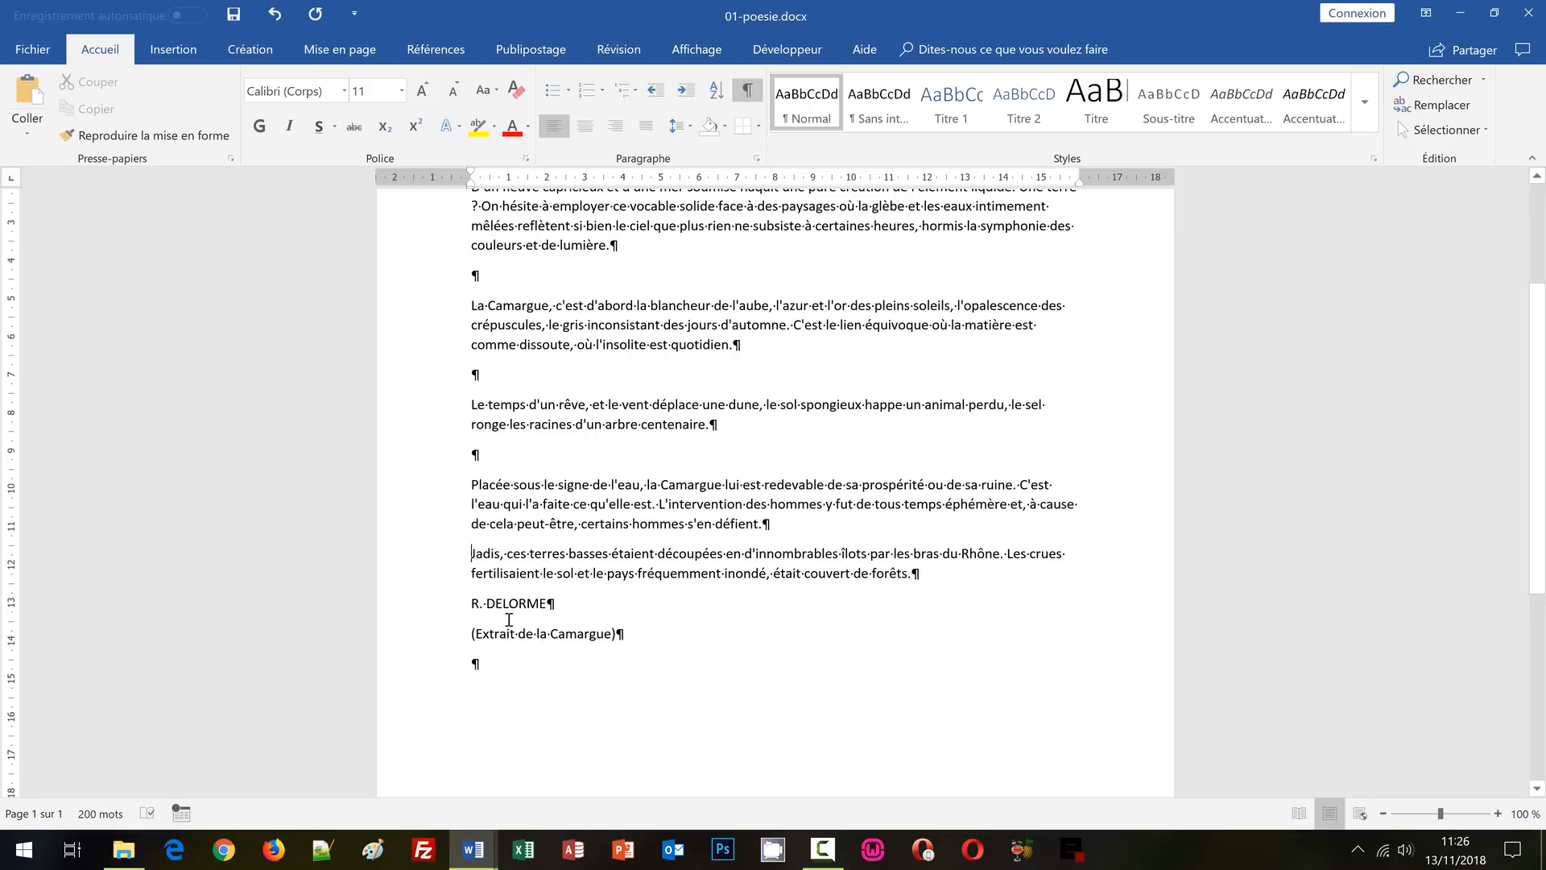
pyautogui.press('Return')
pyautogui.scroll(3, 743, 629)
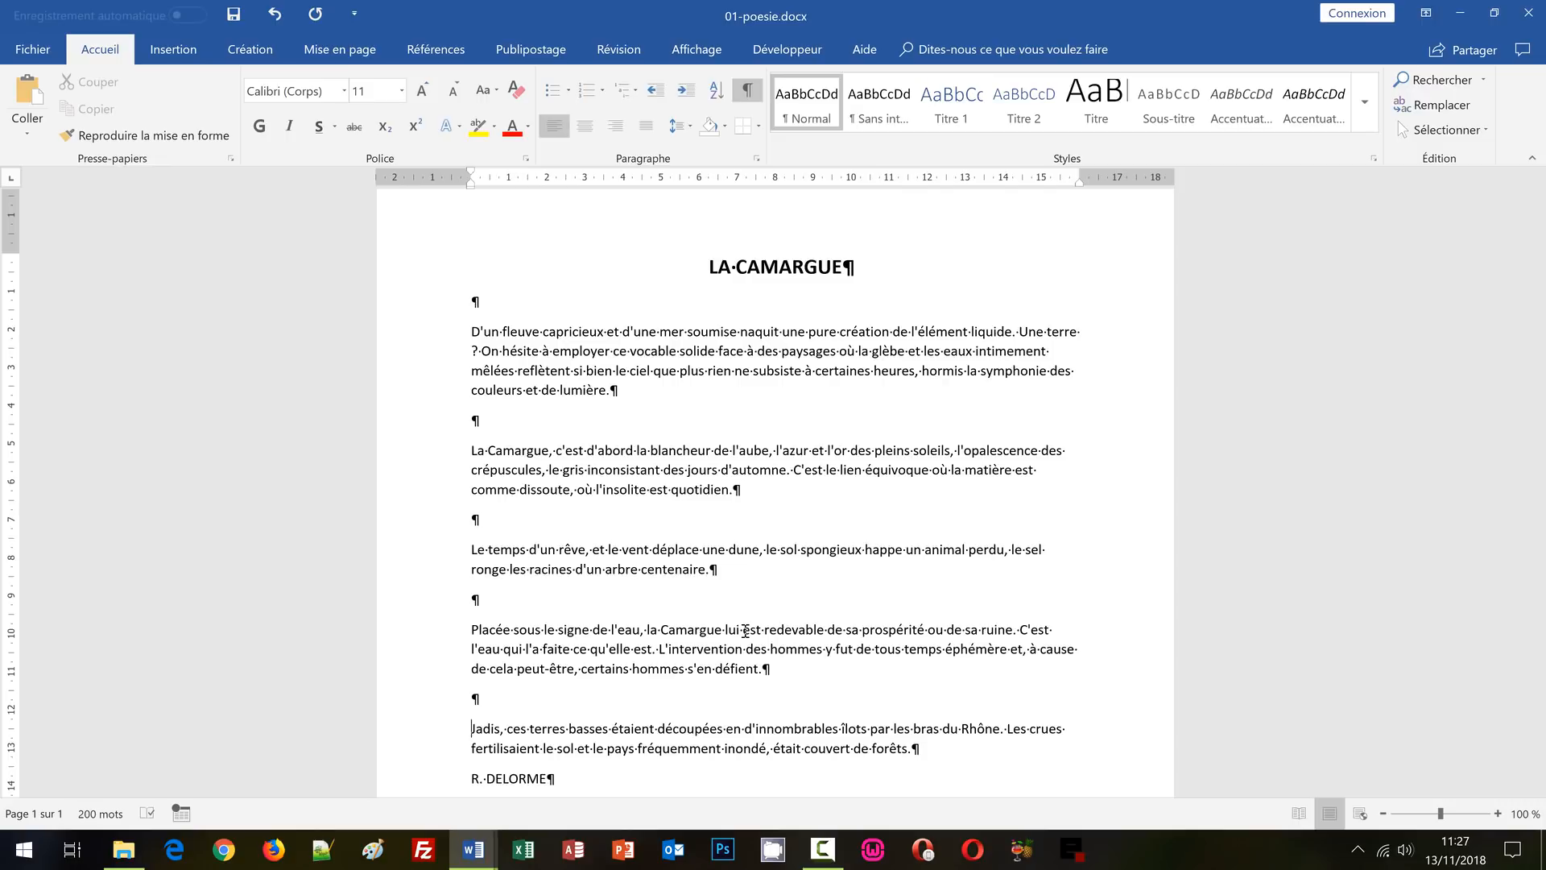
# Try a left border on the whole block from the first to the fifth body paragraph, empty paragraphs included.
pyautogui.click(476, 333)
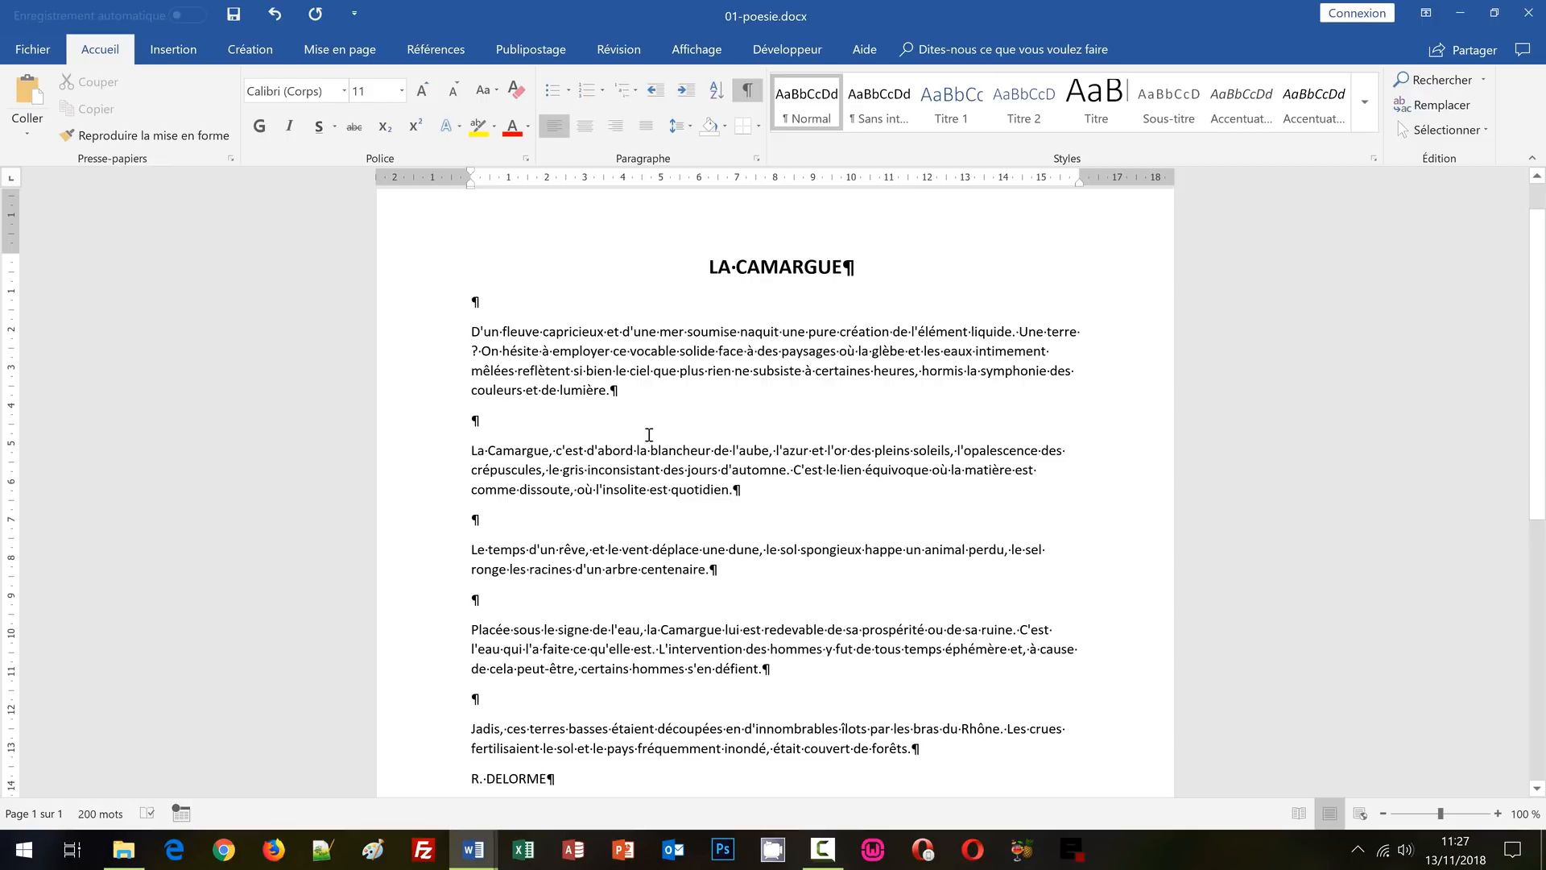
pyautogui.scroll(-2, 682, 488)
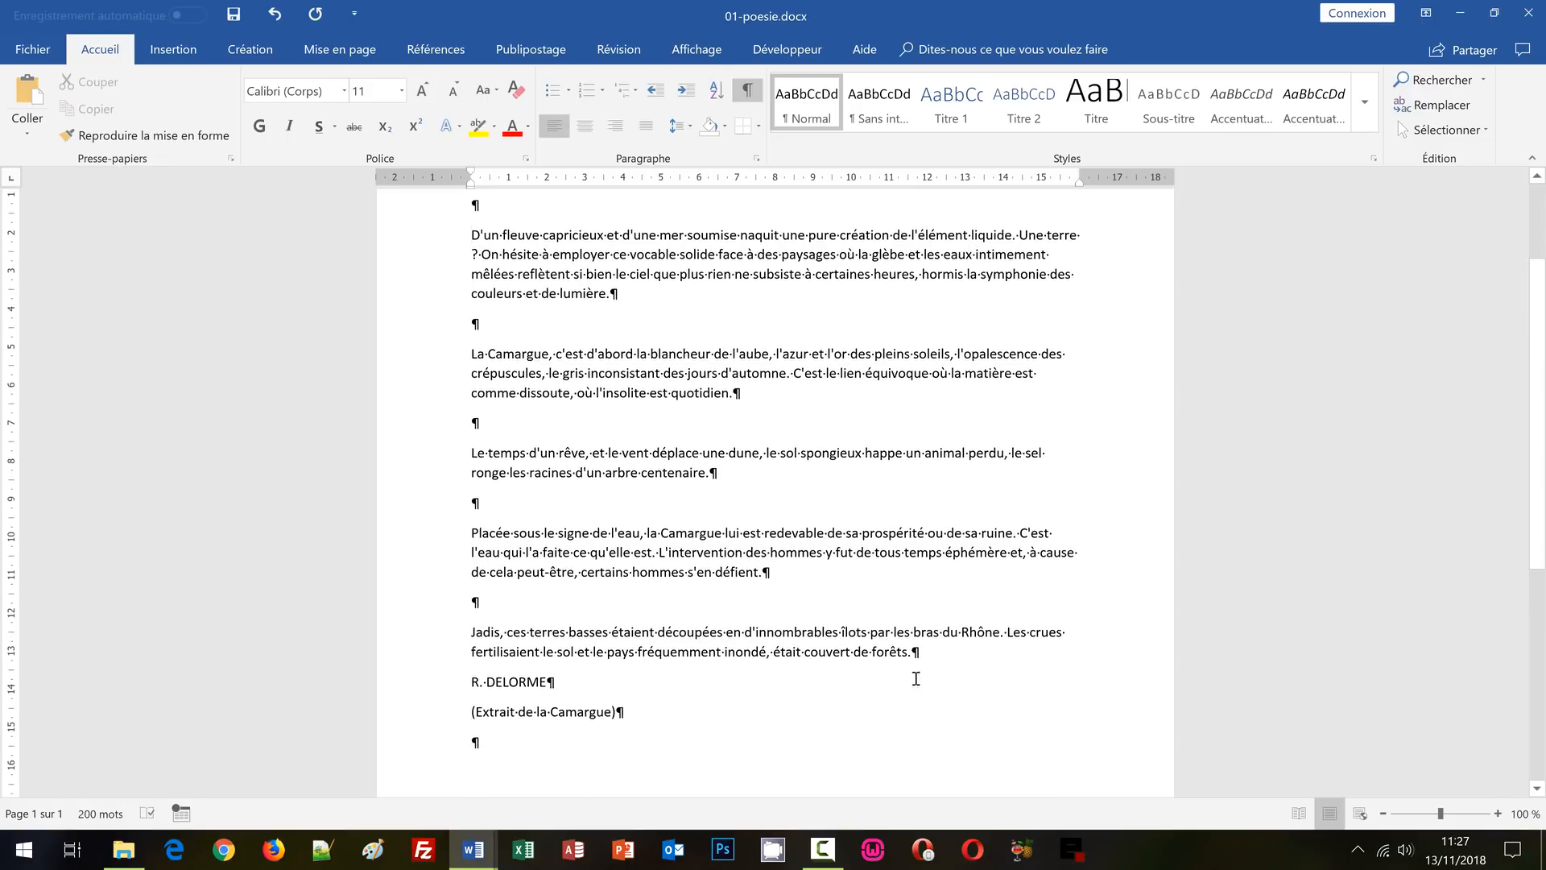
pyautogui.keyDown('shift'); pyautogui.click(925, 651); pyautogui.keyUp('shift')
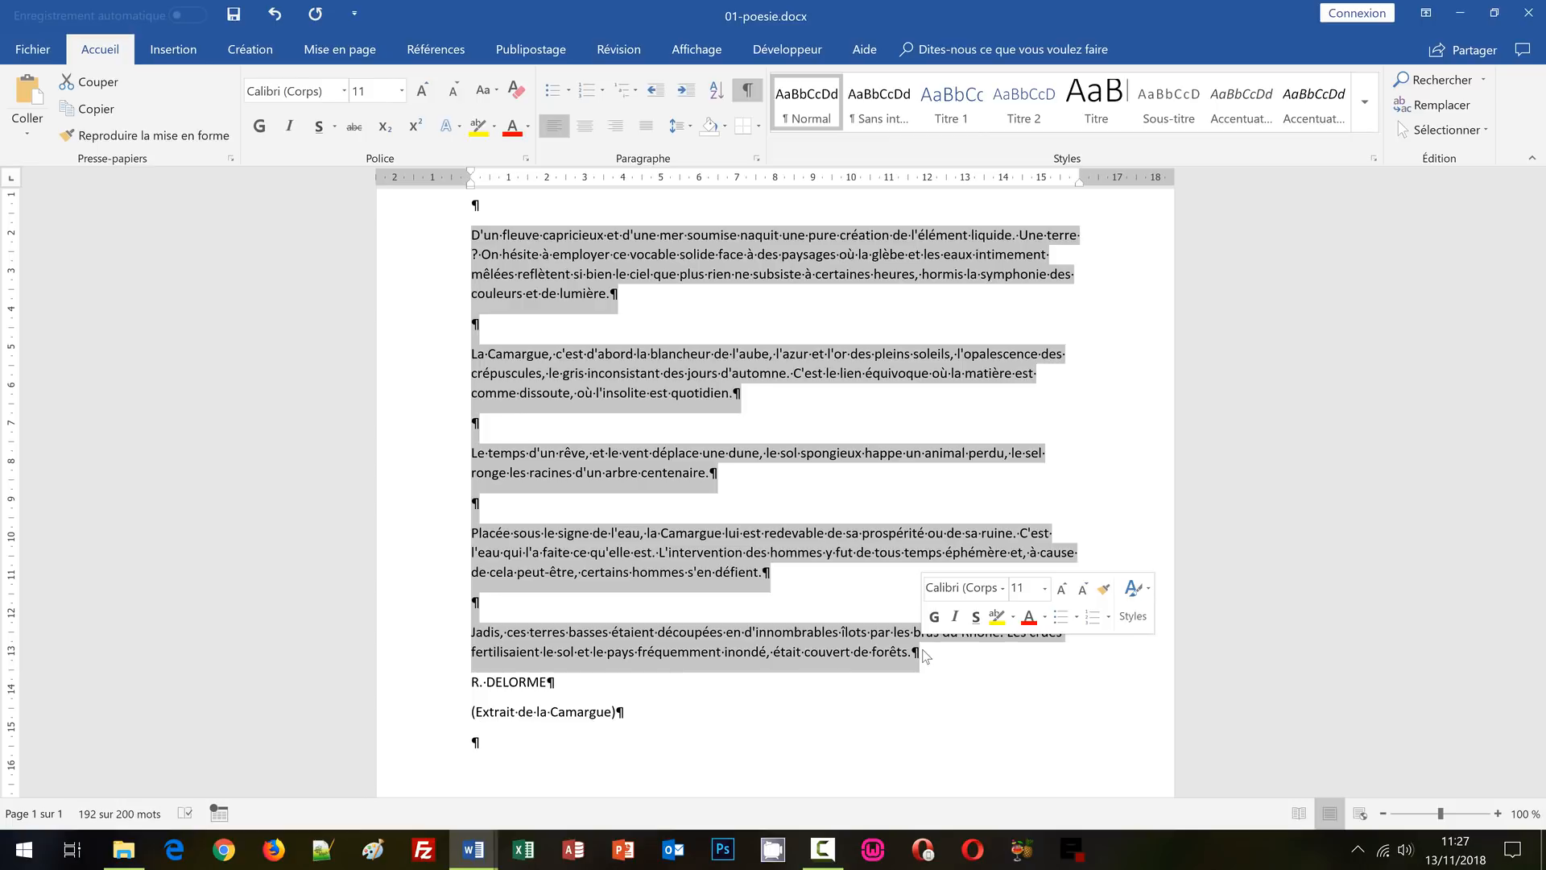
pyautogui.click(761, 125)
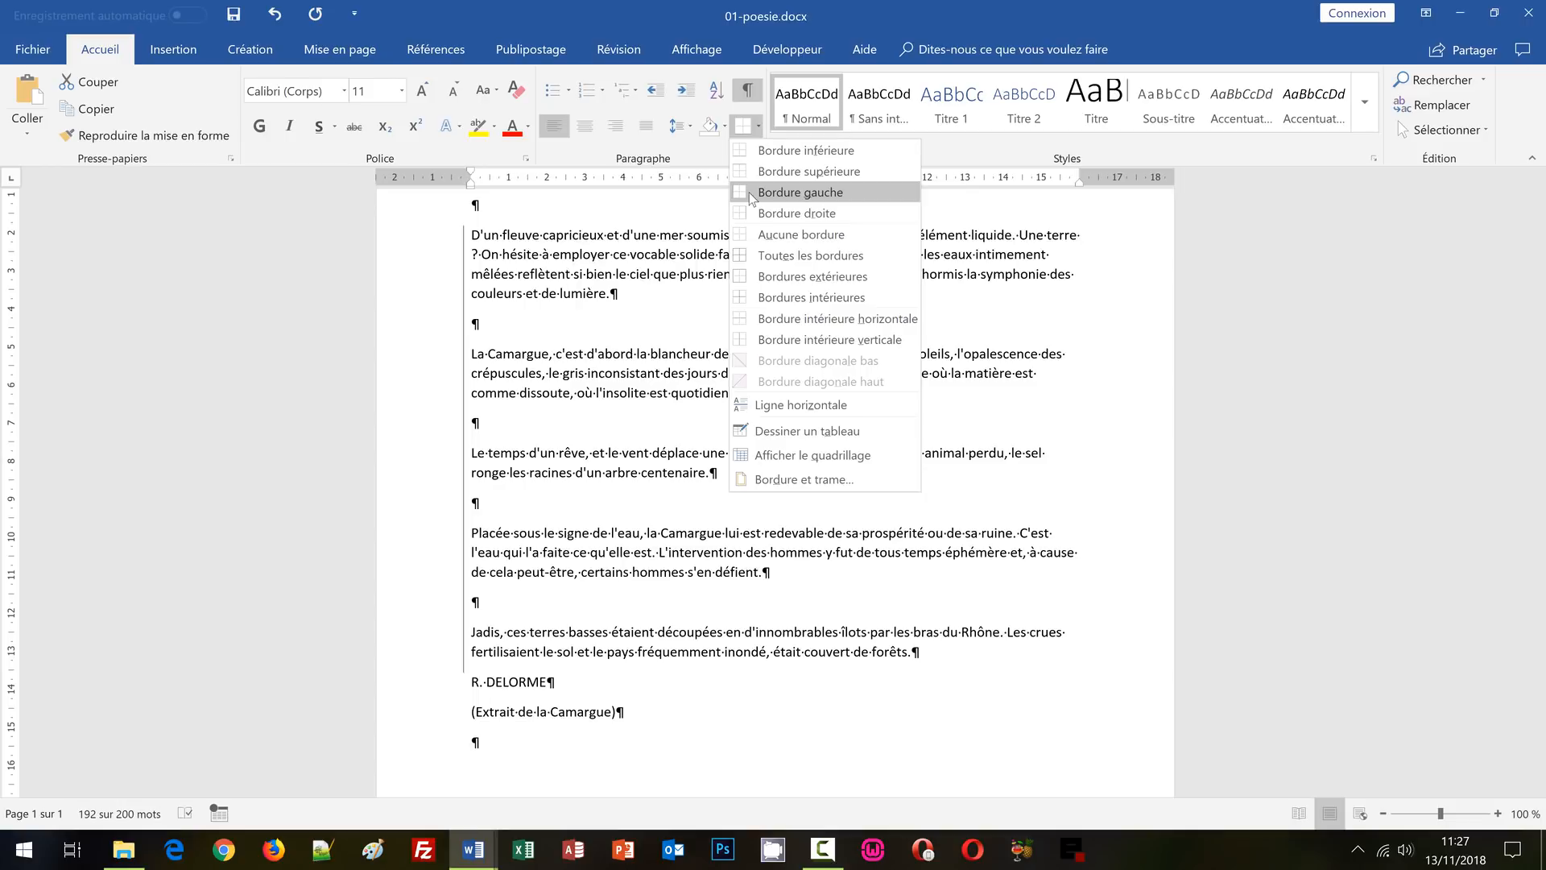
pyautogui.click(750, 193)
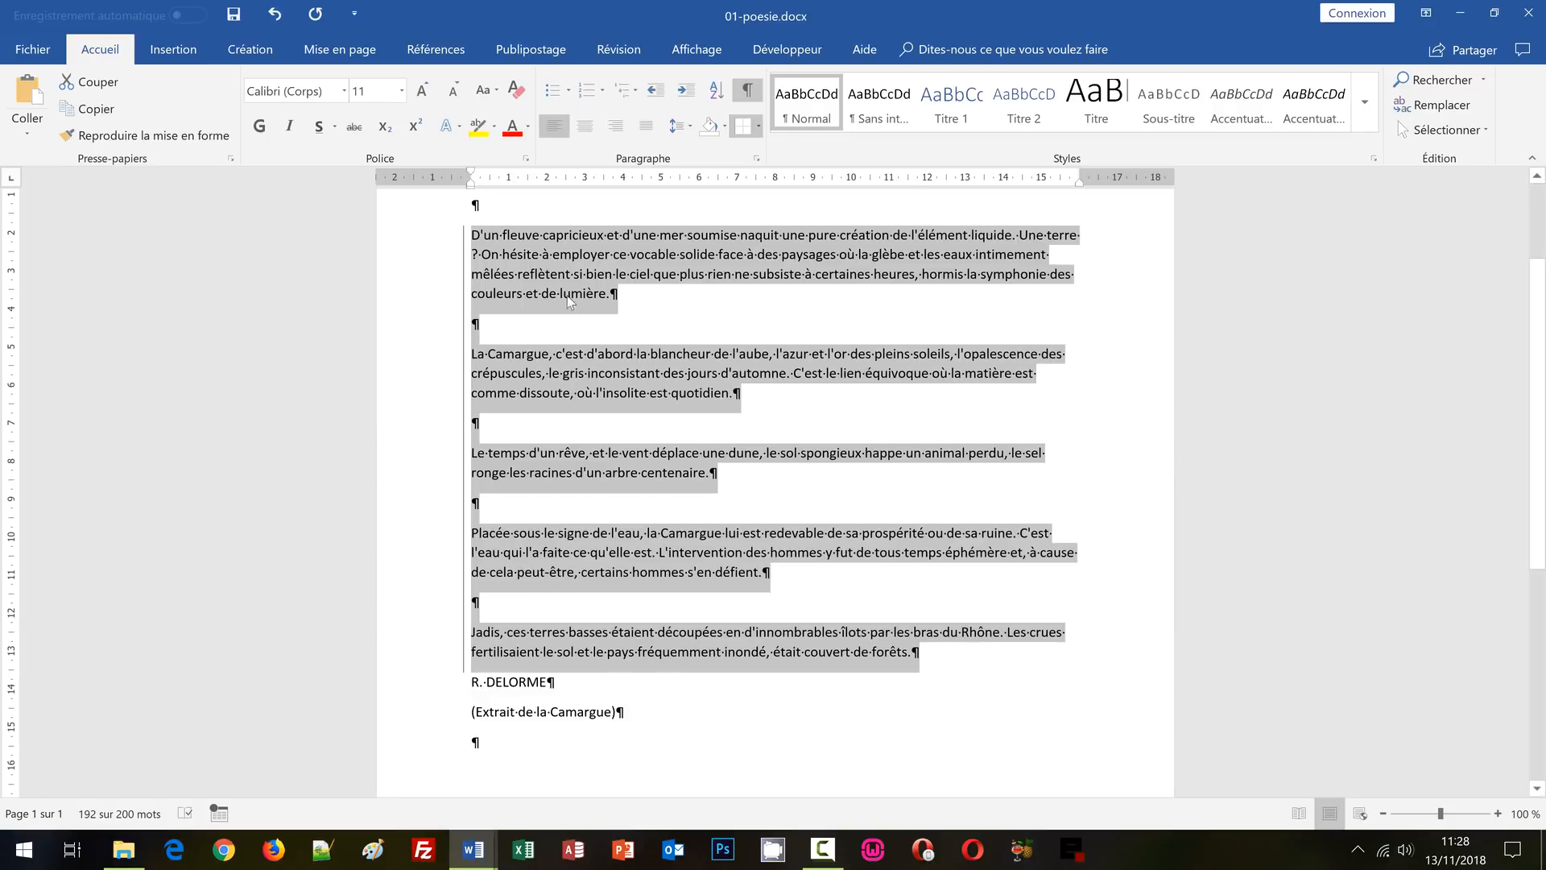
# Try a 2 cm left indent on the first body paragraph, and undo both the indent and the left border.
pyautogui.click(547, 256)
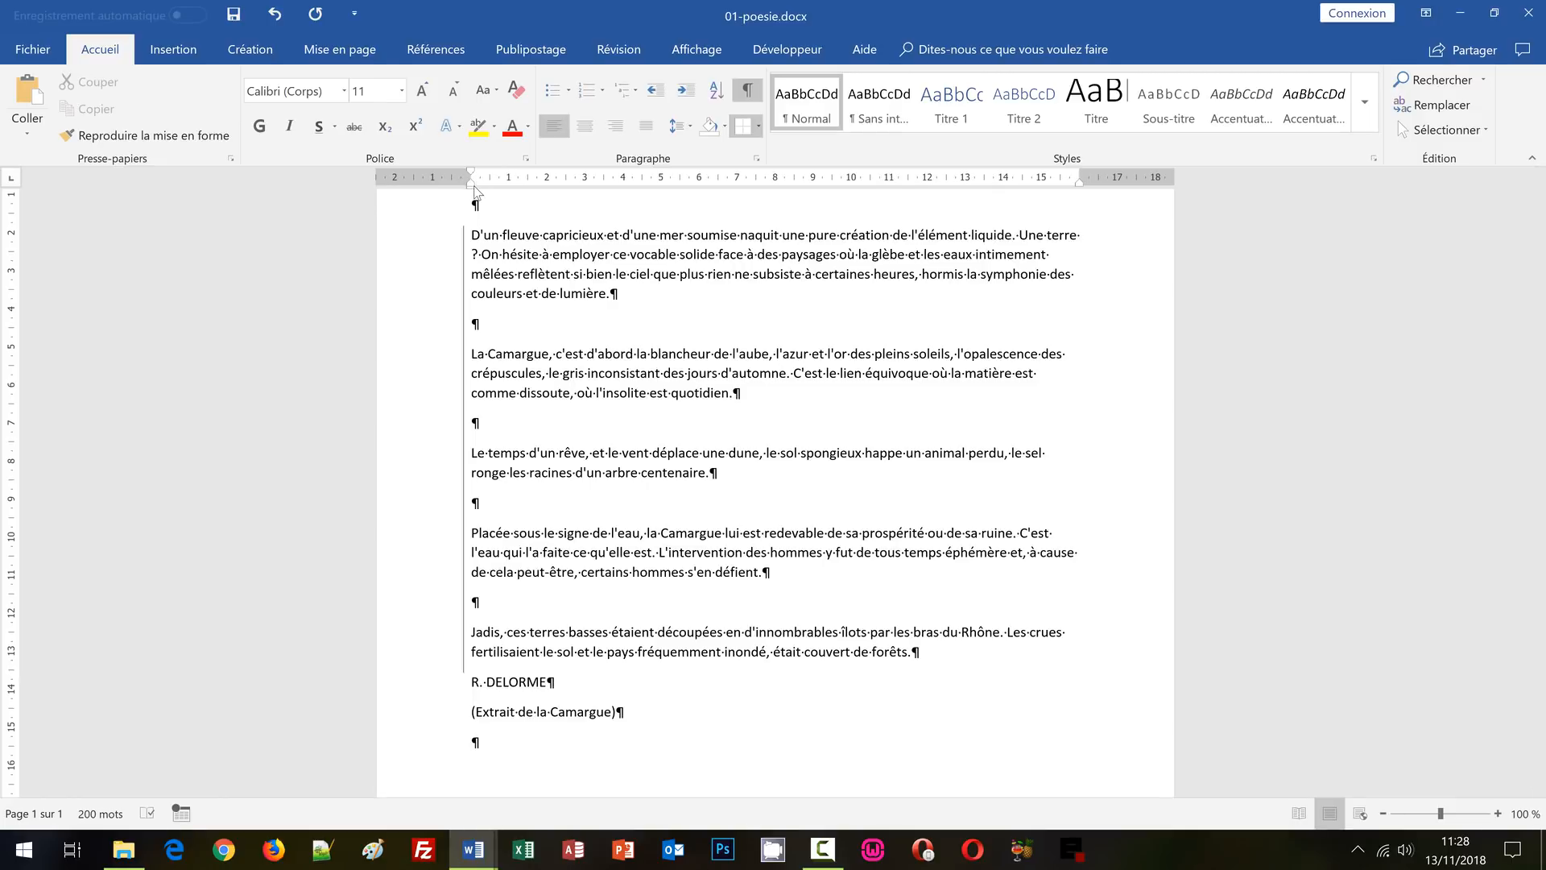
pyautogui.moveTo(472, 186); pyautogui.dragTo(549, 196)
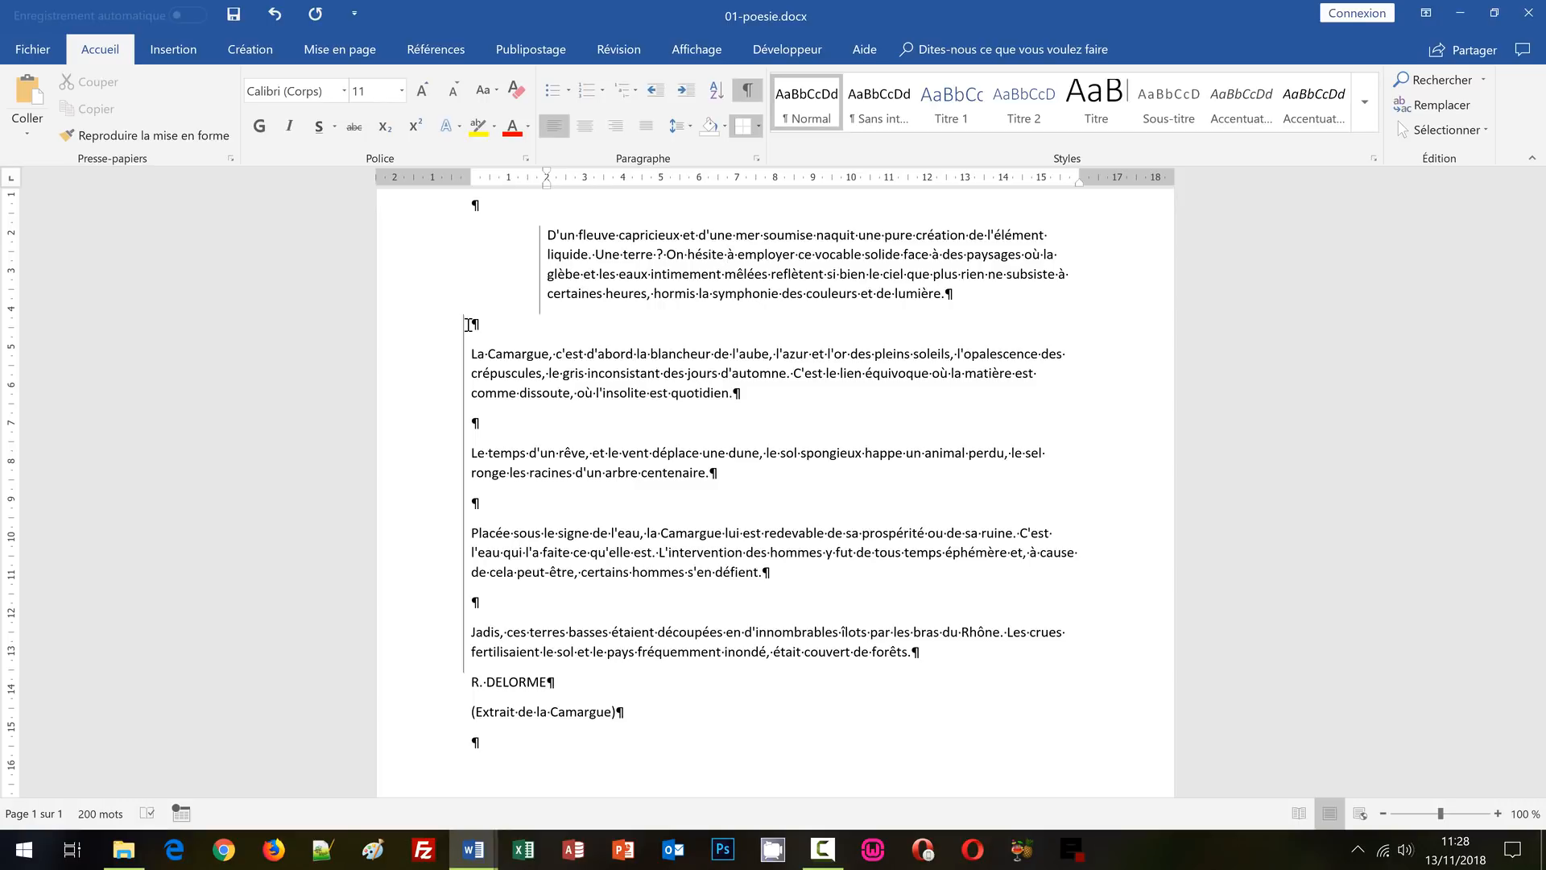
pyautogui.hotkey('ctrl', 'z')
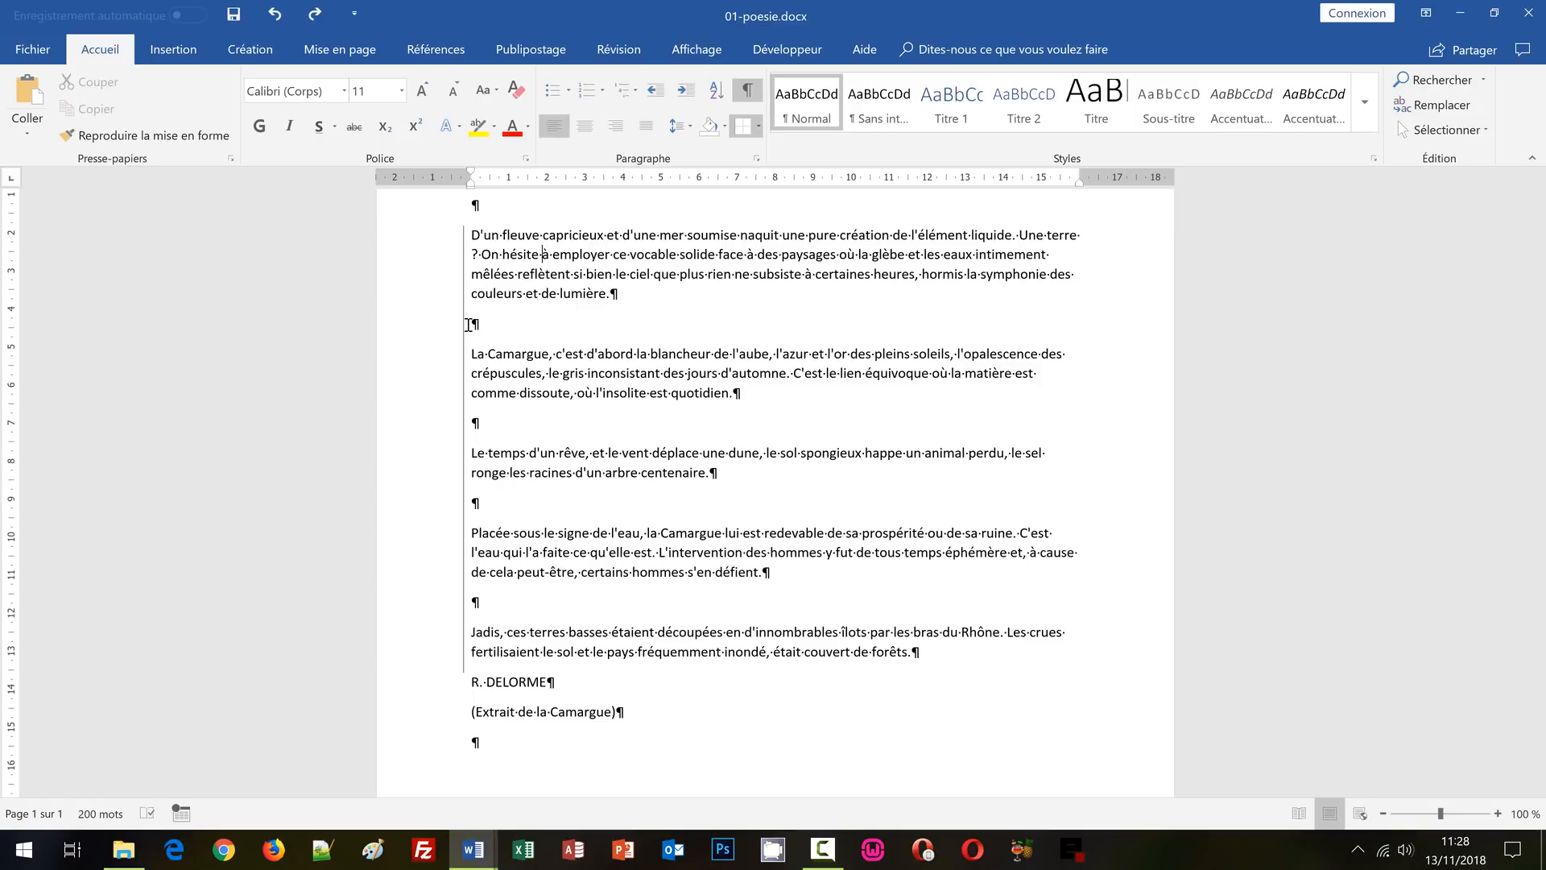
pyautogui.hotkey('ctrl', 'z')
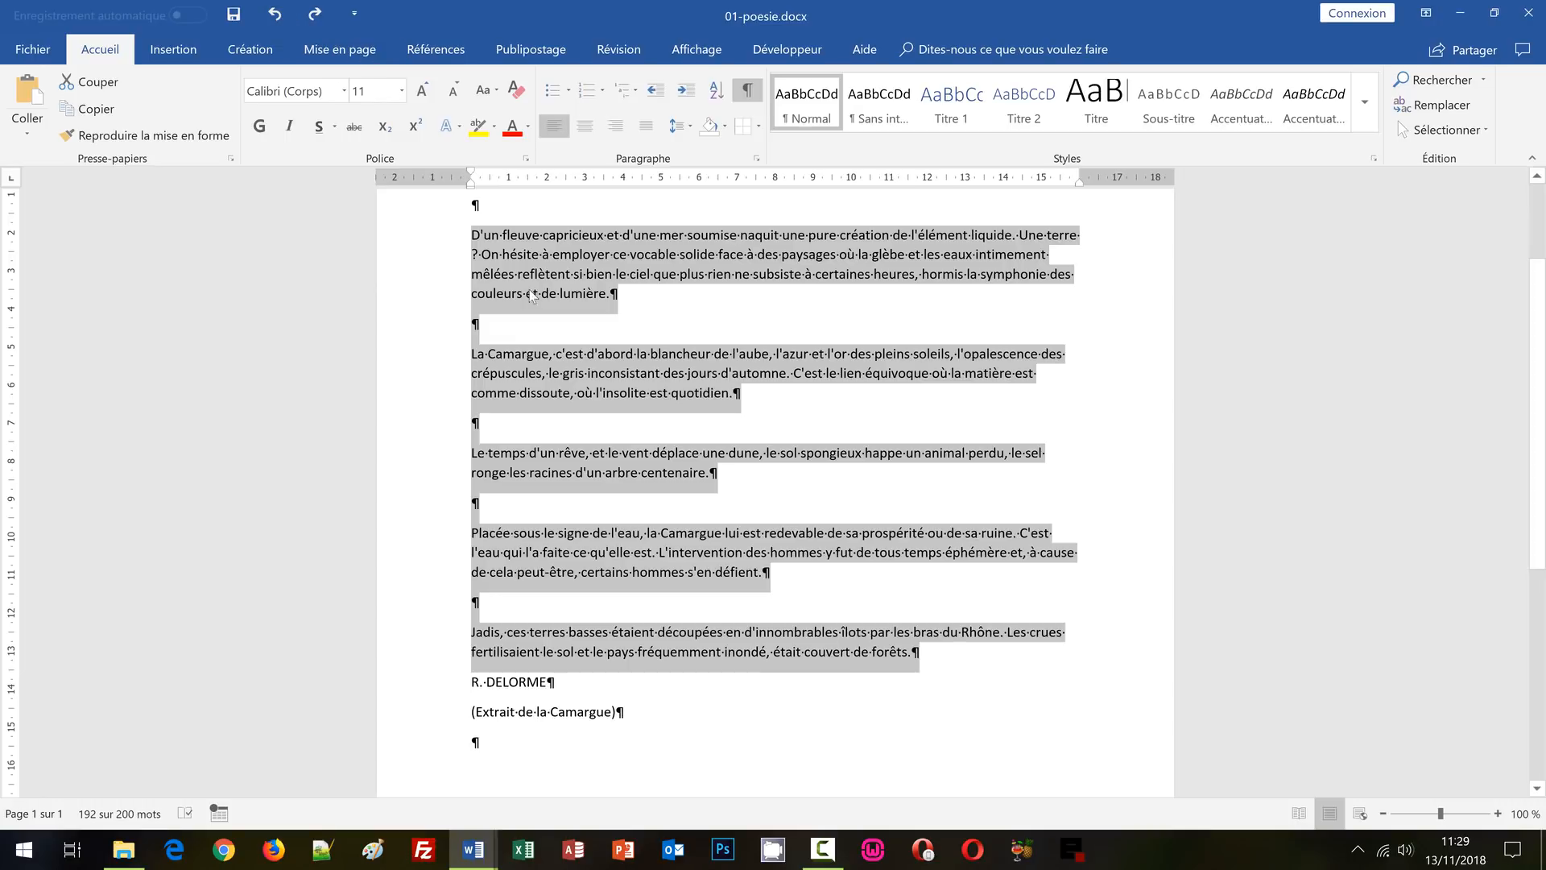
pyautogui.click(587, 307)
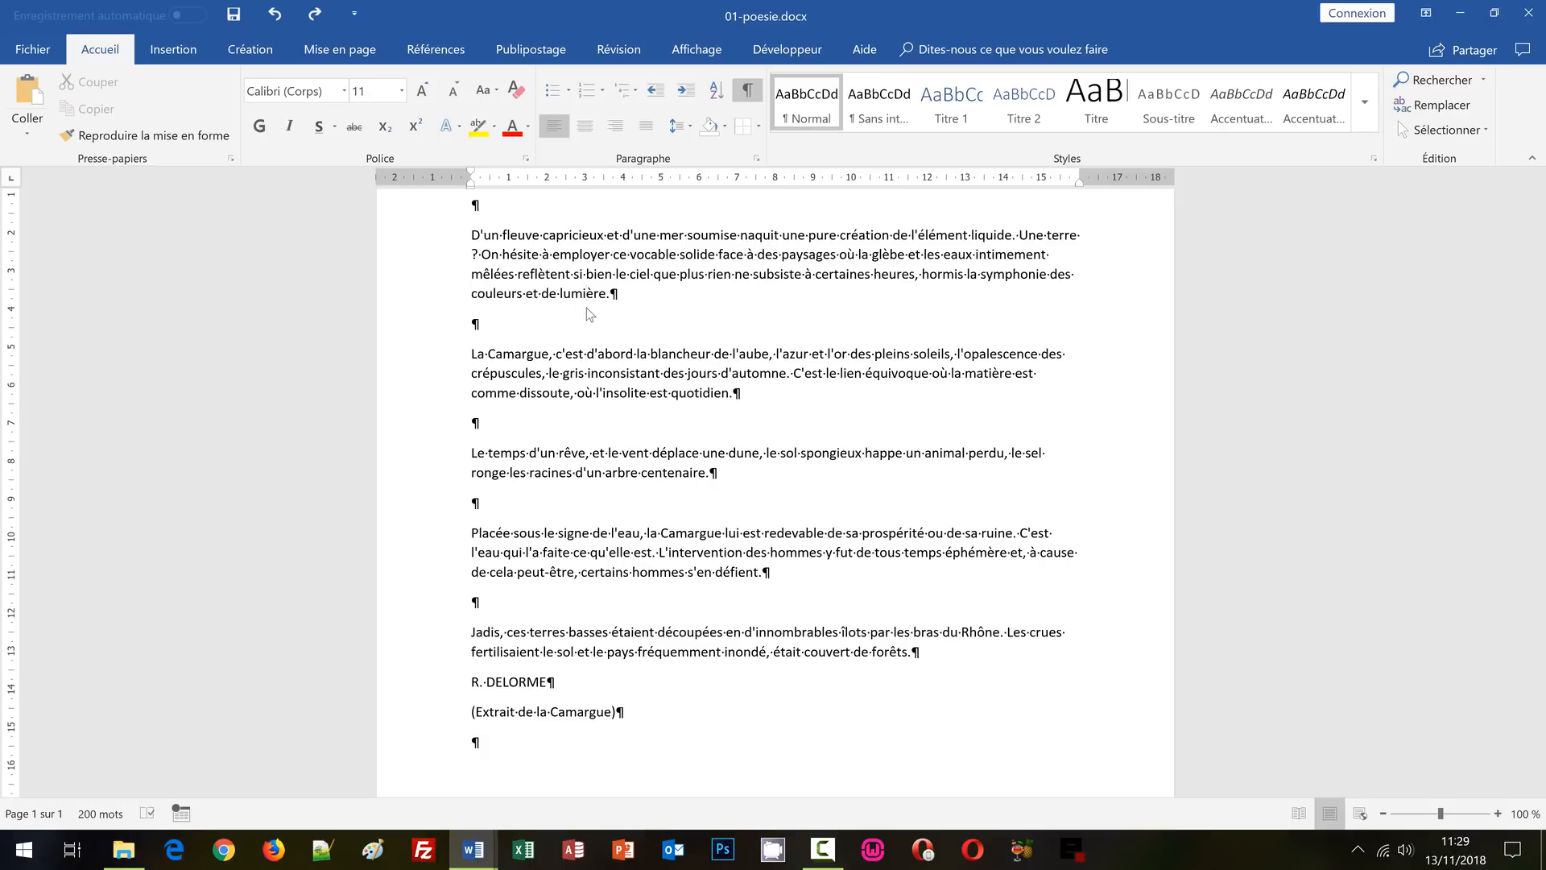
# Apply 2 ¼ pt left and right borders to the five body paragraphs, leaving out the empty paragraphs between them.
pyautogui.doubleClick(404, 266)
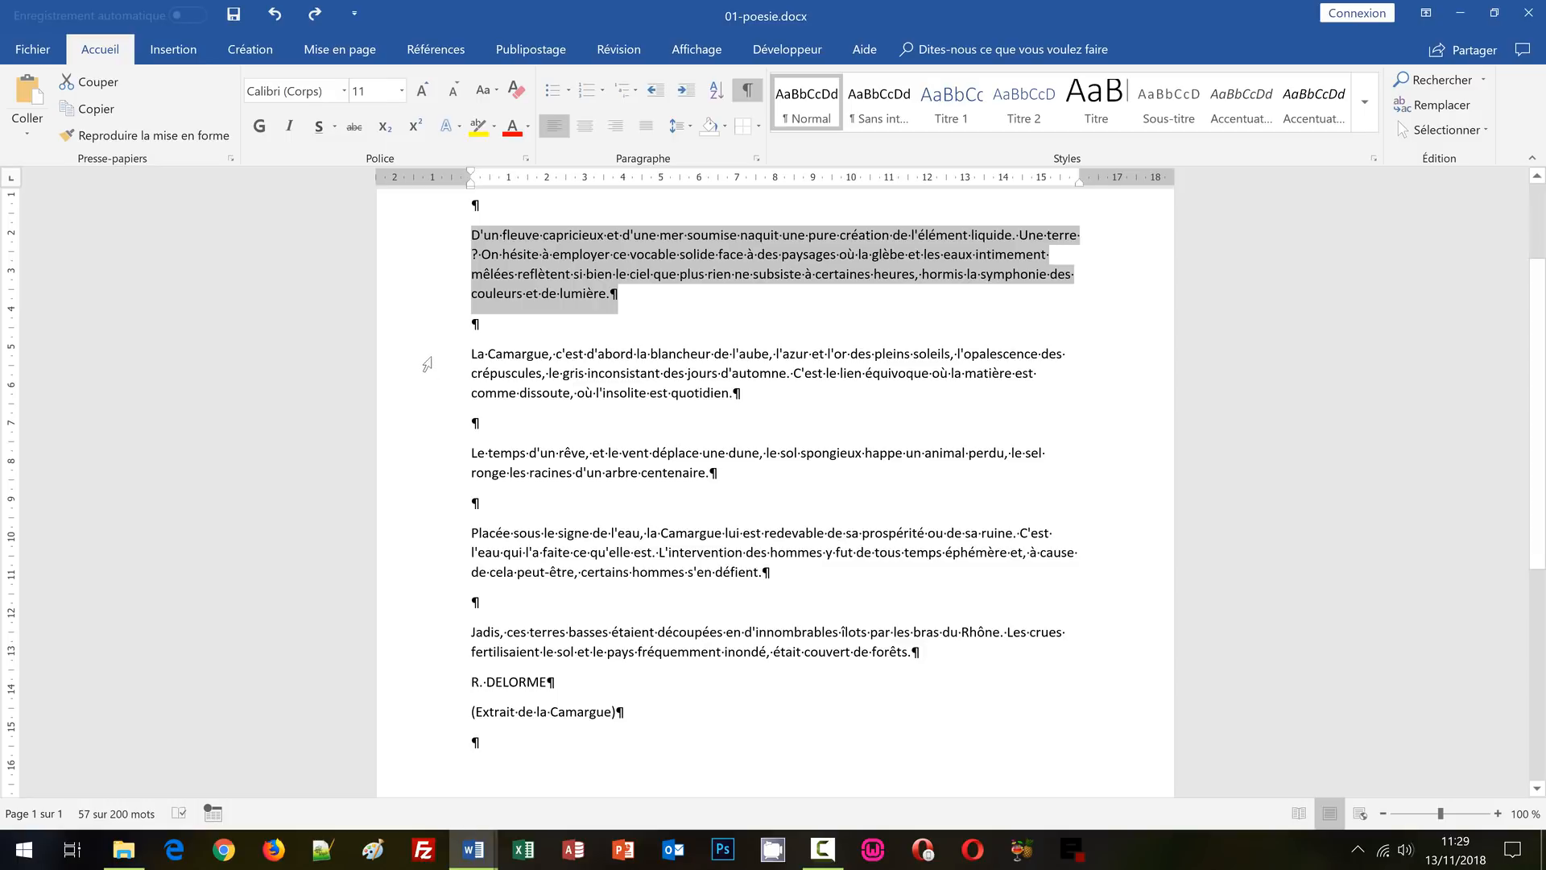
pyautogui.moveTo(427, 363); pyautogui.dragTo(435, 394)
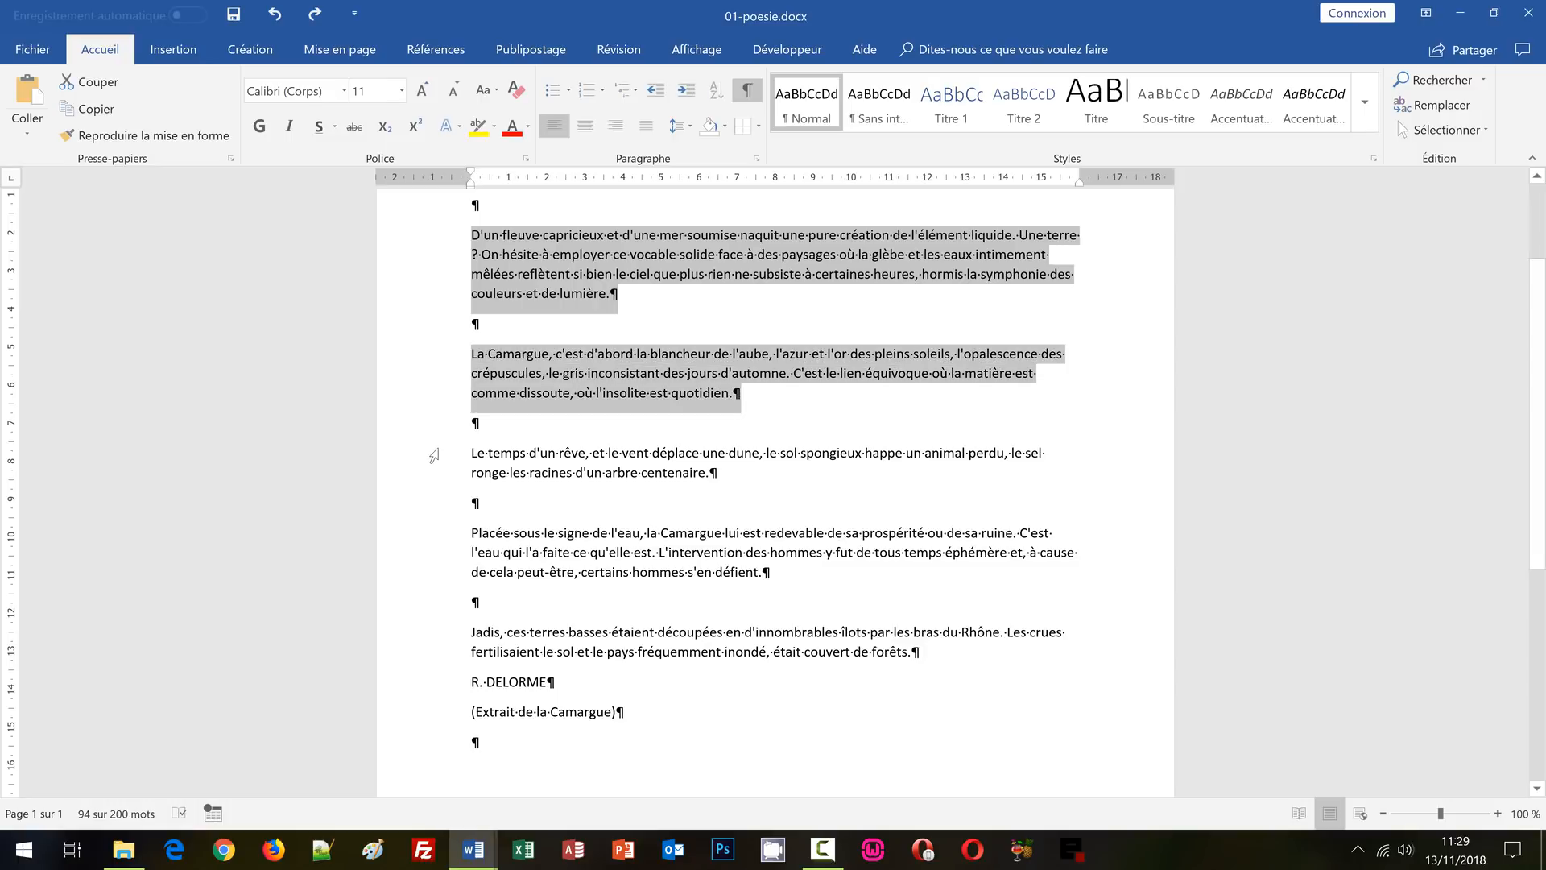
pyautogui.moveTo(434, 456); pyautogui.dragTo(438, 477)
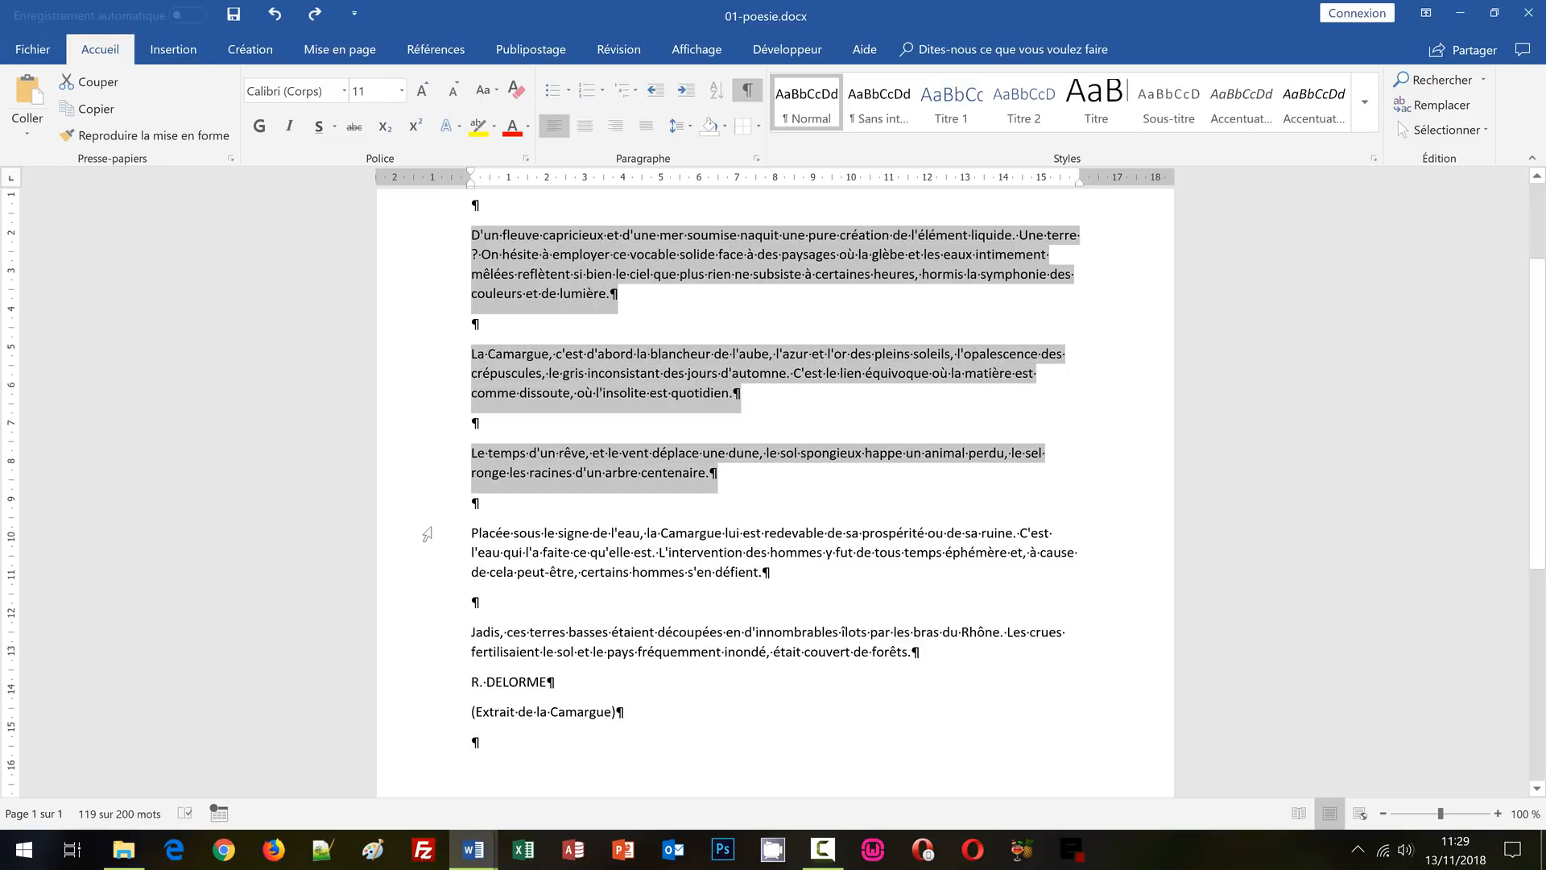
pyautogui.moveTo(426, 534); pyautogui.dragTo(432, 574)
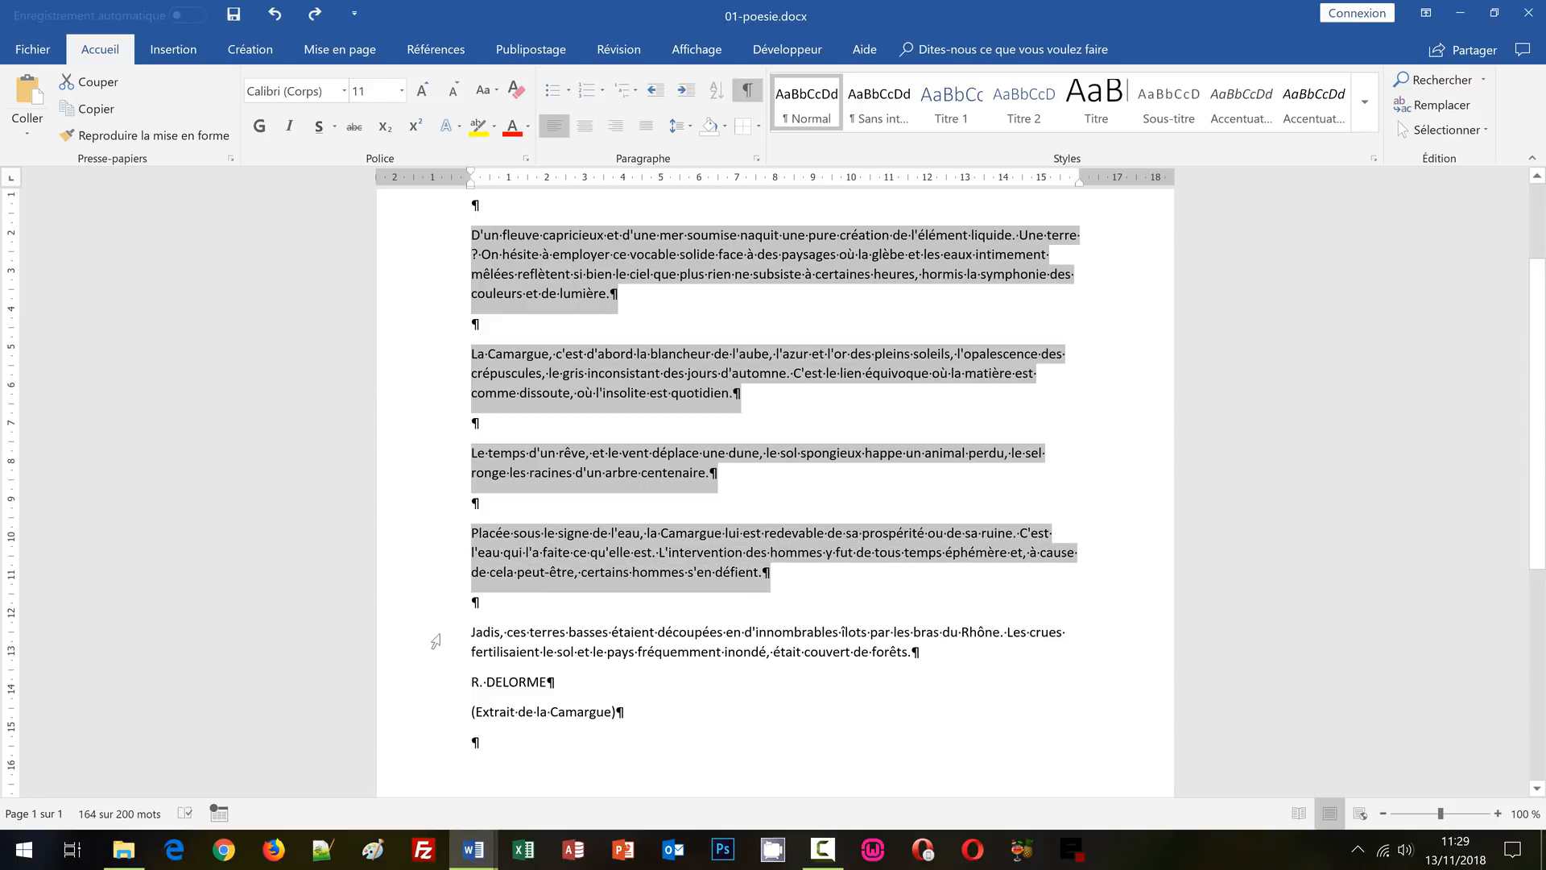
pyautogui.moveTo(436, 636); pyautogui.dragTo(438, 652)
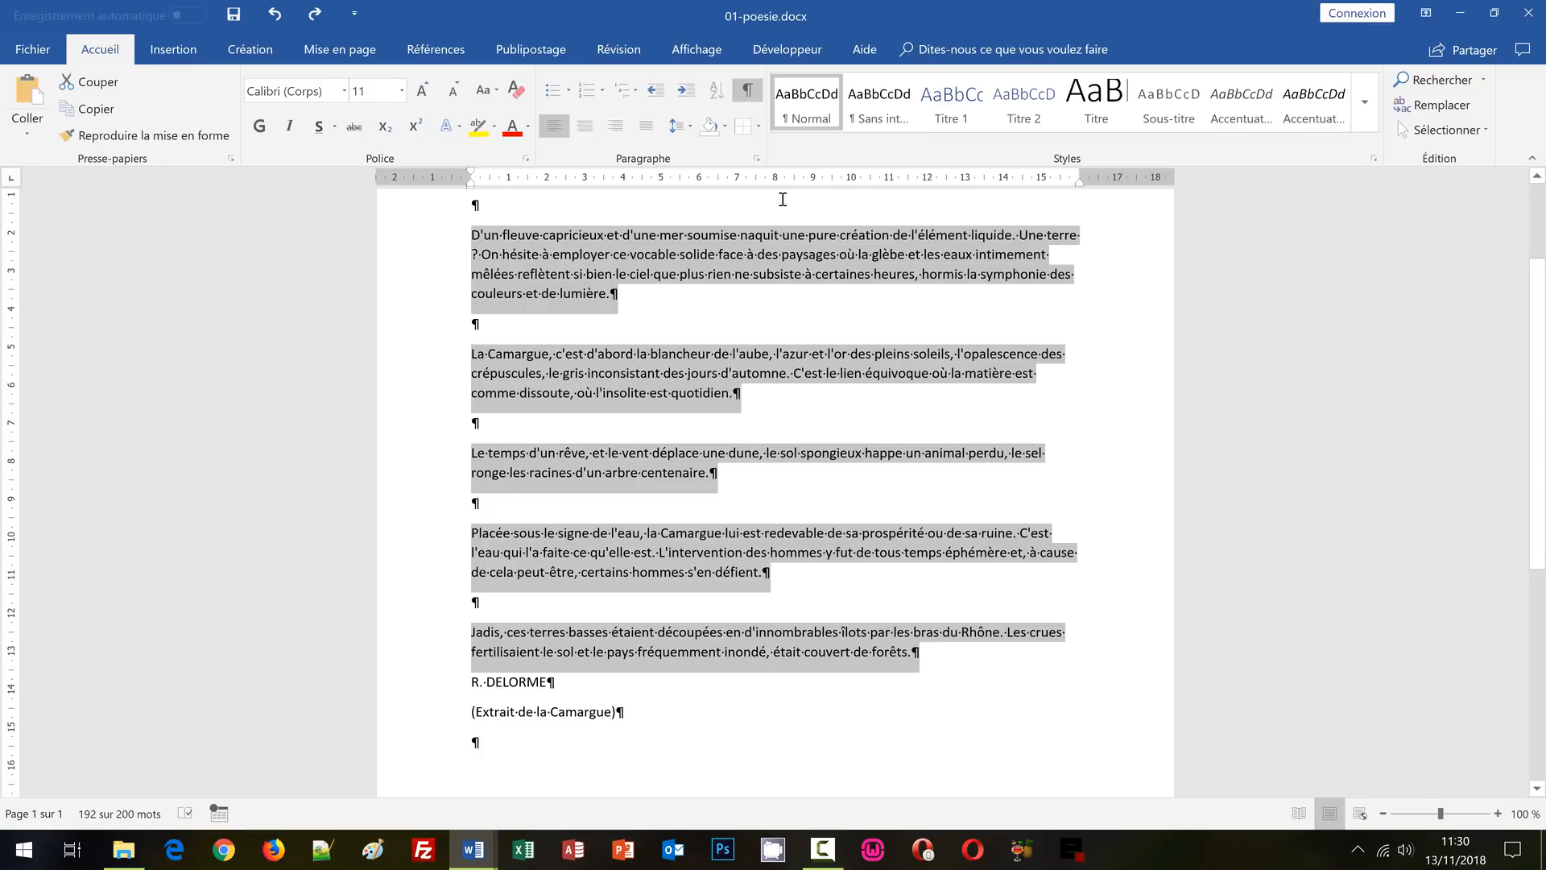
pyautogui.click(758, 127)
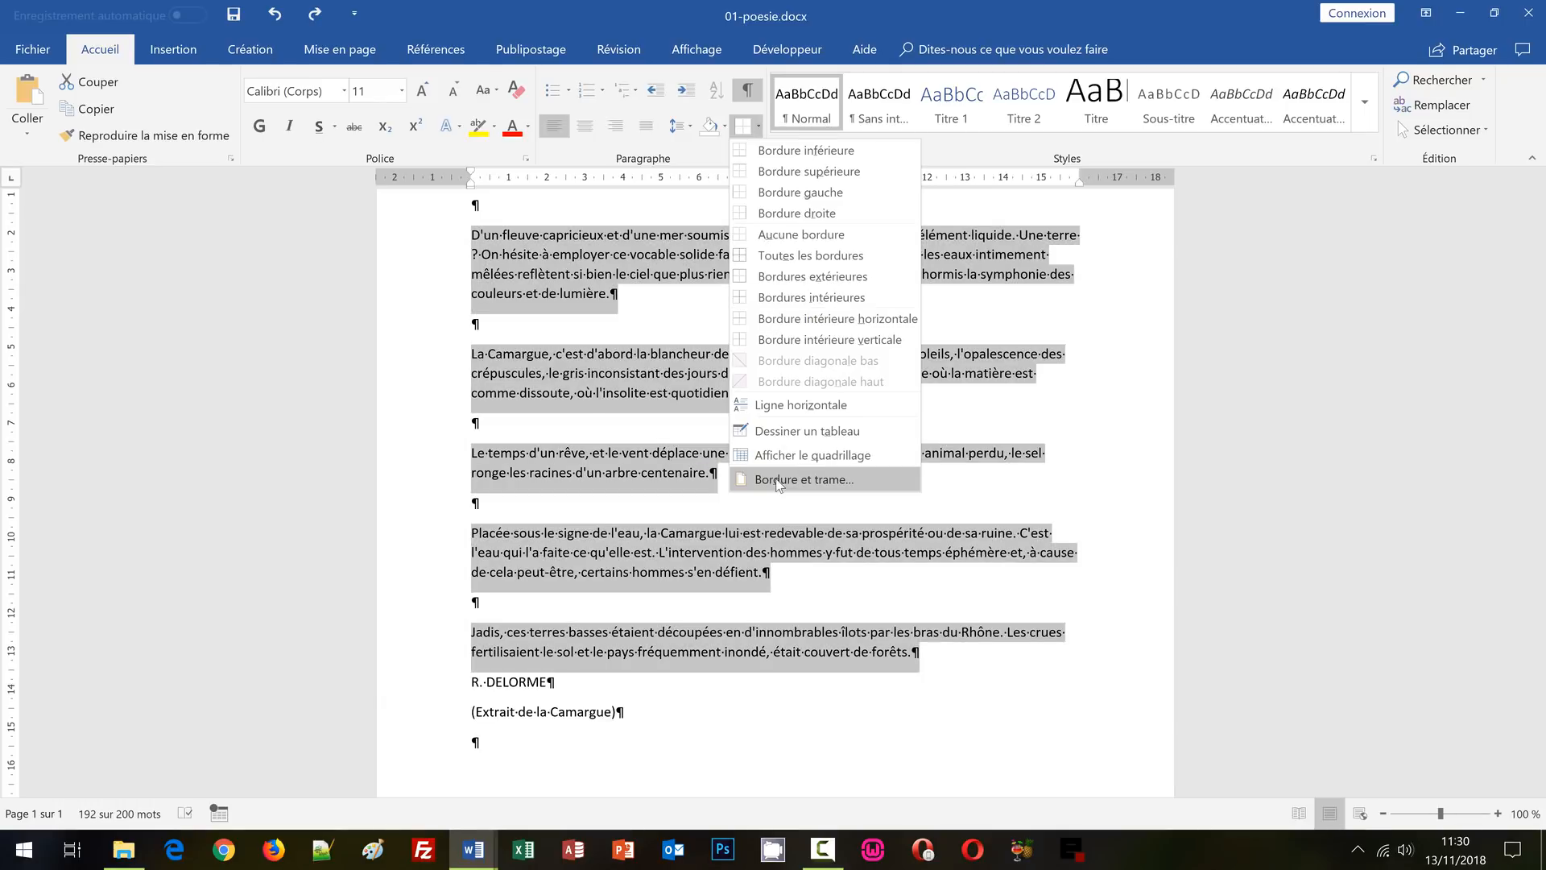
pyautogui.click(777, 481)
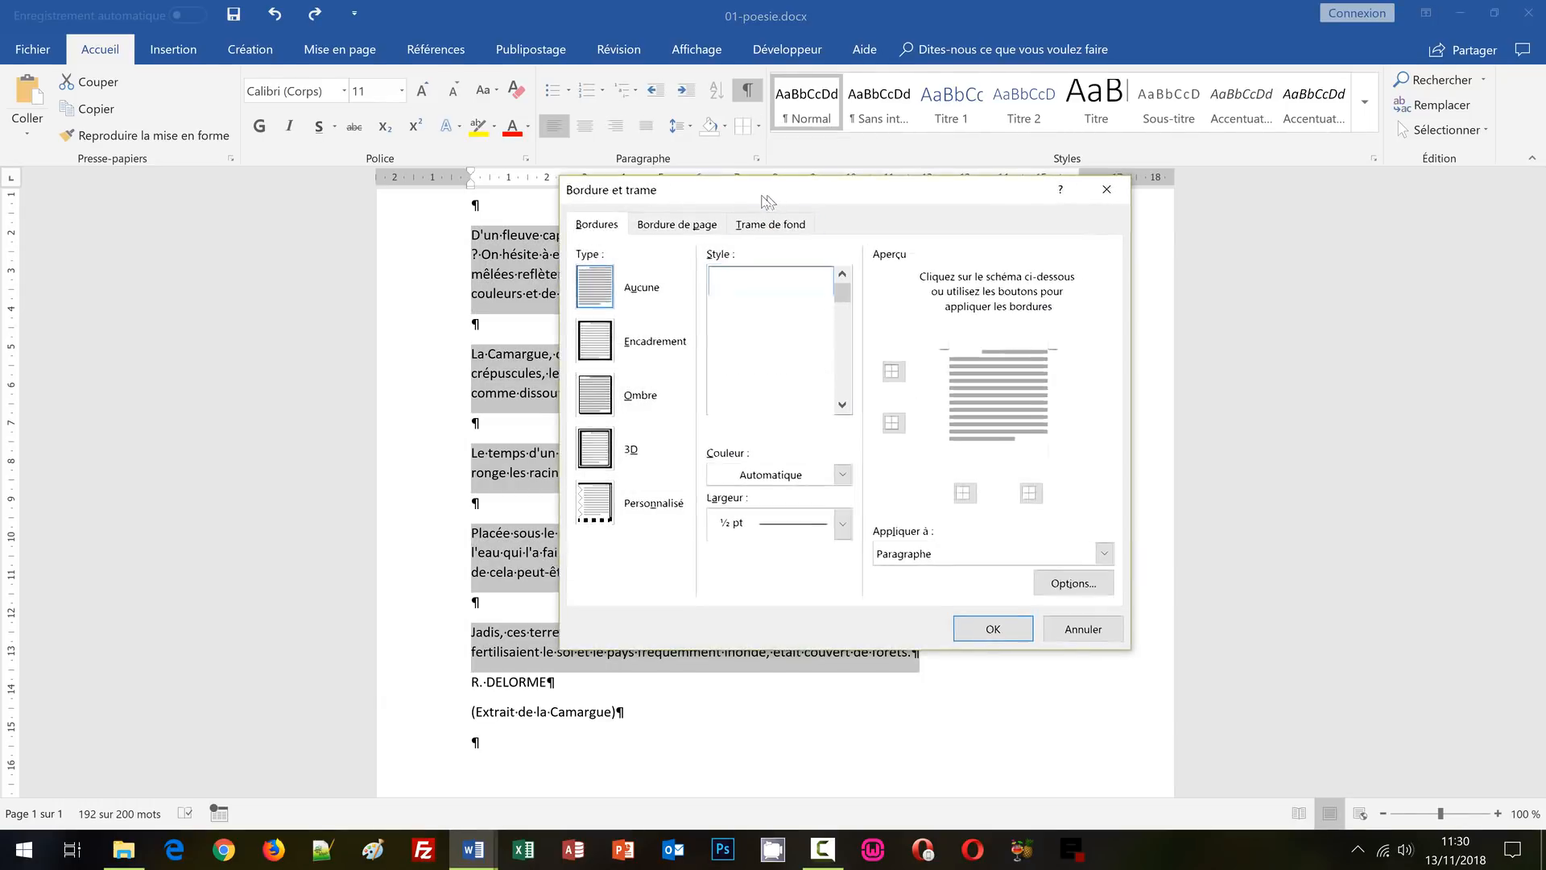
pyautogui.moveTo(765, 202); pyautogui.dragTo(815, 244)
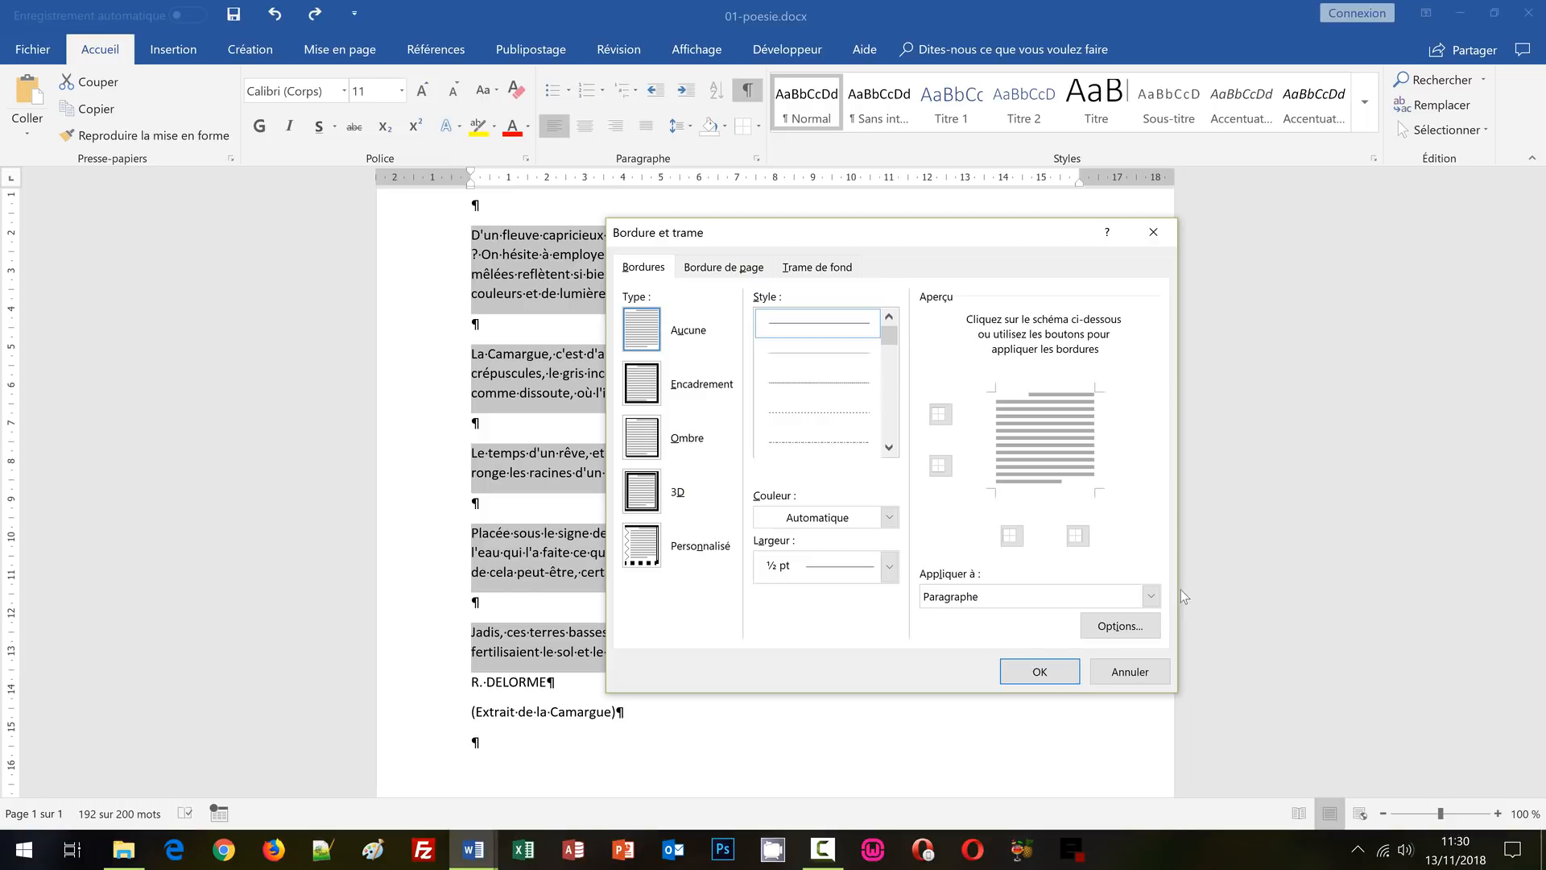
pyautogui.click(890, 568)
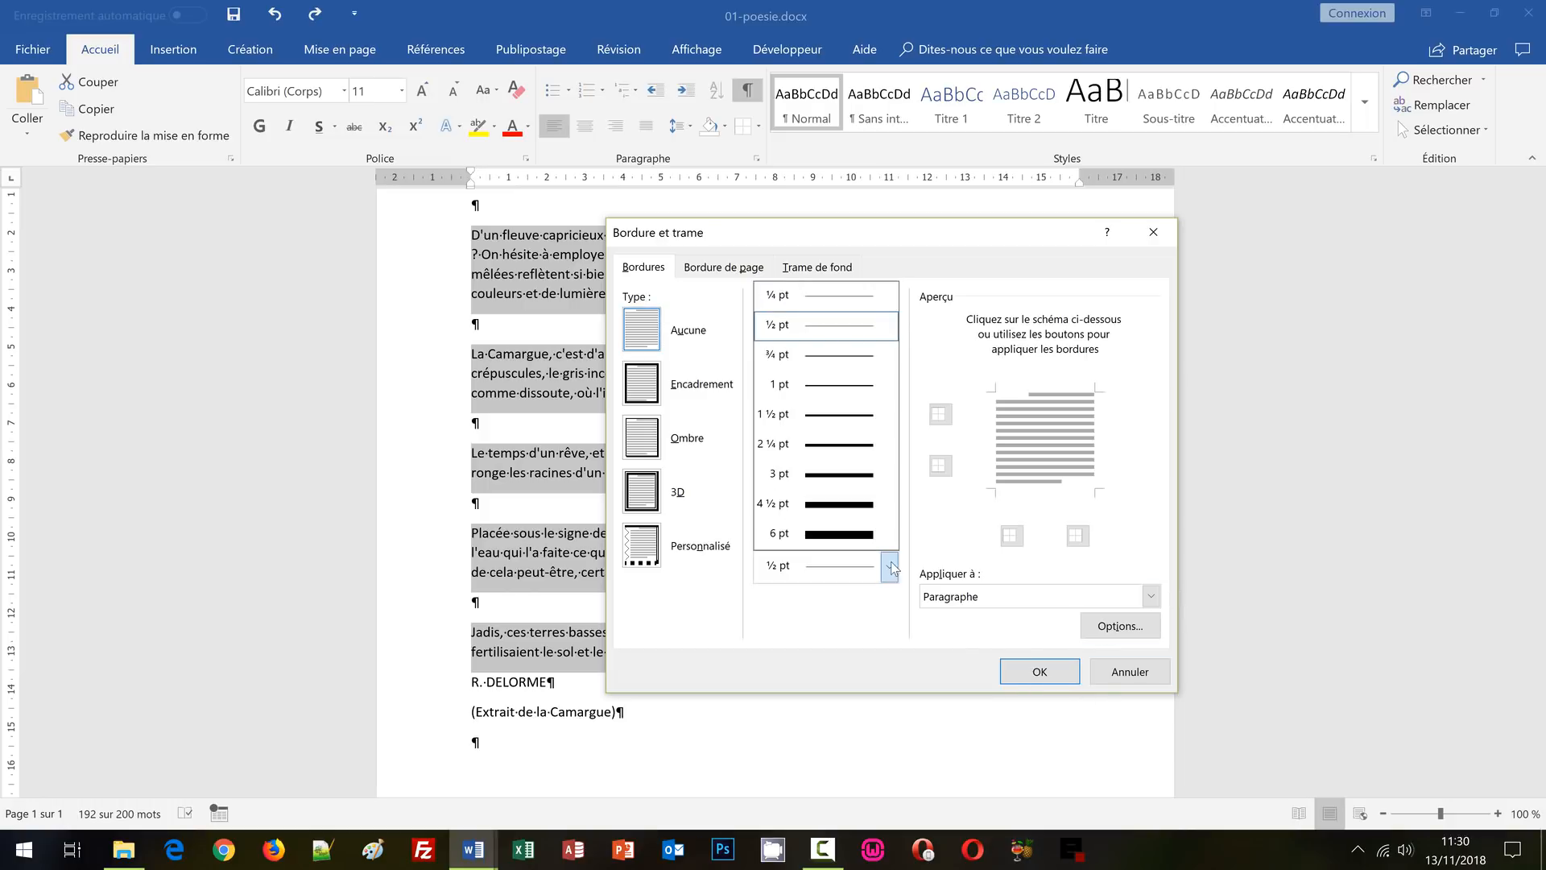
pyautogui.click(807, 445)
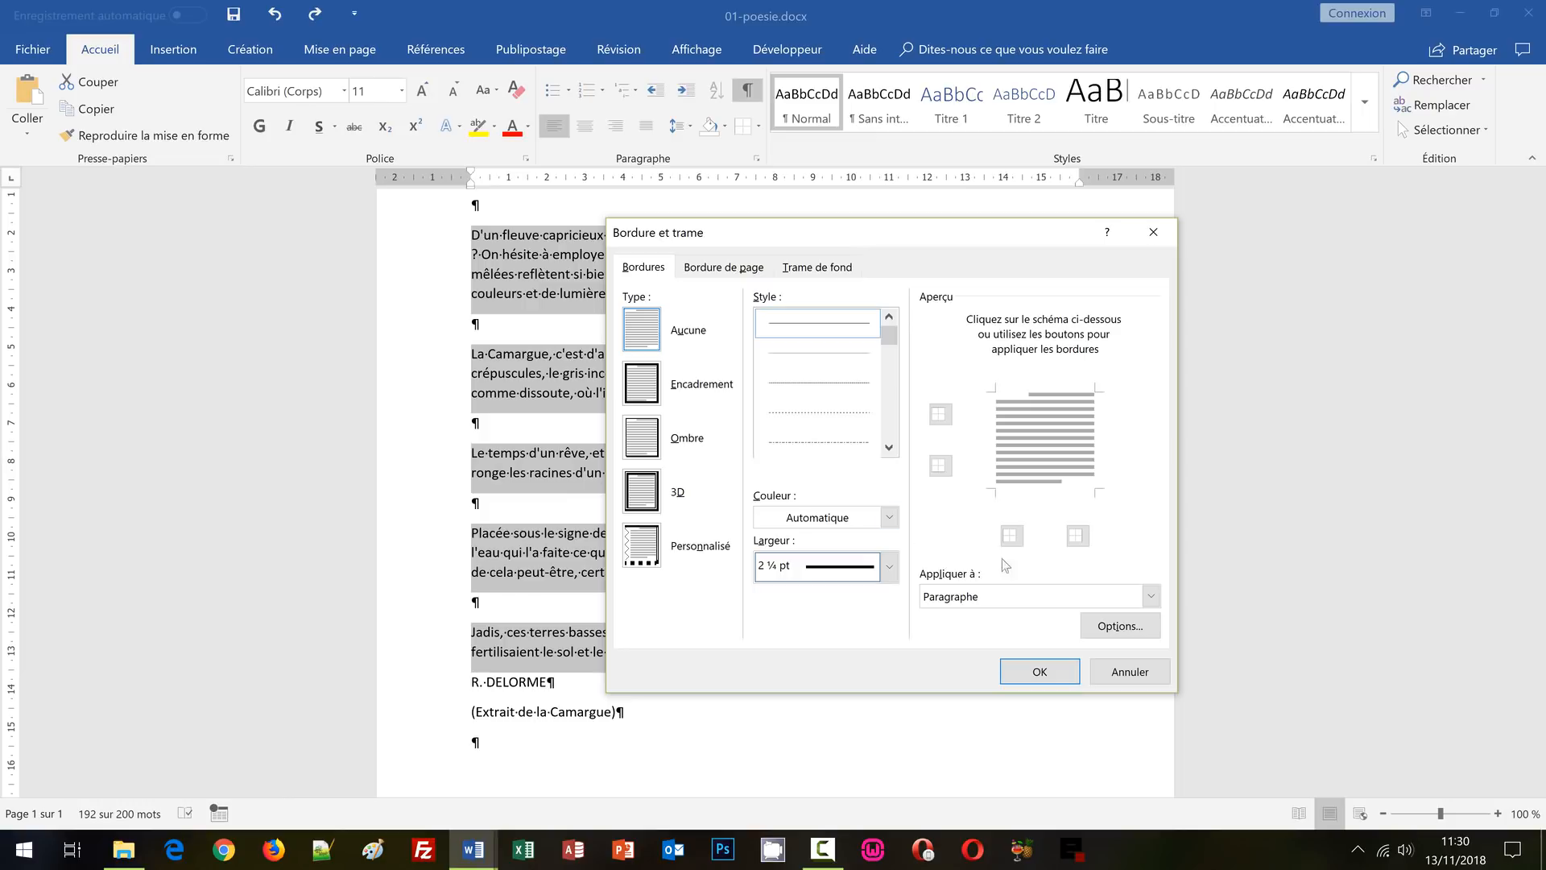
pyautogui.click(1012, 536)
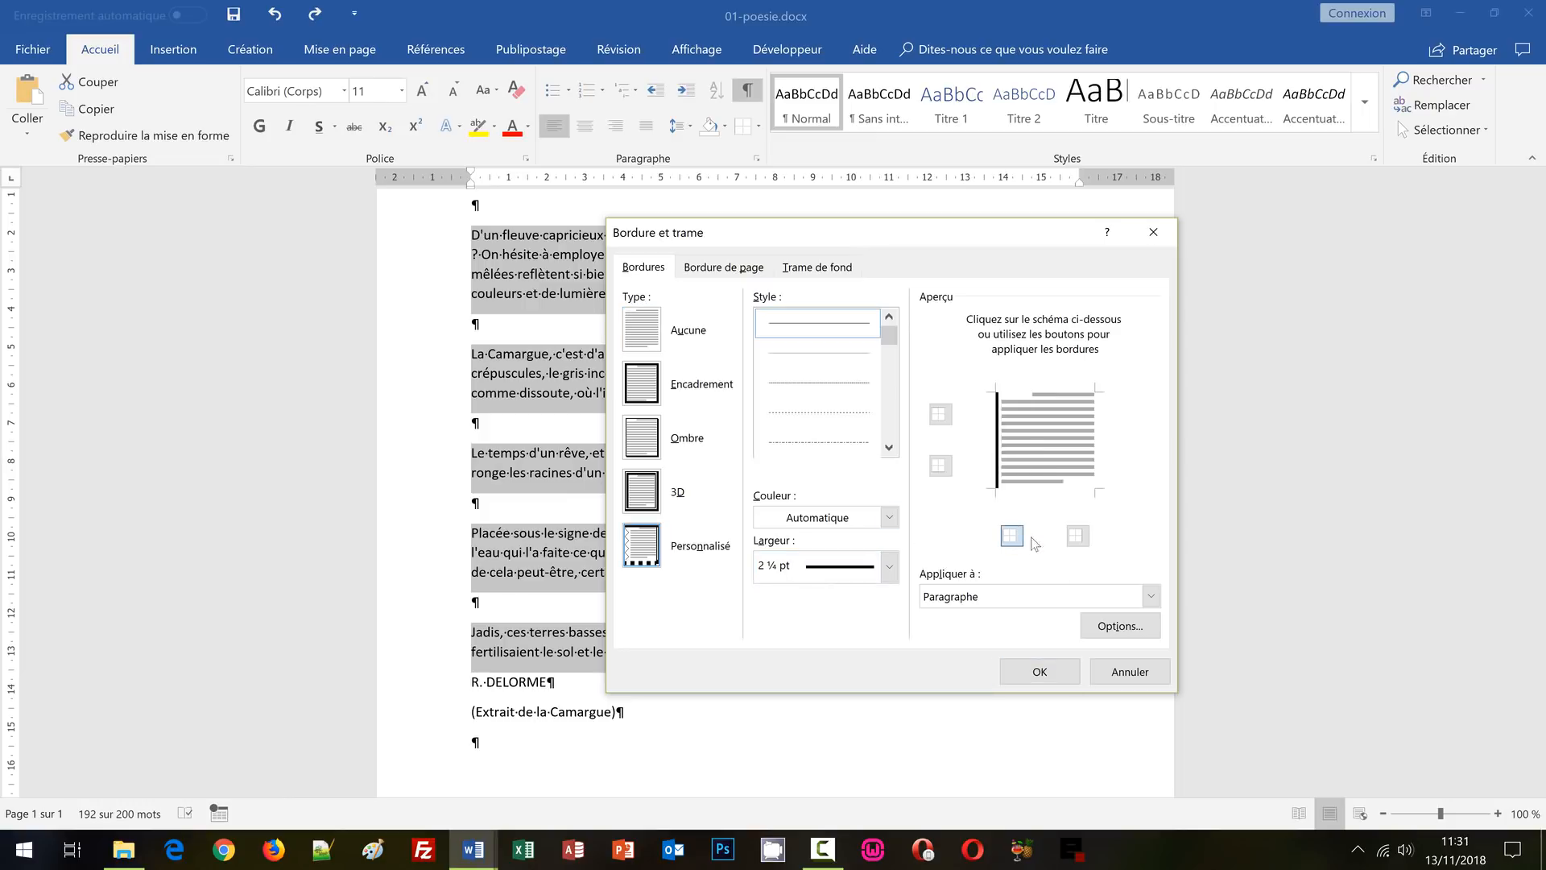
pyautogui.click(1077, 538)
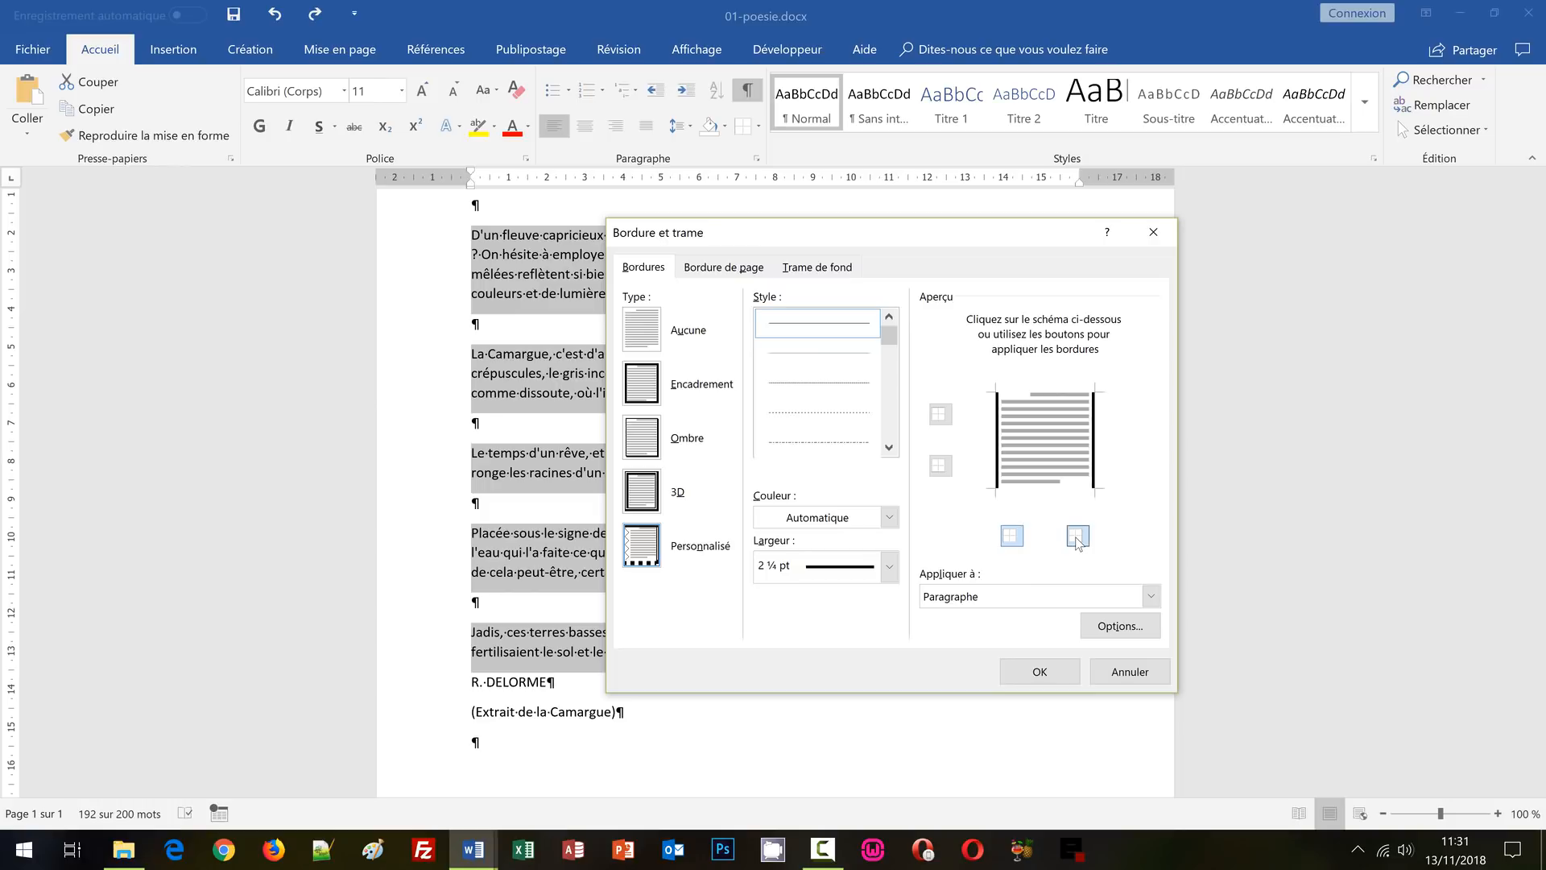
pyautogui.click(998, 445)
pyautogui.click(1094, 451)
pyautogui.click(999, 444)
pyautogui.click(1060, 673)
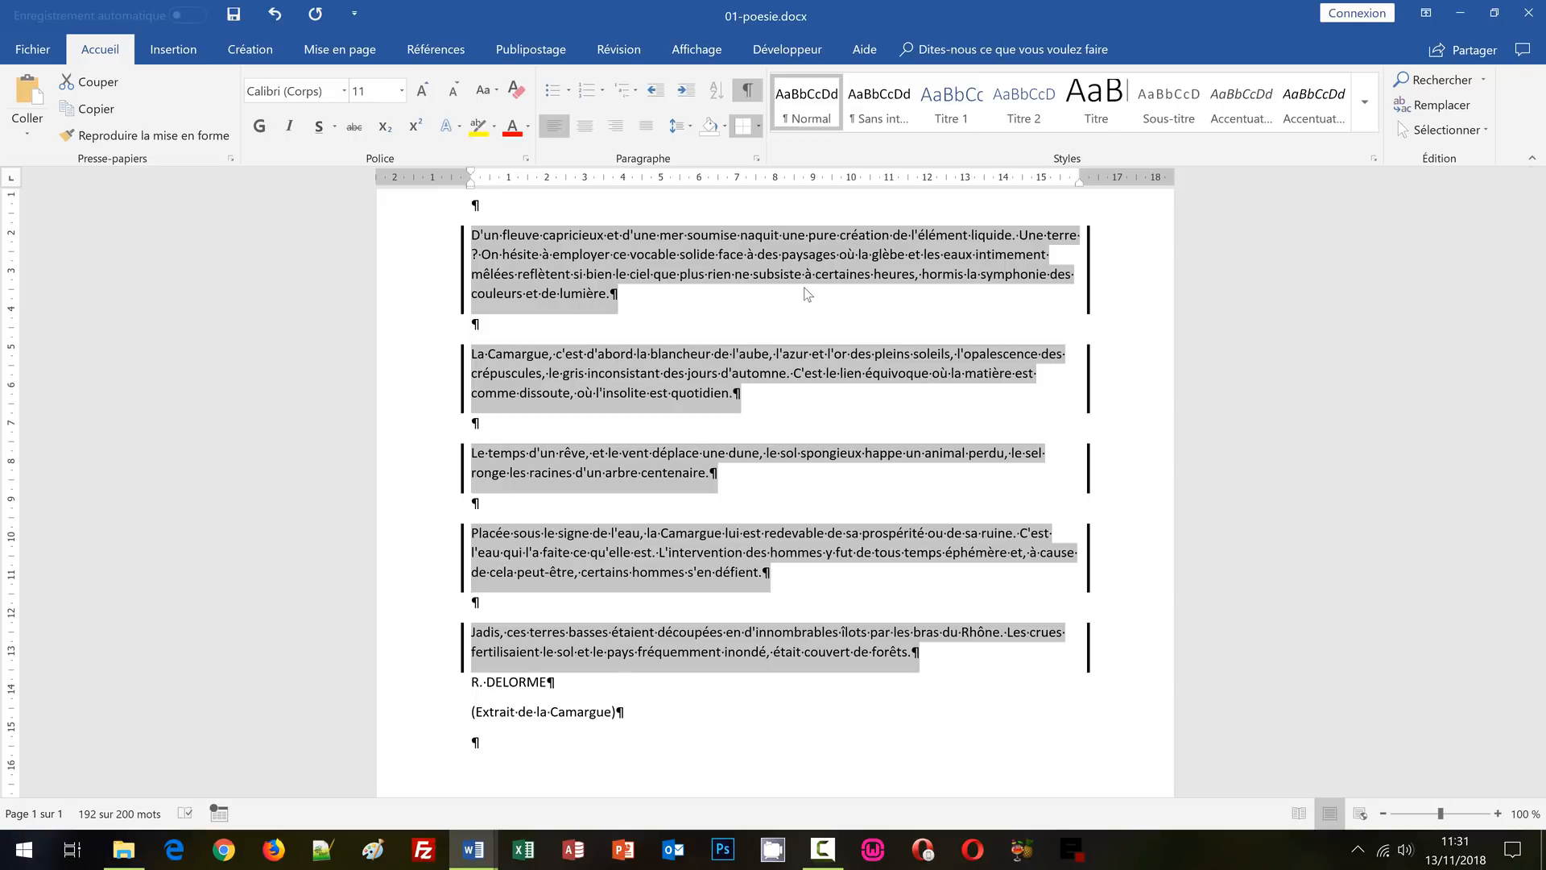
pyautogui.click(522, 327)
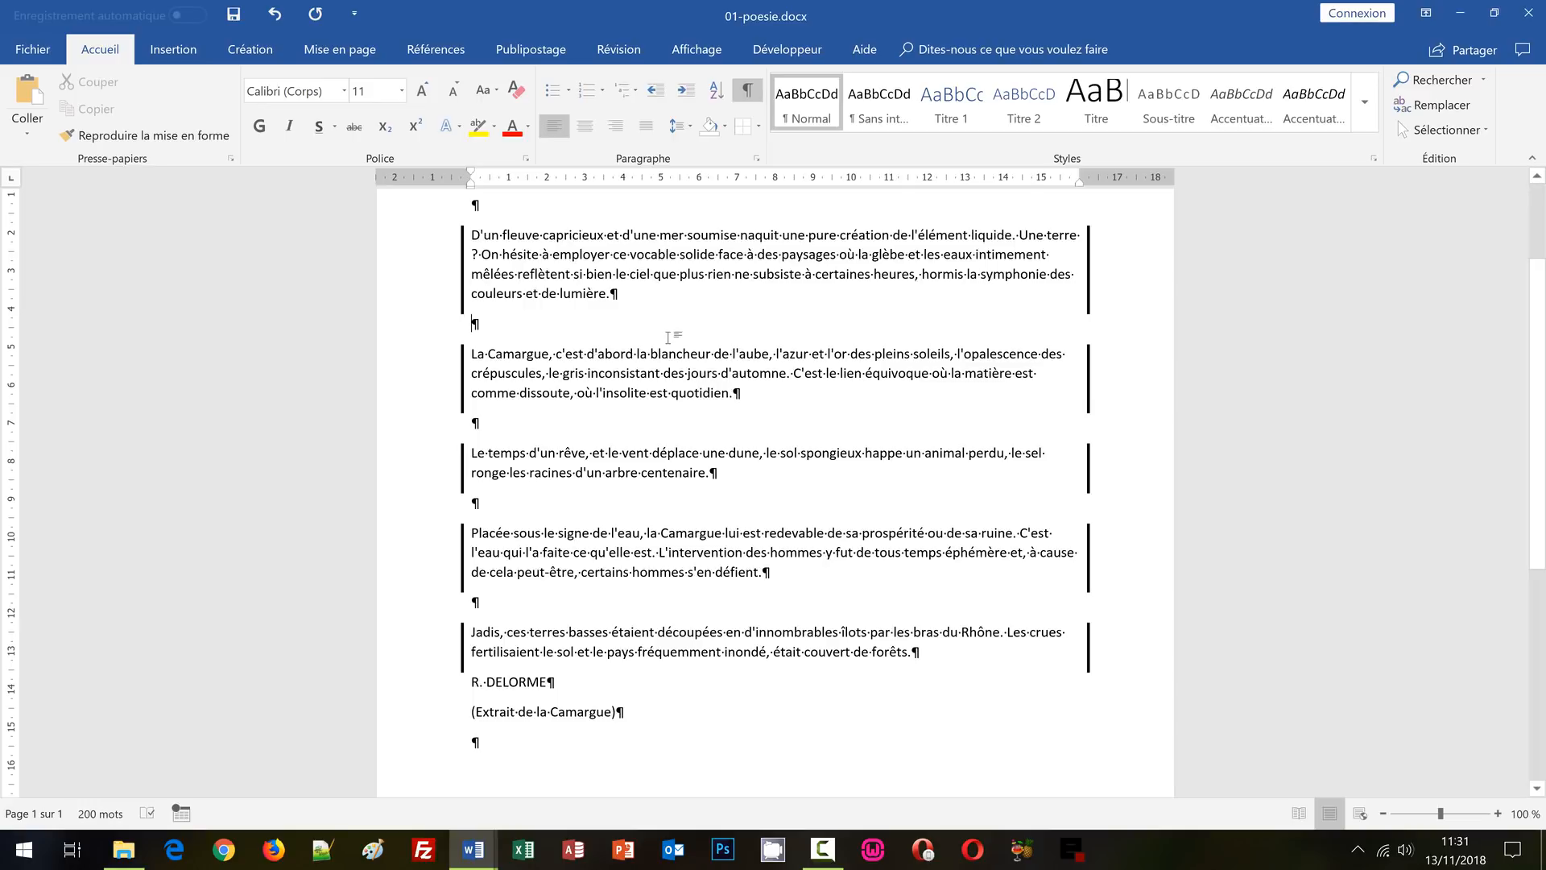
# Review the alignment and indents of the first body paragraph in 01-poesie-arrivee.docx and return to 01-poesie.docx.
pyautogui.moveTo(481, 863)
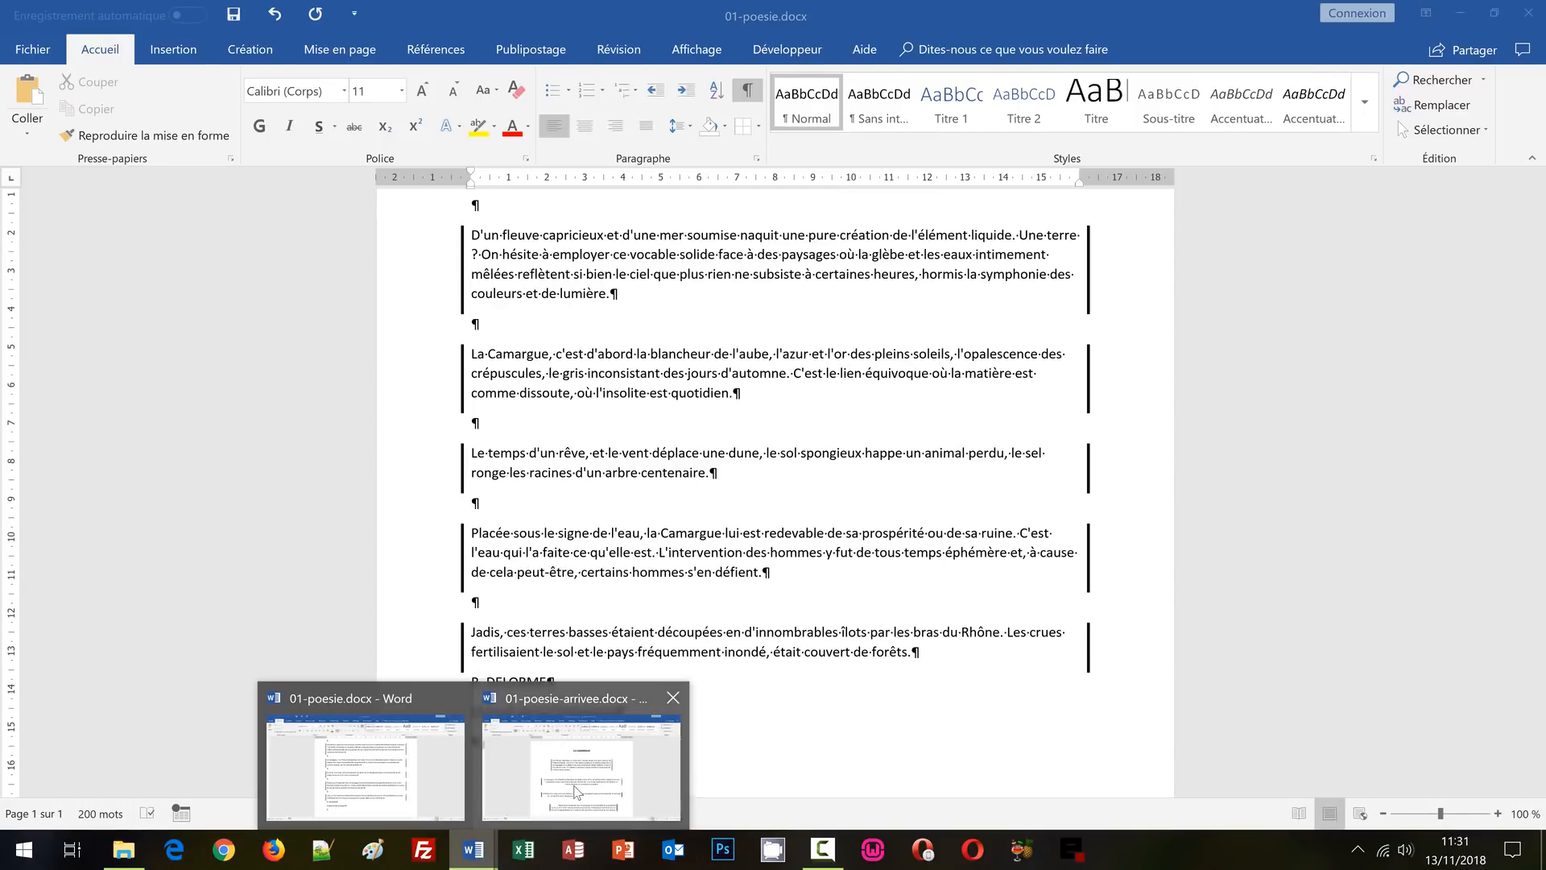
pyautogui.click(580, 770)
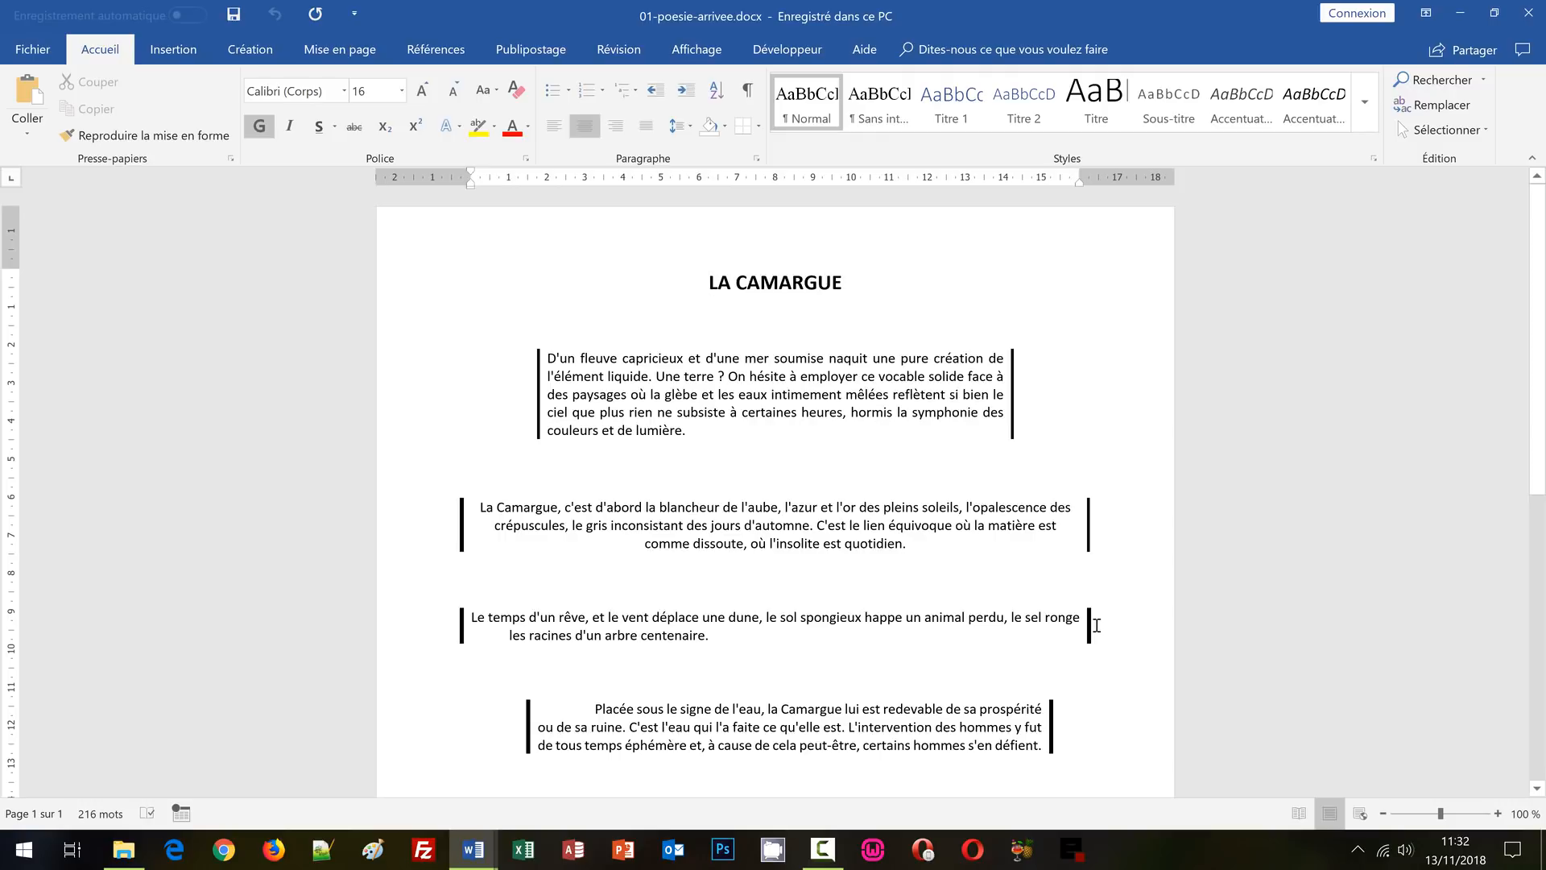
pyautogui.click(746, 399)
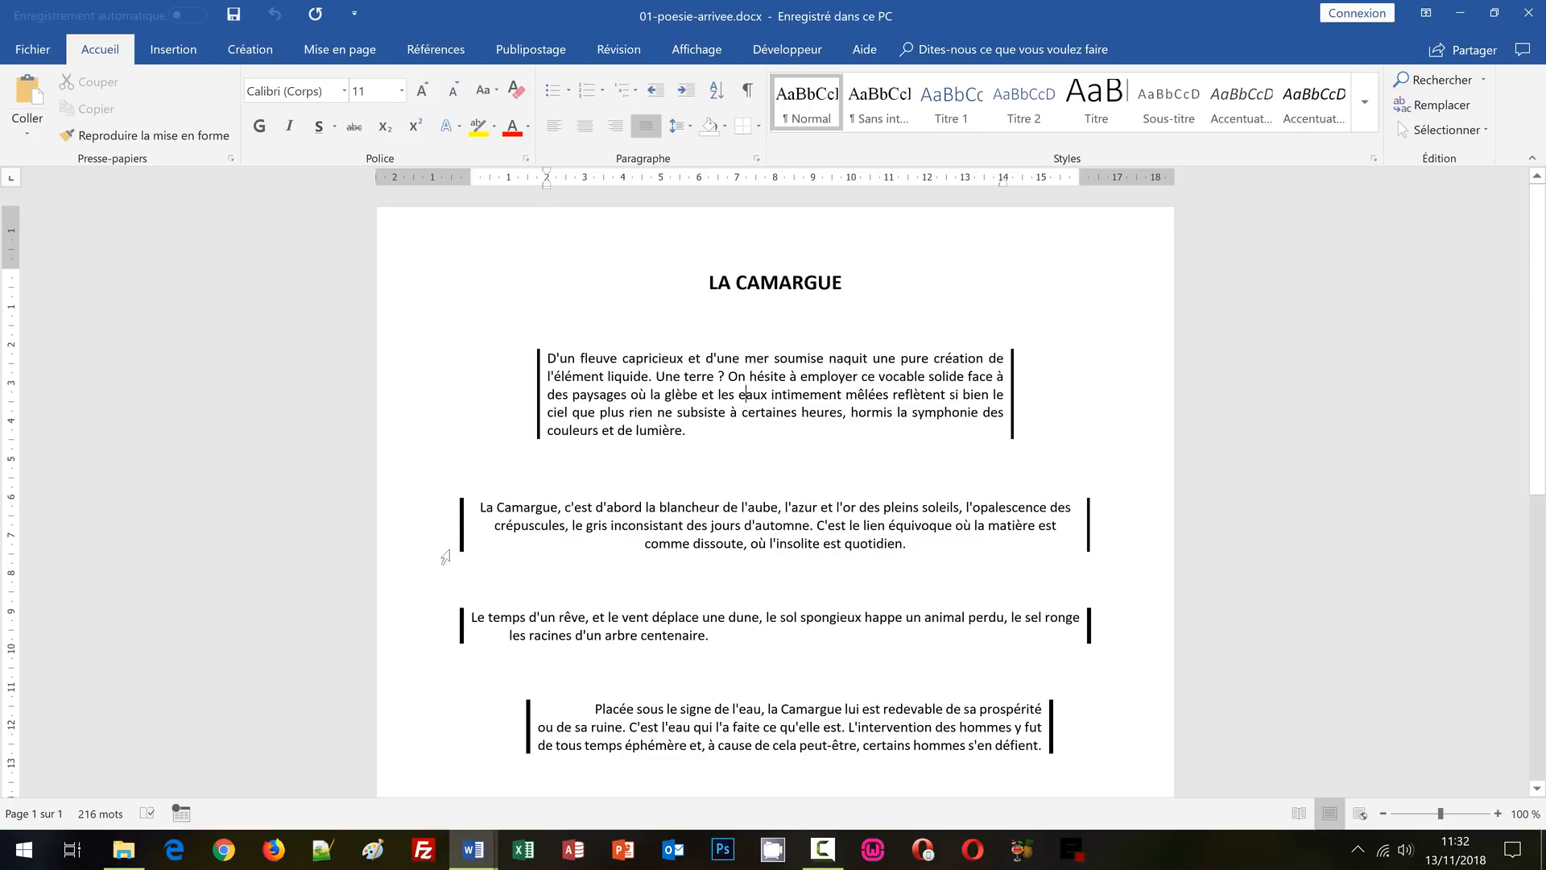
pyautogui.click(465, 852)
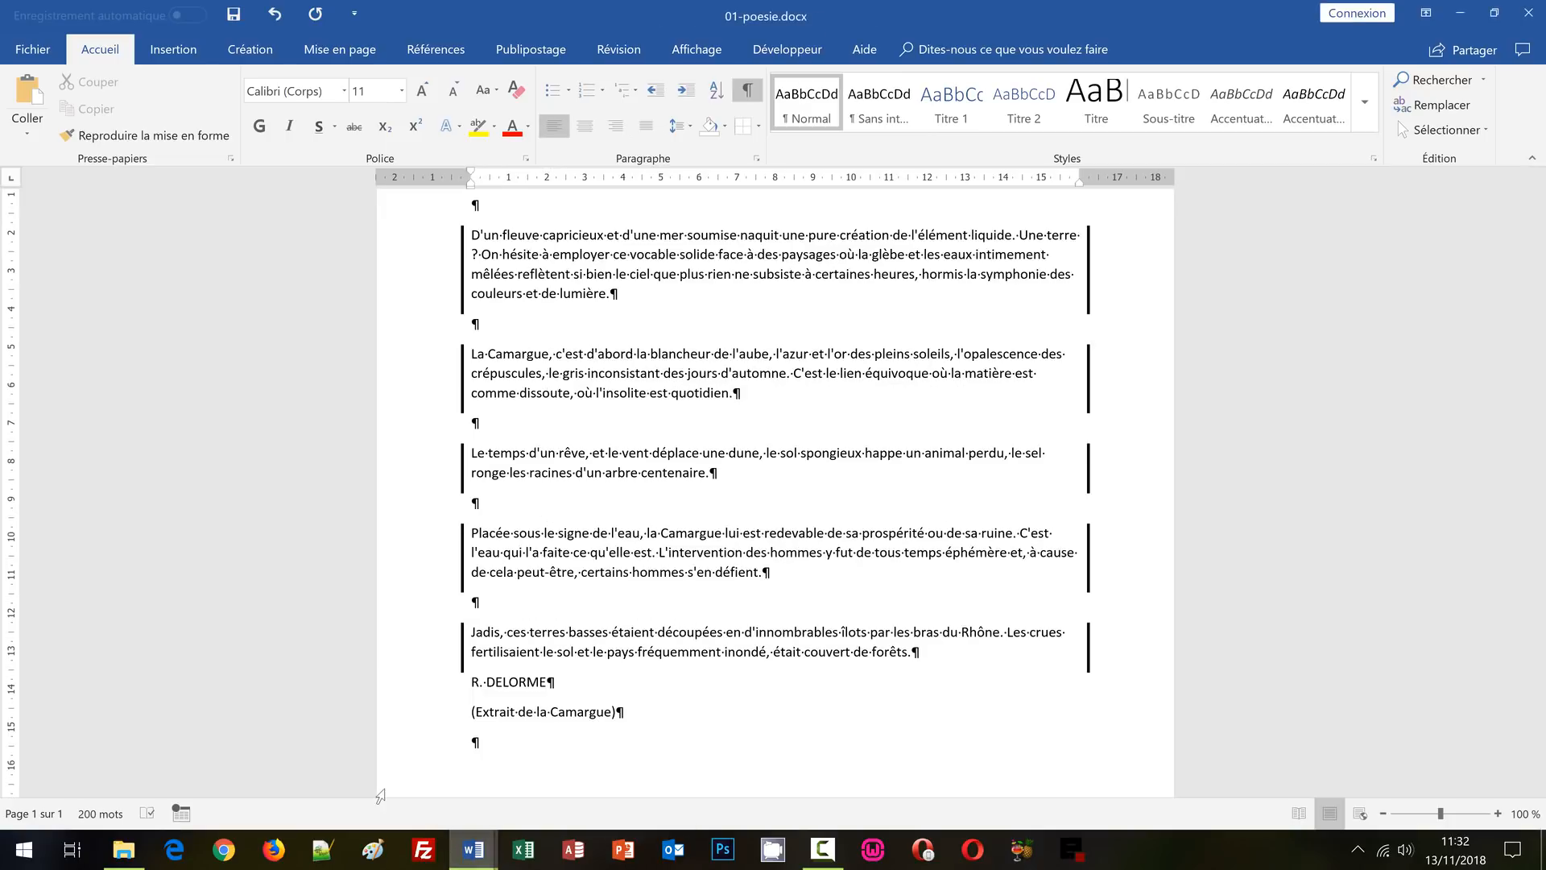
pyautogui.click(406, 793)
# Justify the first body paragraph and indent it 2 cm from the left, with its right indent at the 14 cm mark.
pyautogui.scroll(2, 620, 634)
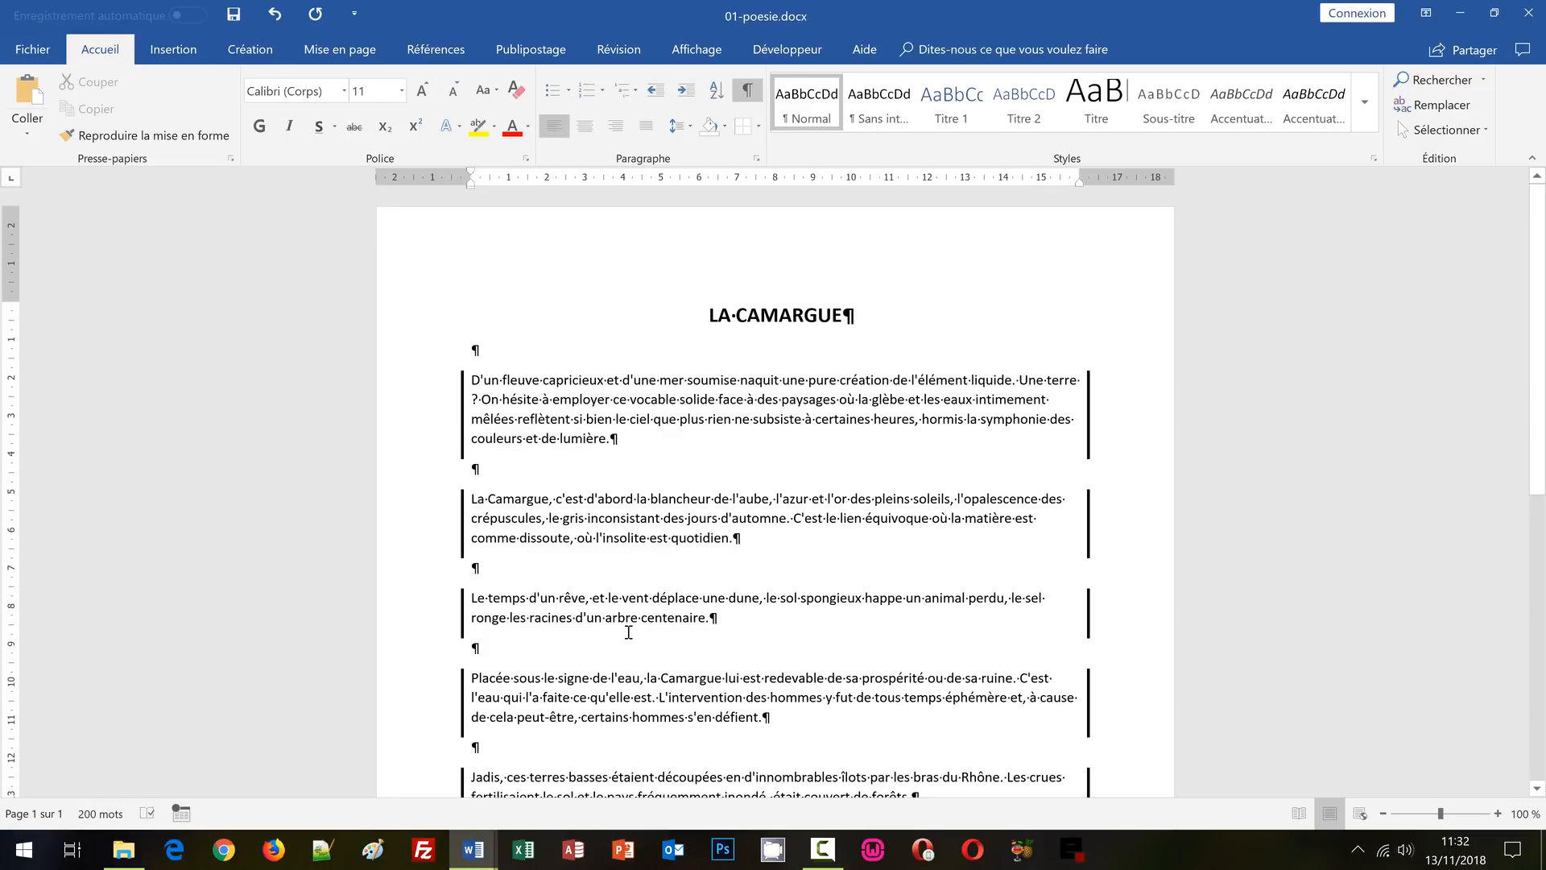
pyautogui.doubleClick(423, 409)
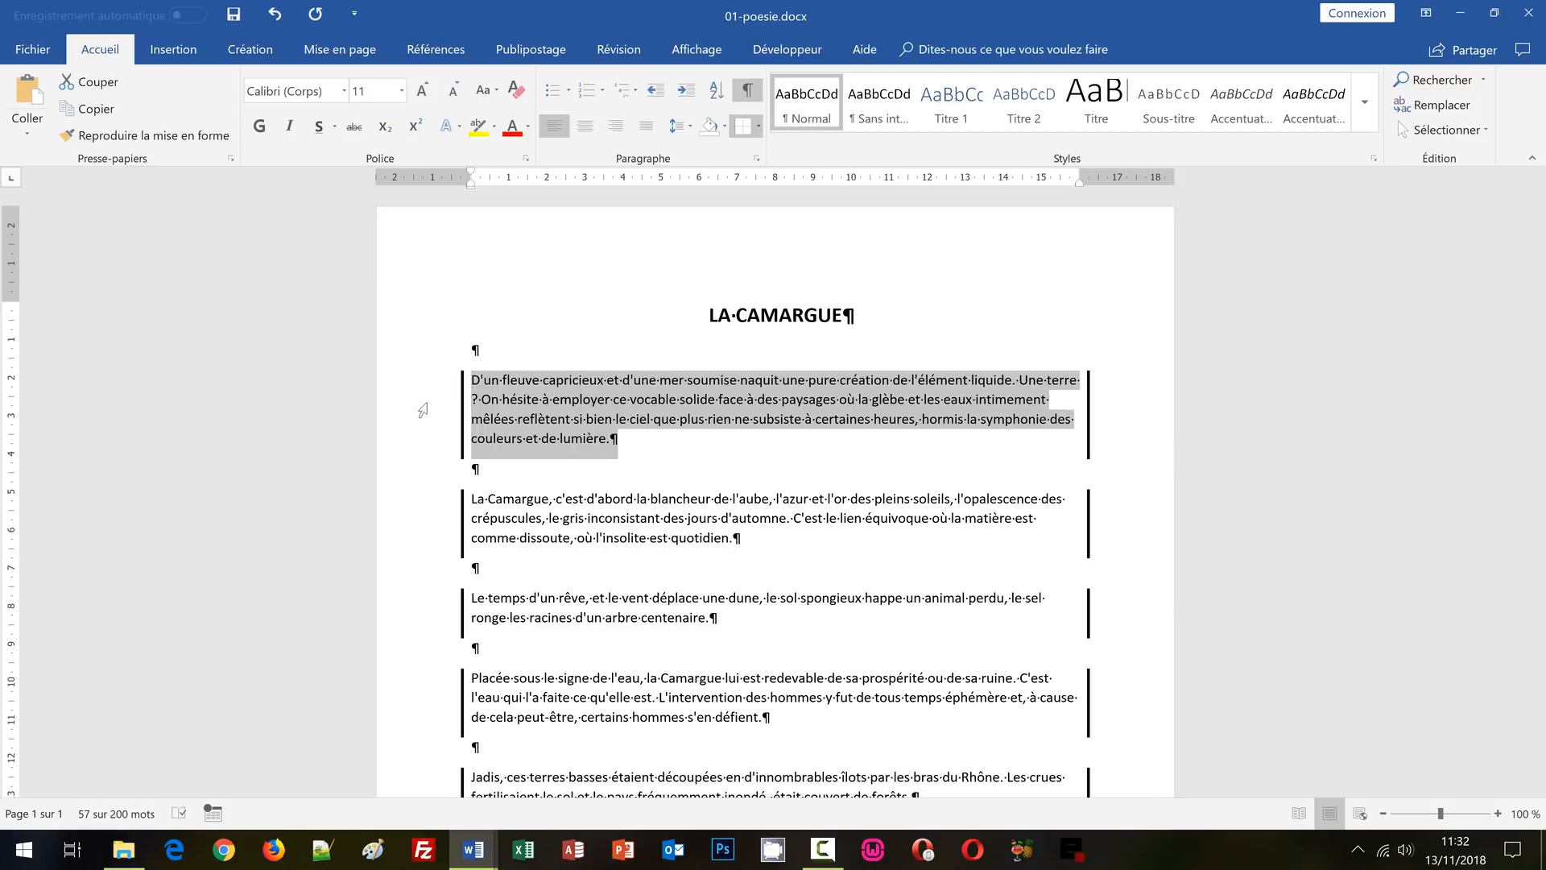
pyautogui.hotkey('ctrl', 'j')
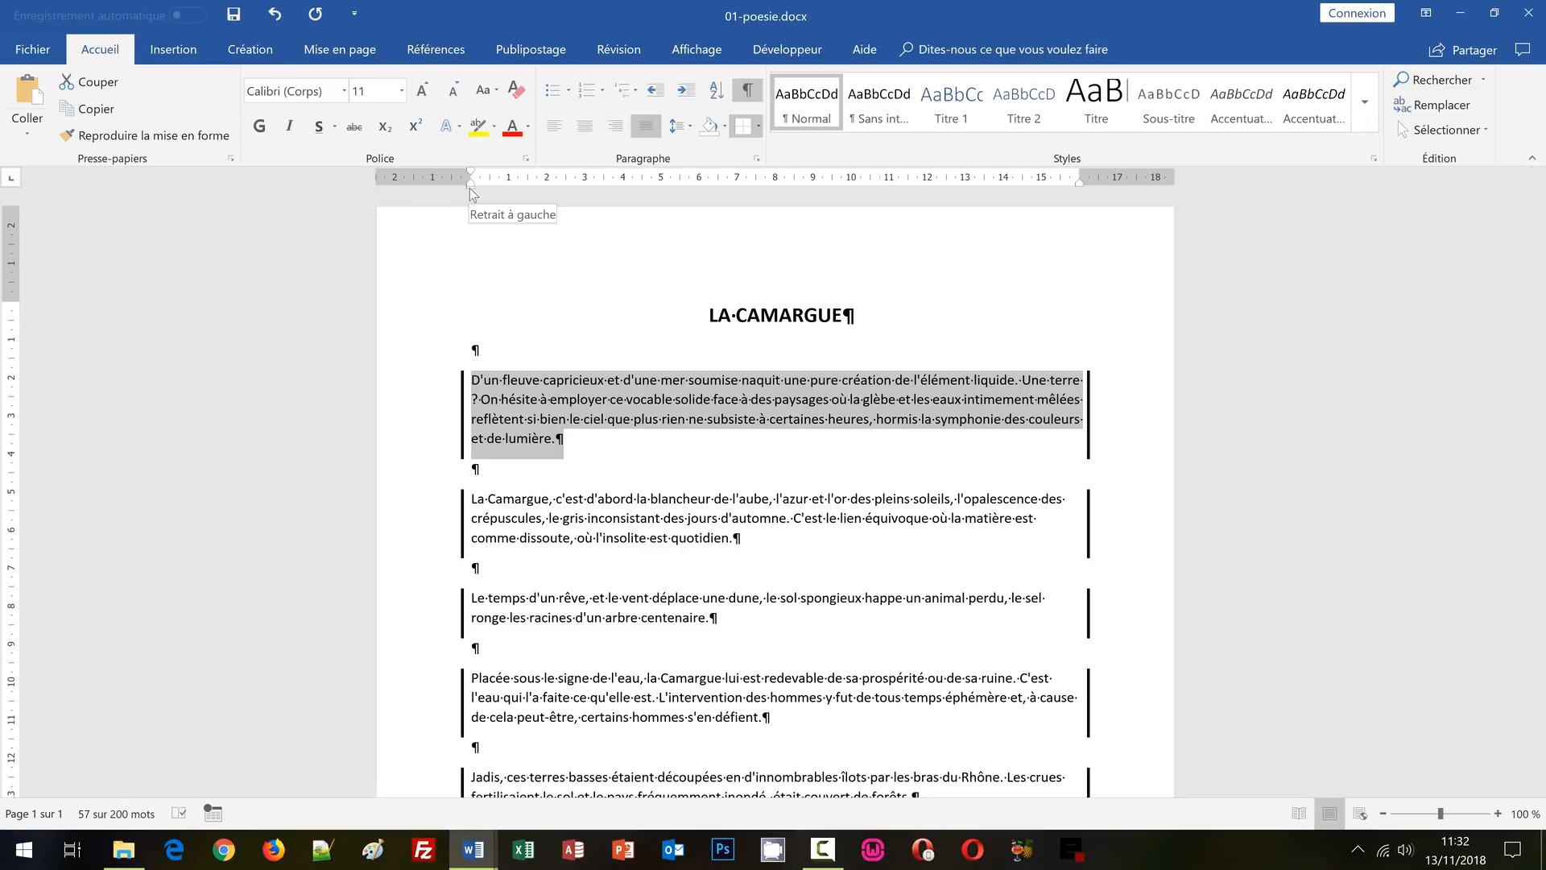
pyautogui.moveTo(470, 186); pyautogui.dragTo(546, 191)
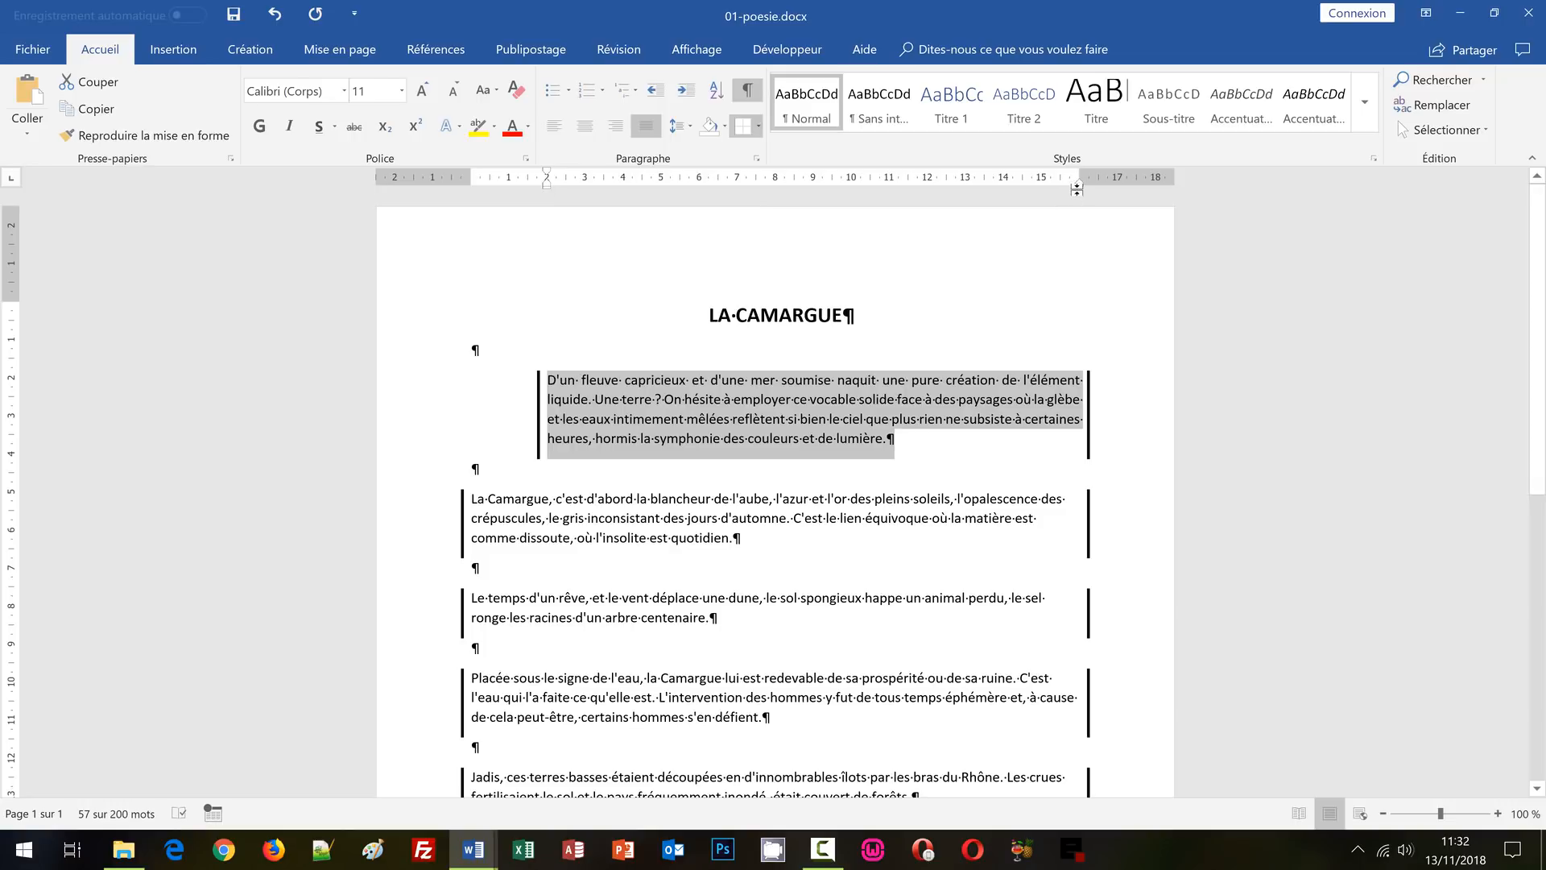
pyautogui.moveTo(1079, 183); pyautogui.dragTo(1007, 186)
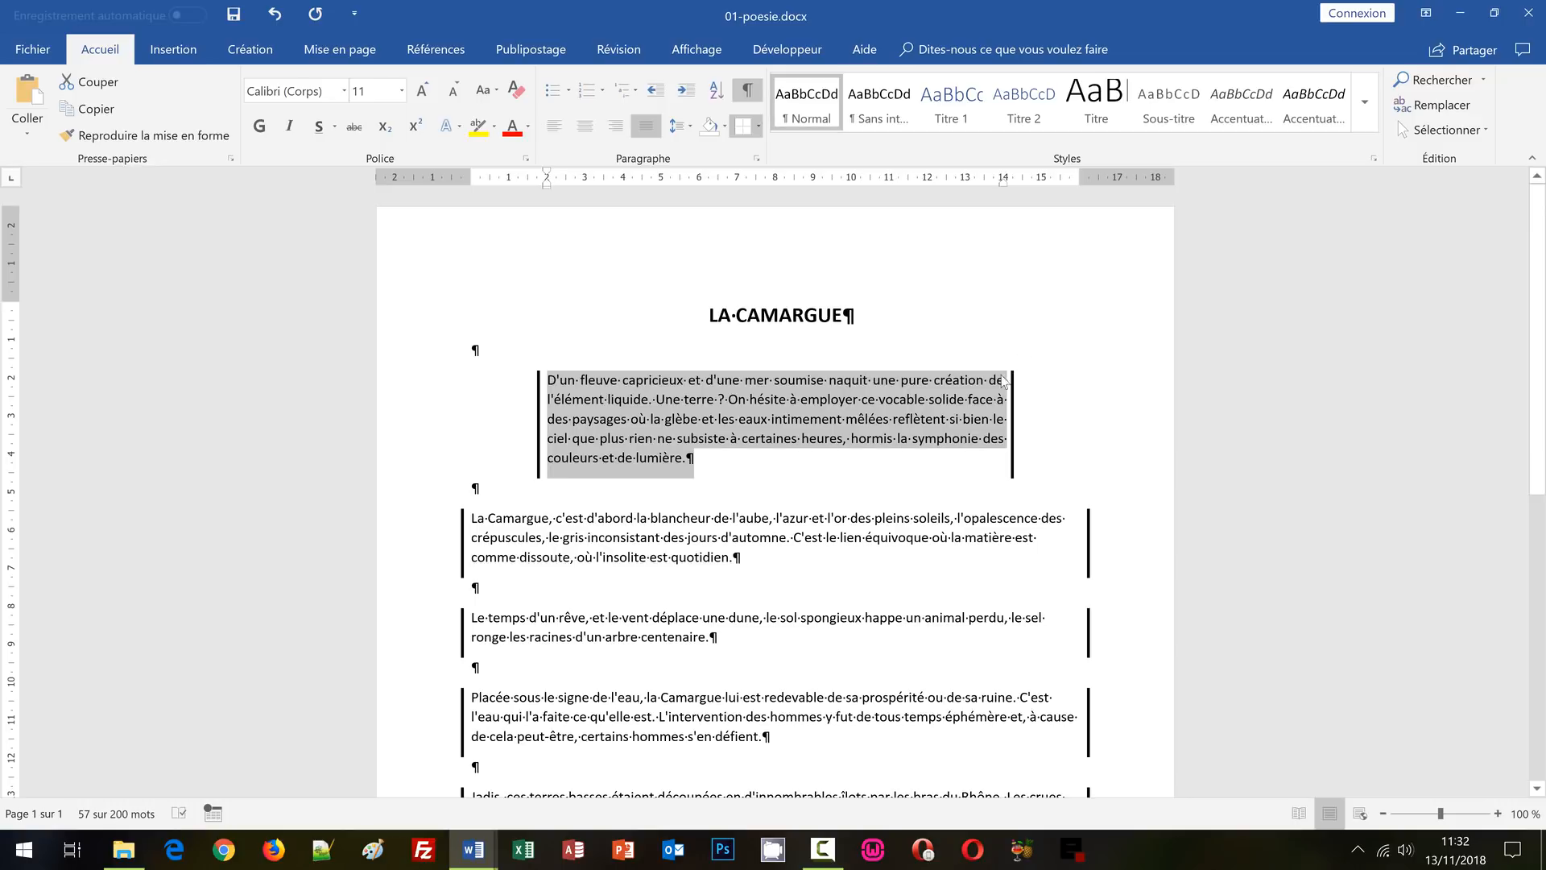
pyautogui.click(802, 401)
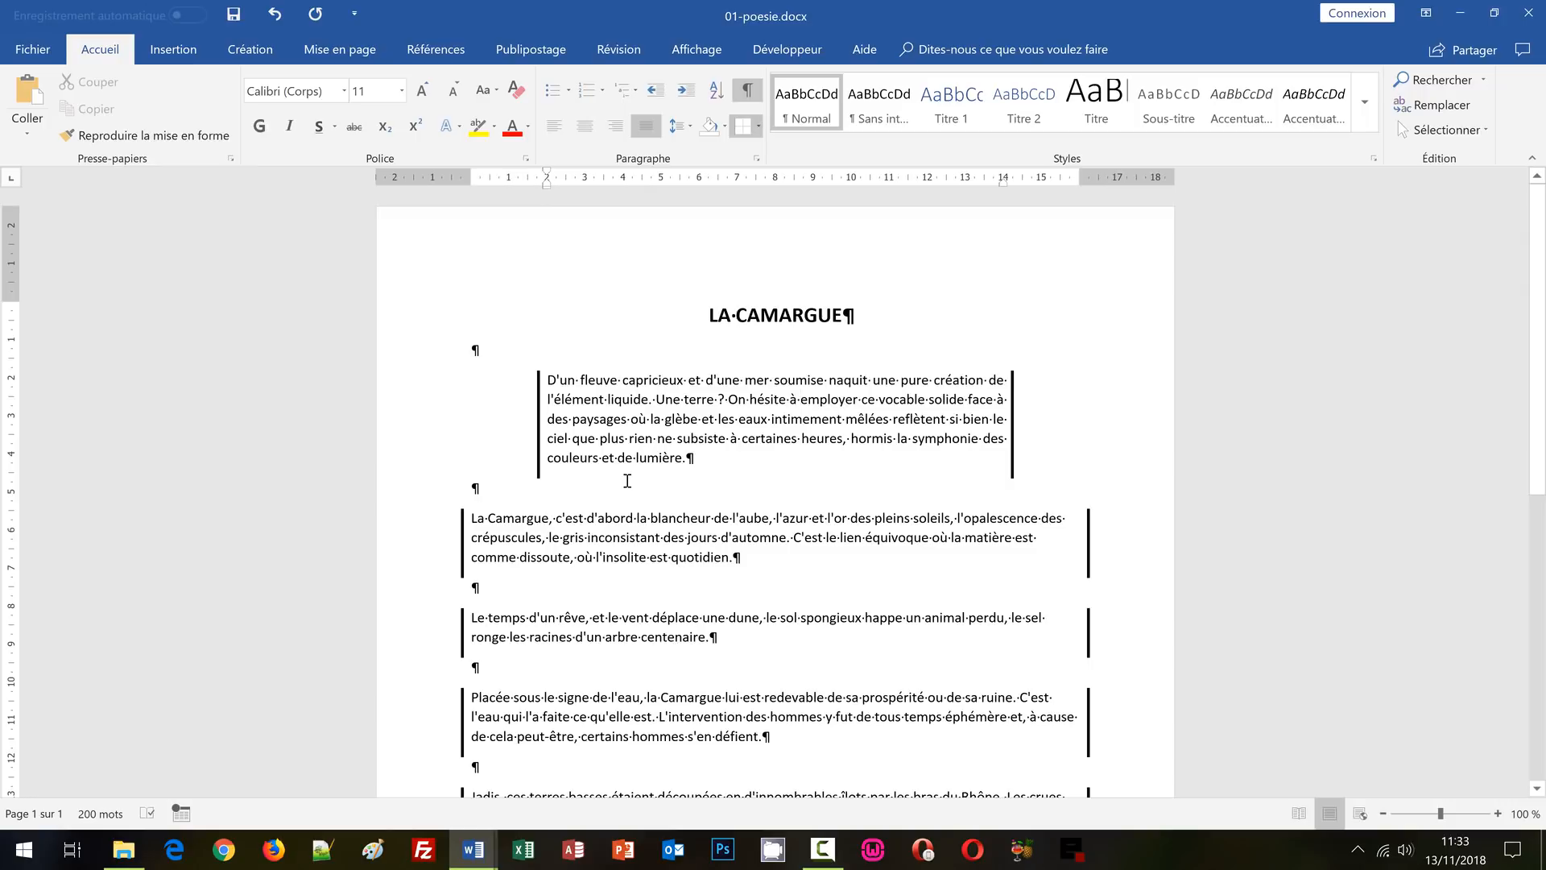
# Centre the second body paragraph and set its left border to 3 pt.
pyautogui.doubleClick(427, 543)
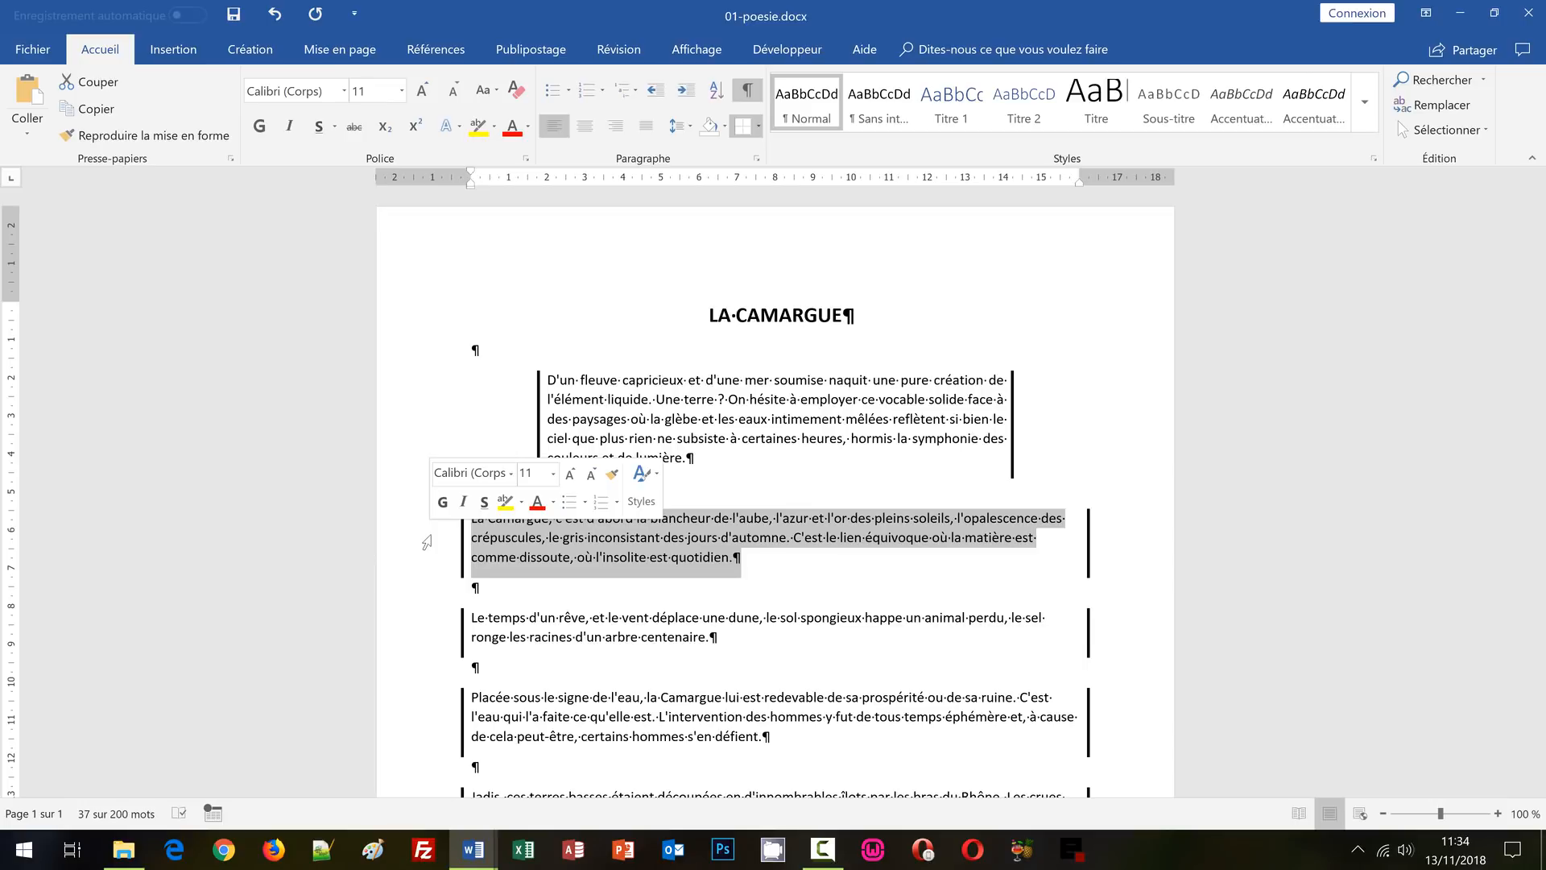
pyautogui.hotkey('ctrl', 'e')
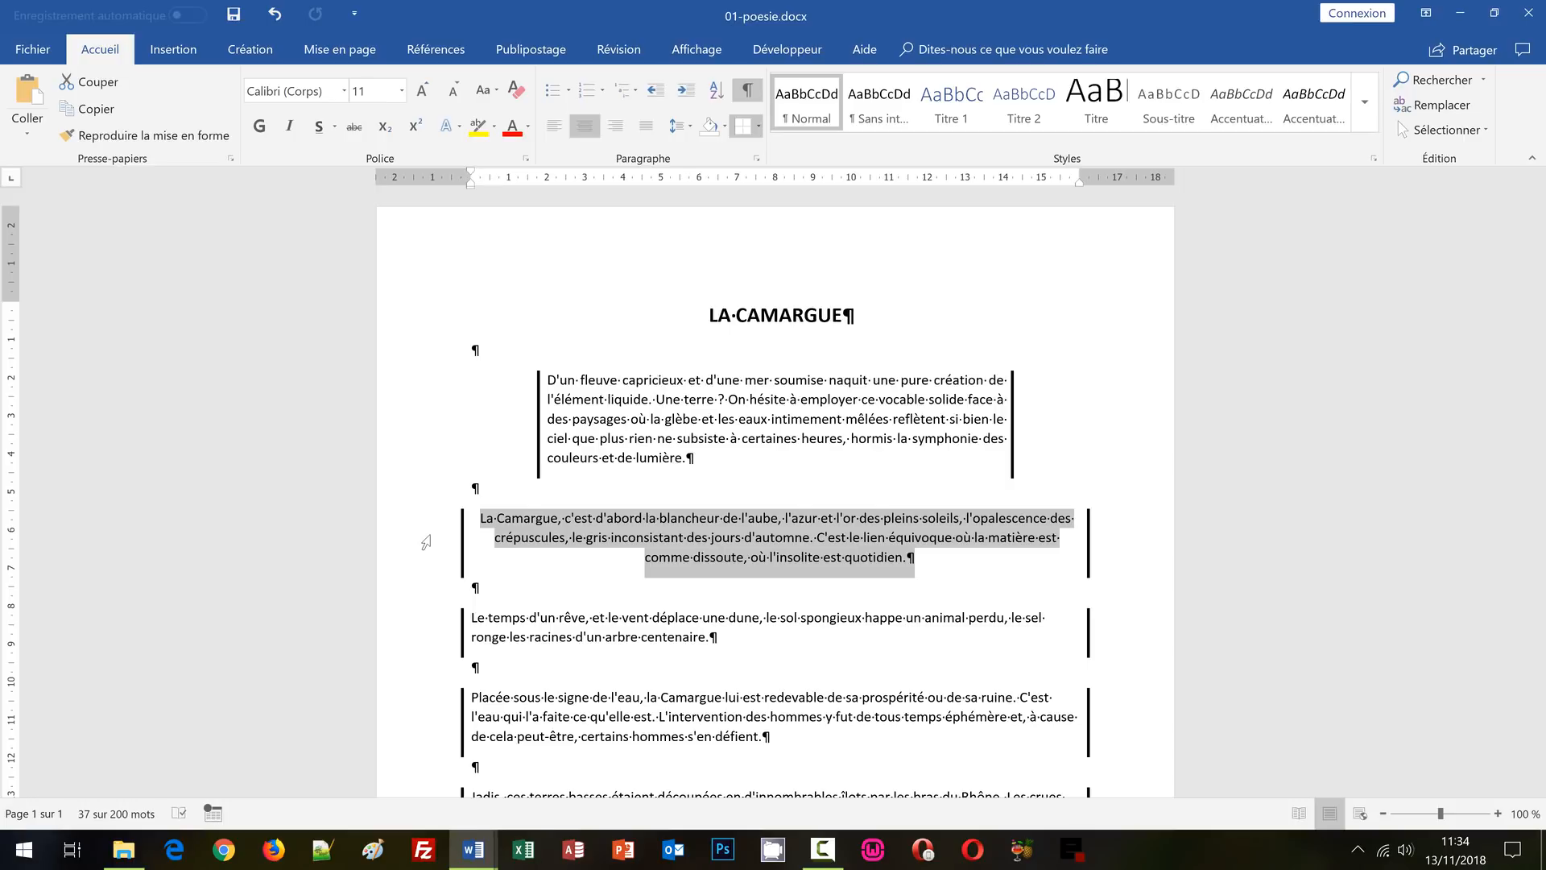
pyautogui.click(759, 126)
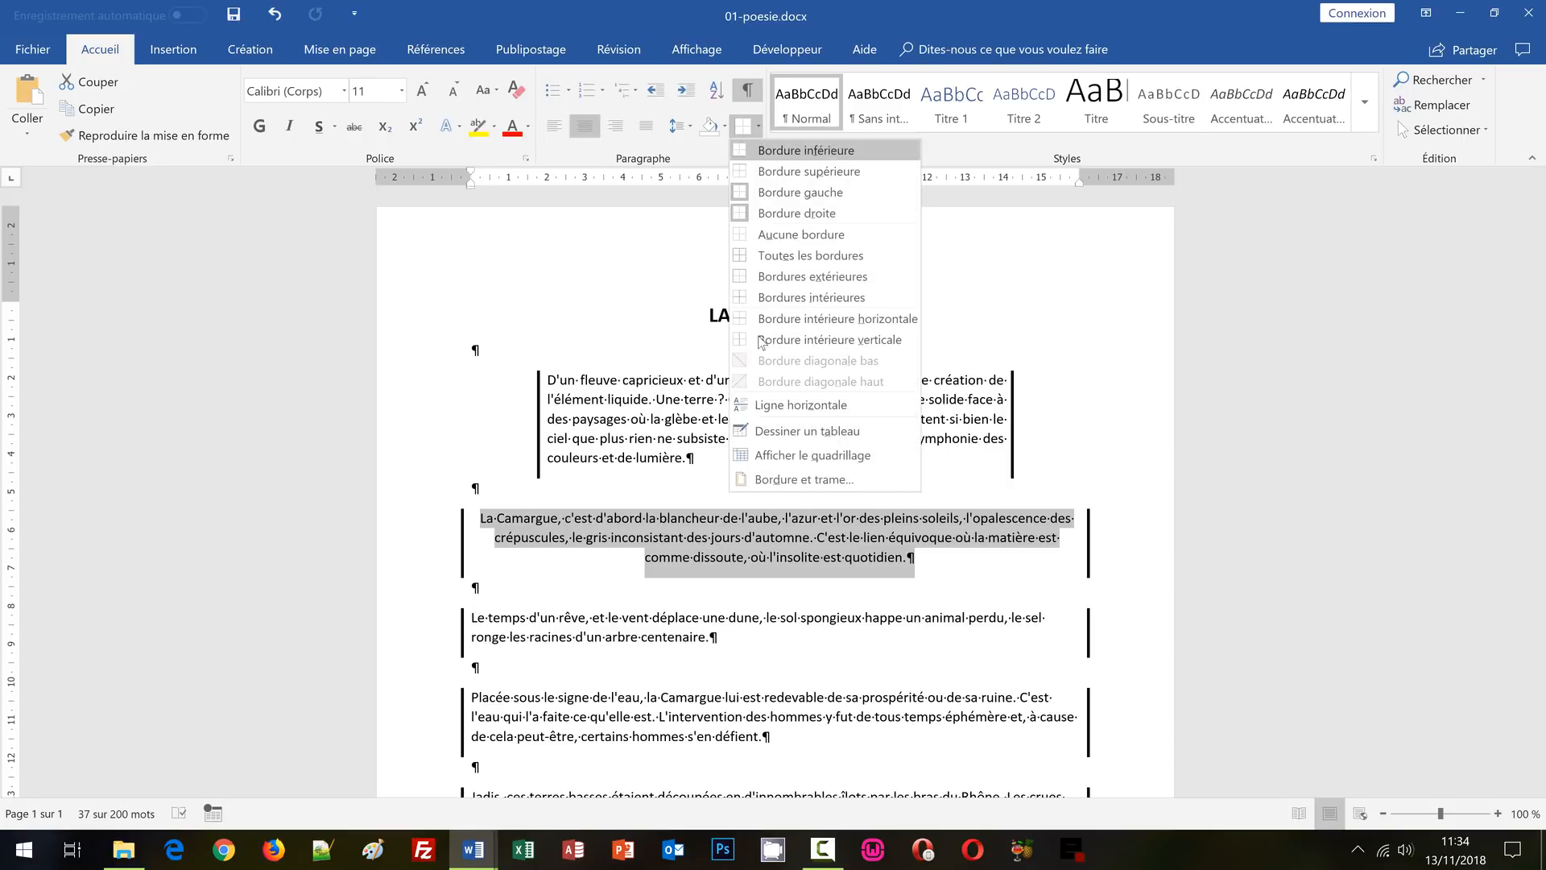
pyautogui.click(782, 476)
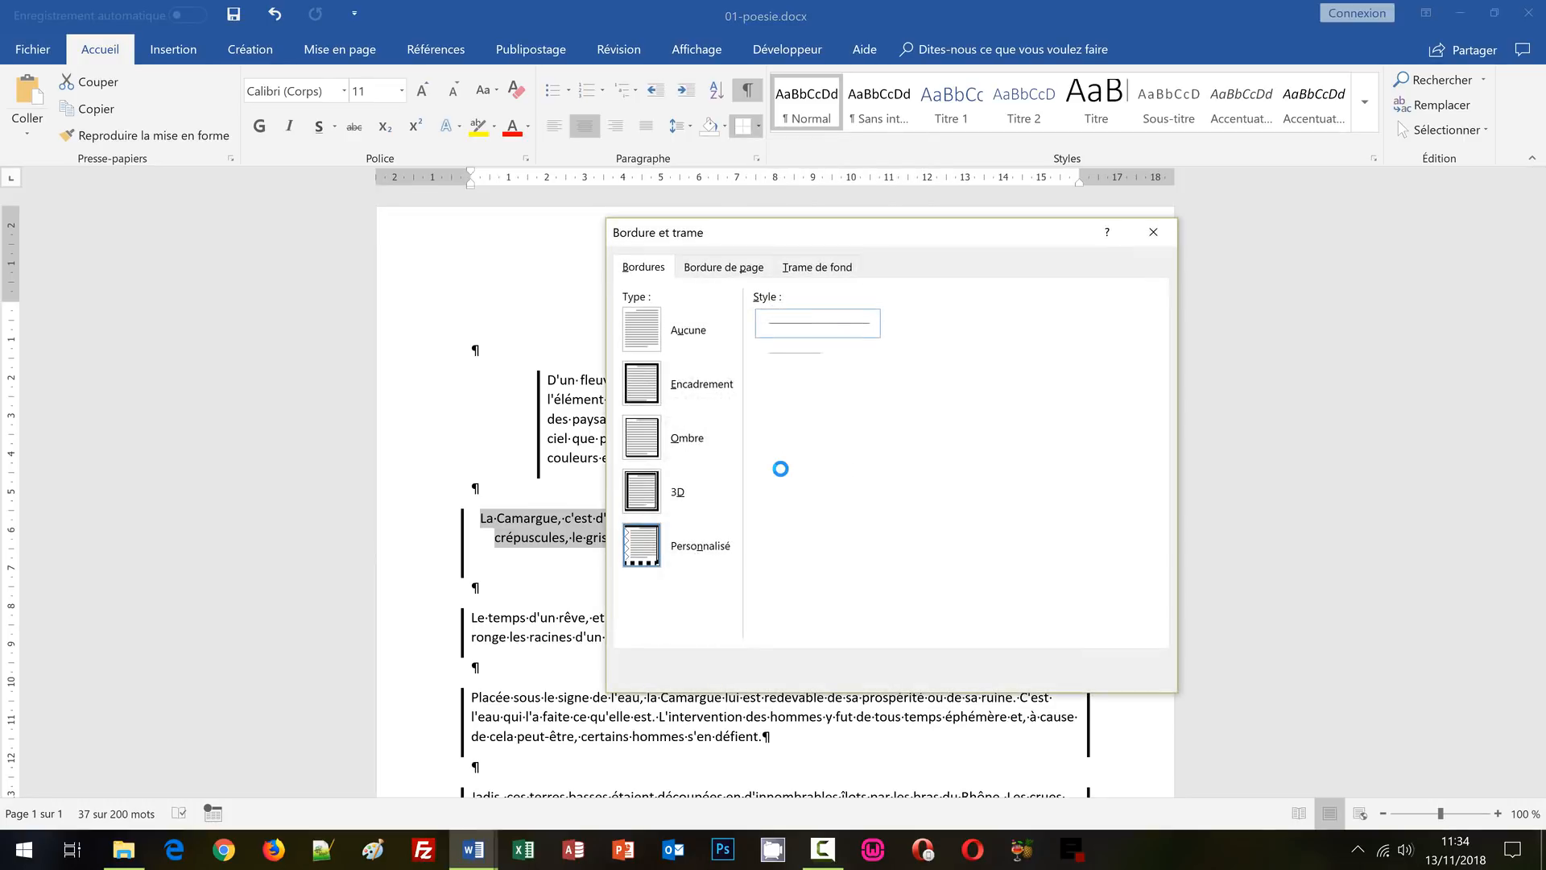
pyautogui.moveTo(812, 229); pyautogui.dragTo(786, 217)
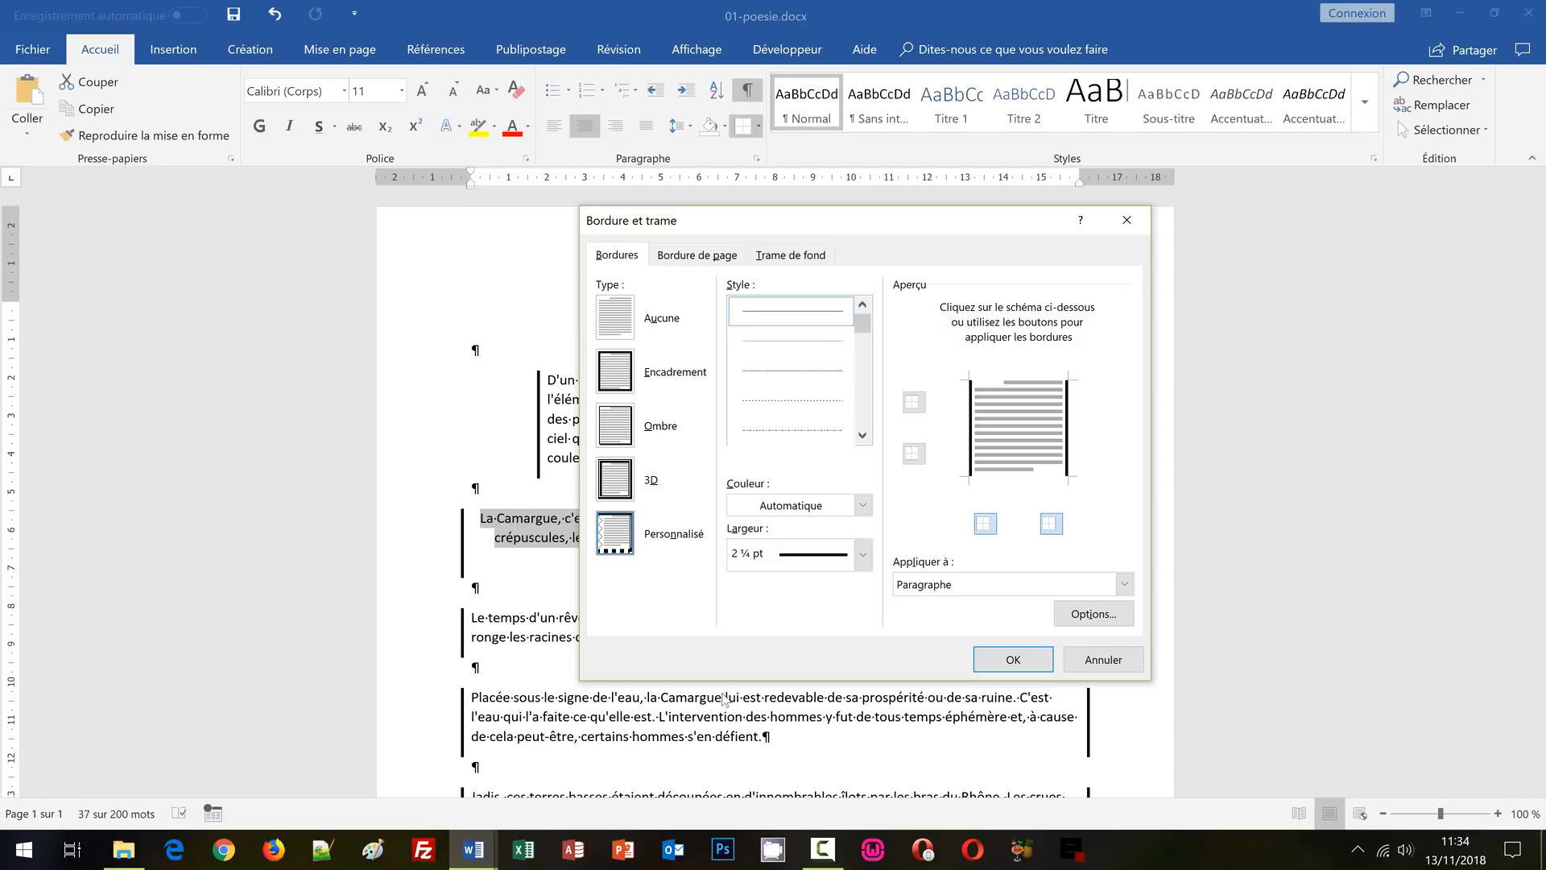
pyautogui.click(862, 555)
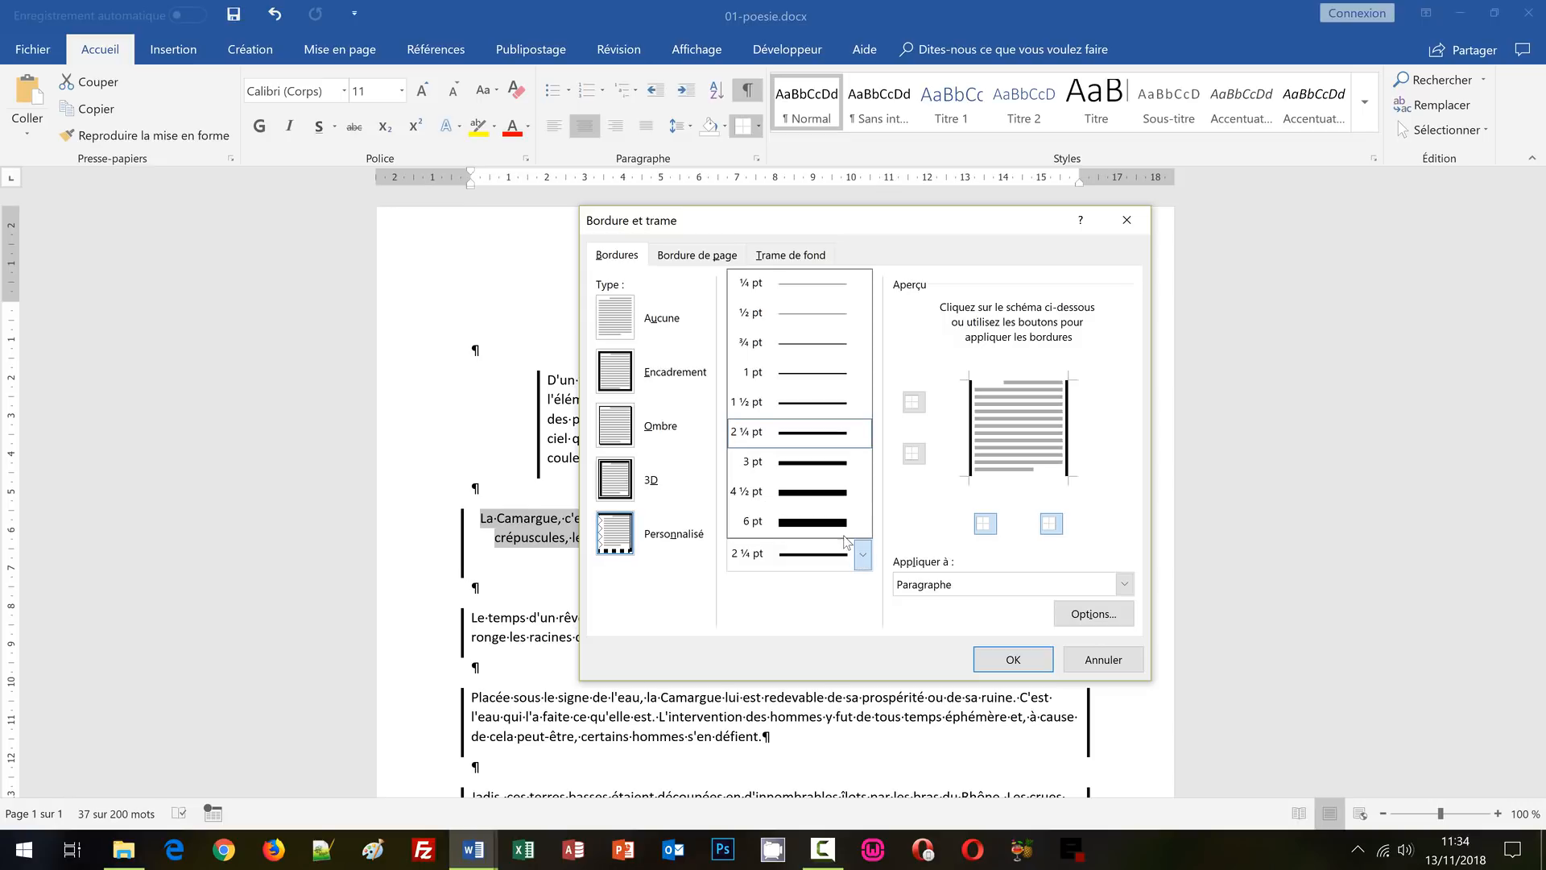
pyautogui.click(805, 462)
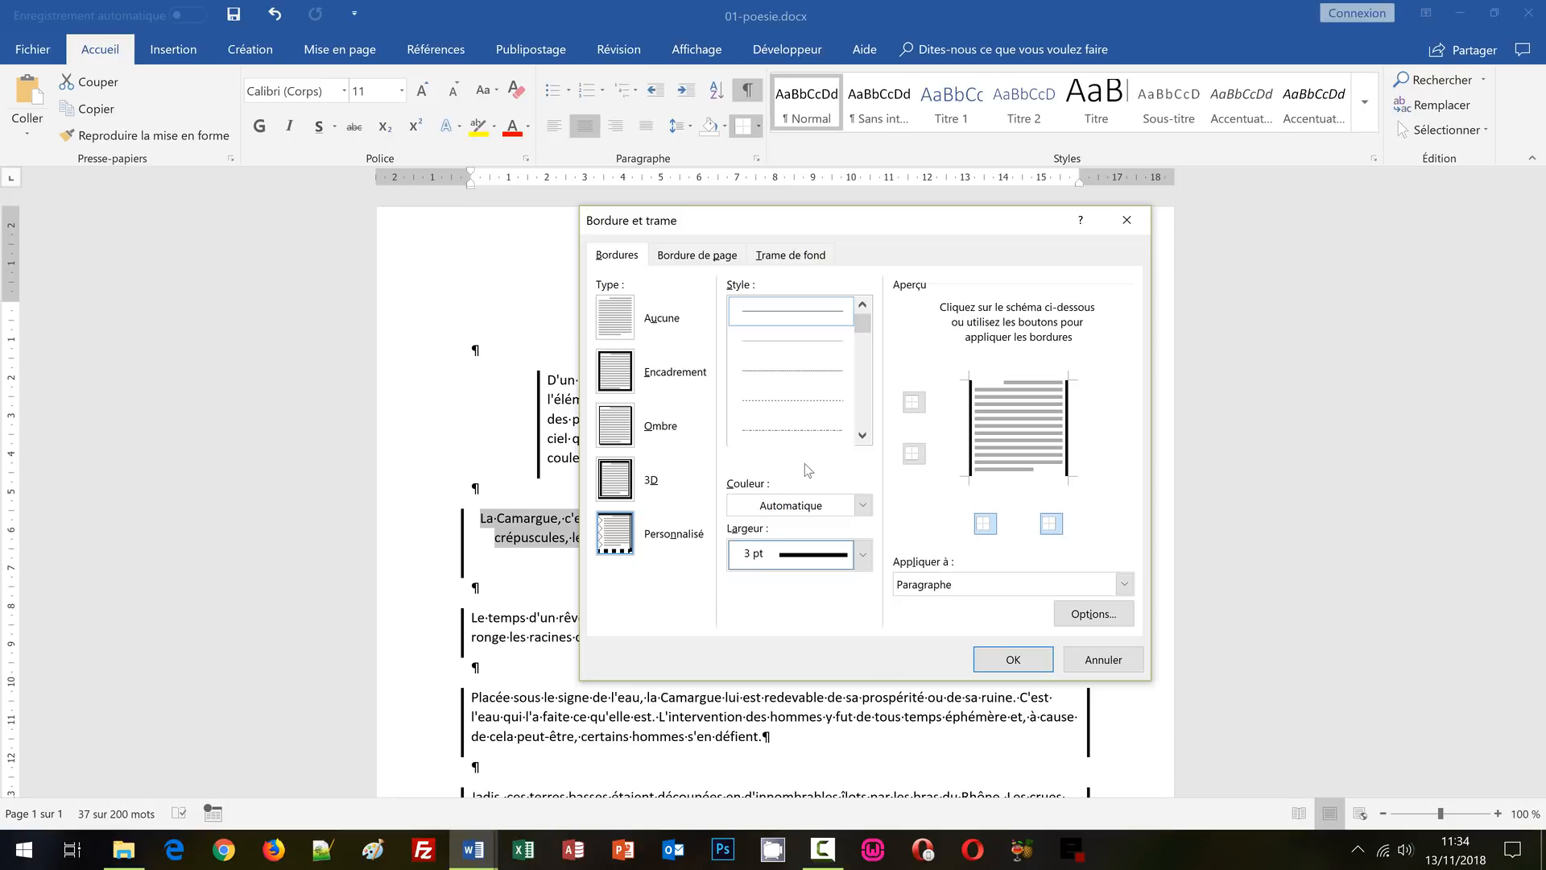
pyautogui.click(973, 446)
pyautogui.click(1003, 656)
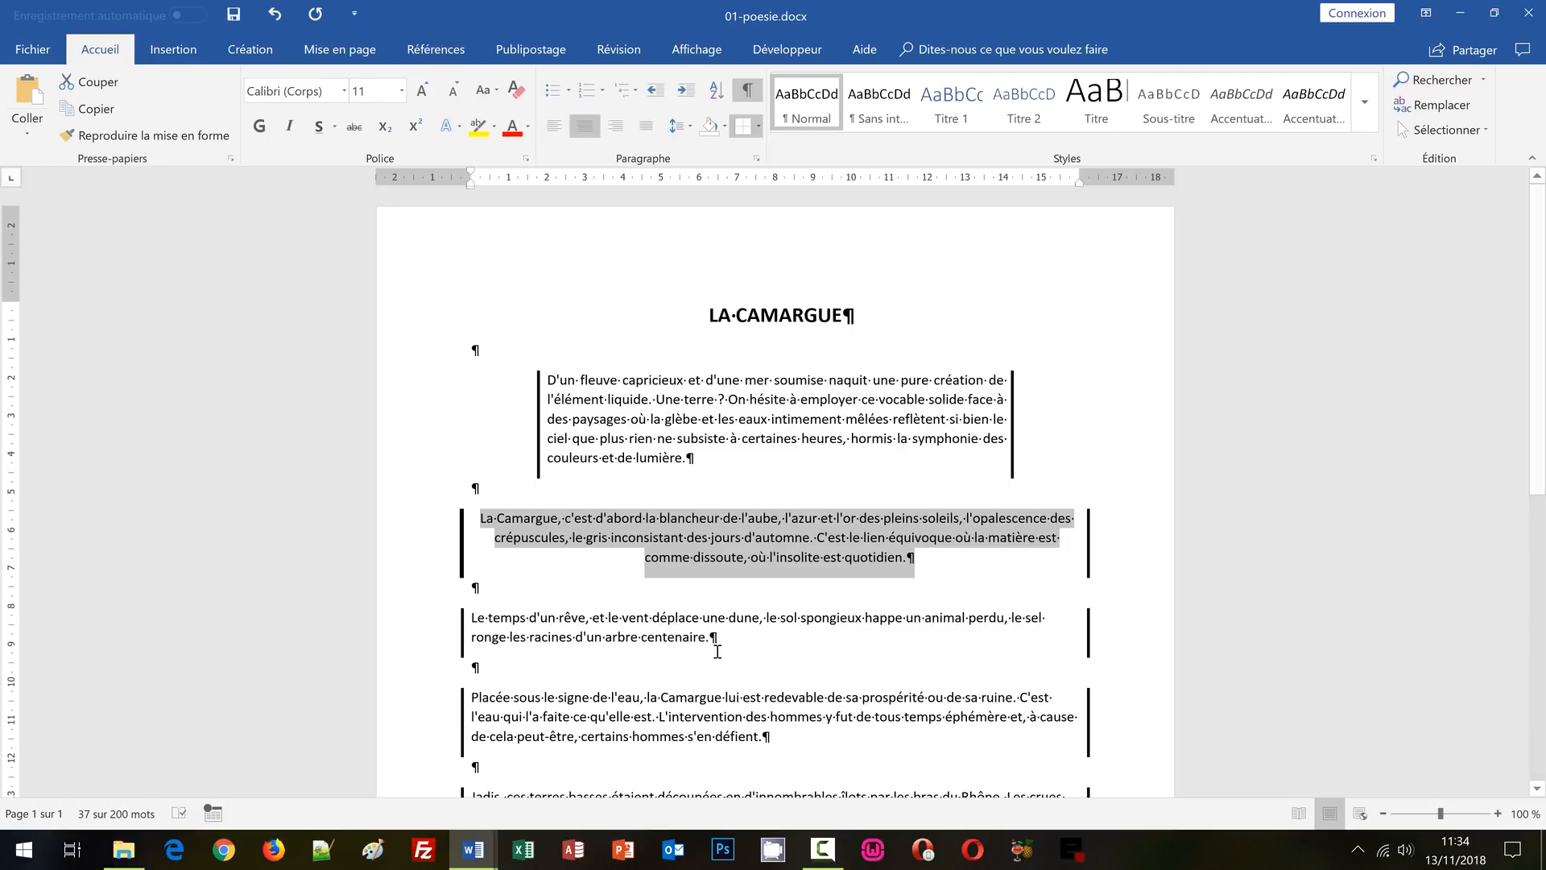
# Examine the borders, alignment and indents of the body paragraphs in 01-poesie-arrivee.docx, especially the third, and return to 01-poesie.docx.
pyautogui.moveTo(473, 849)
pyautogui.click(548, 793)
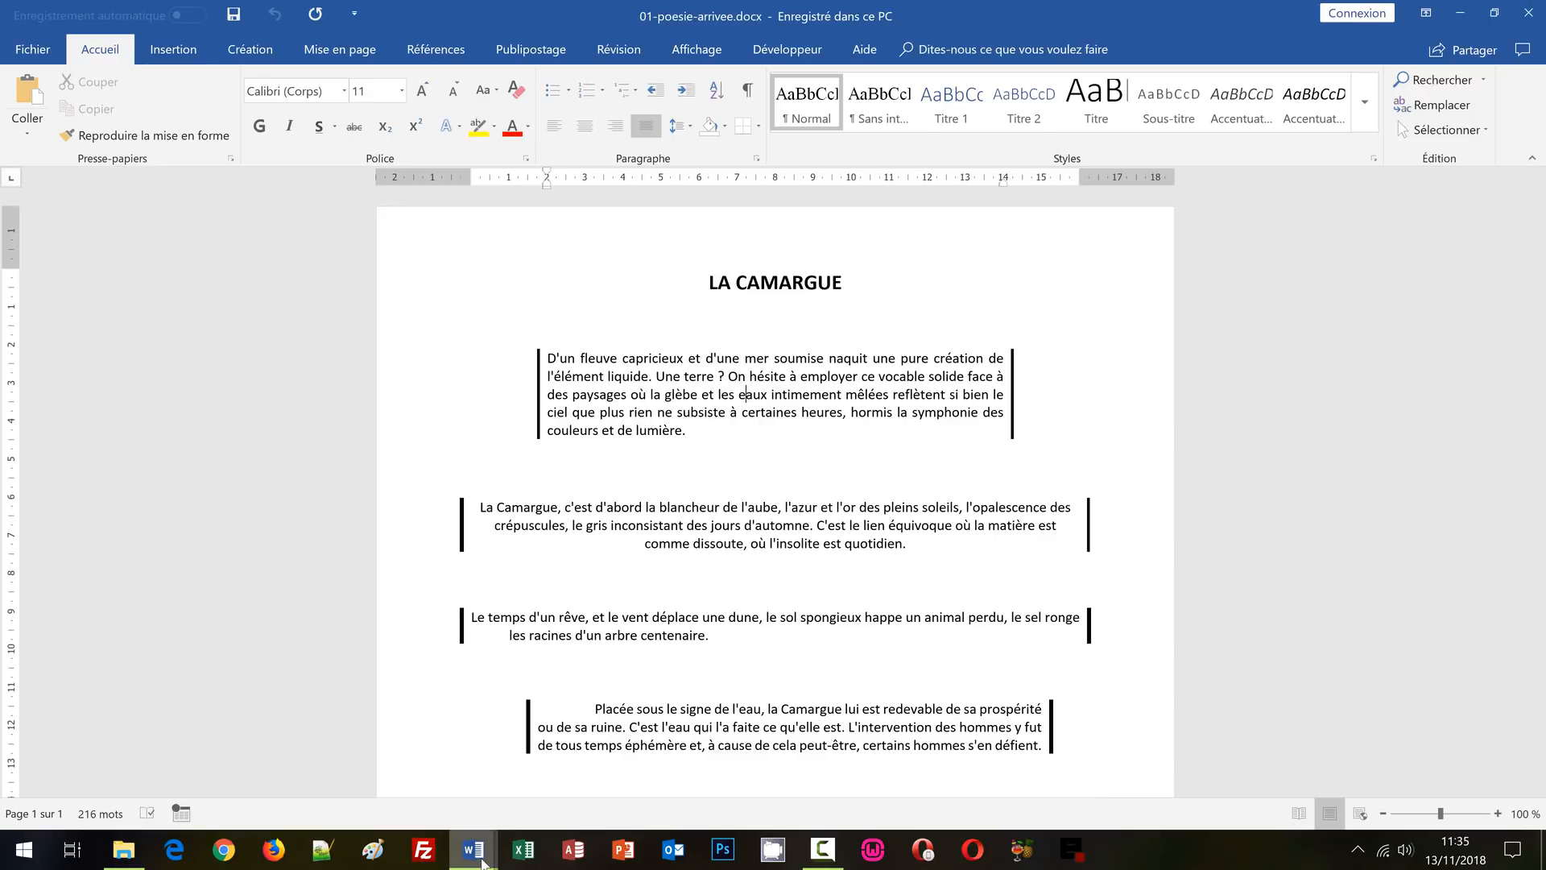
pyautogui.moveTo(483, 862)
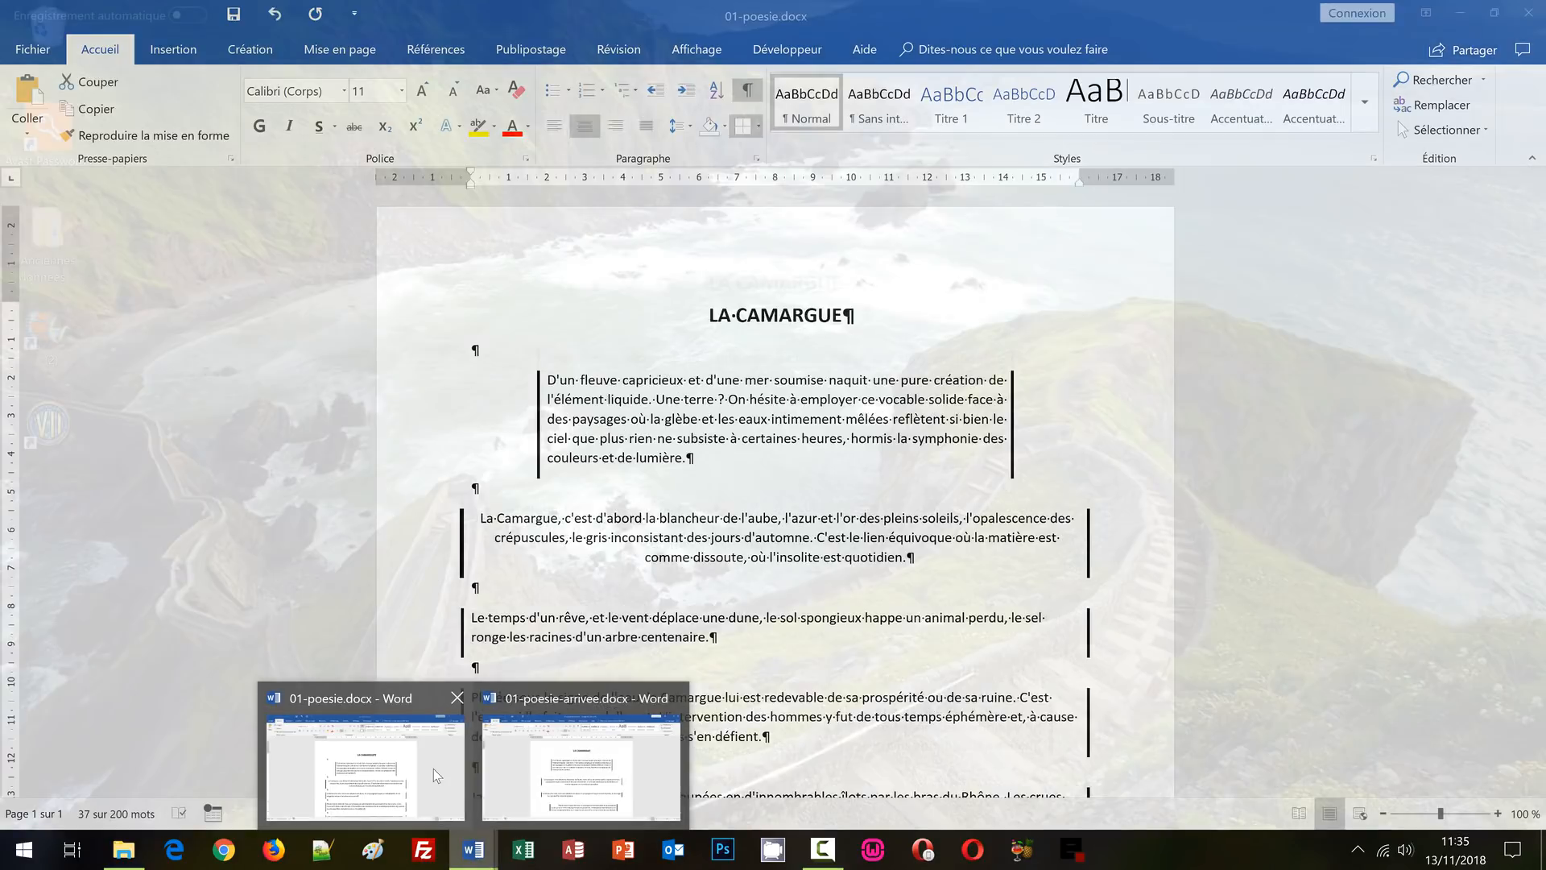
pyautogui.click(433, 768)
pyautogui.tripleClick(591, 553)
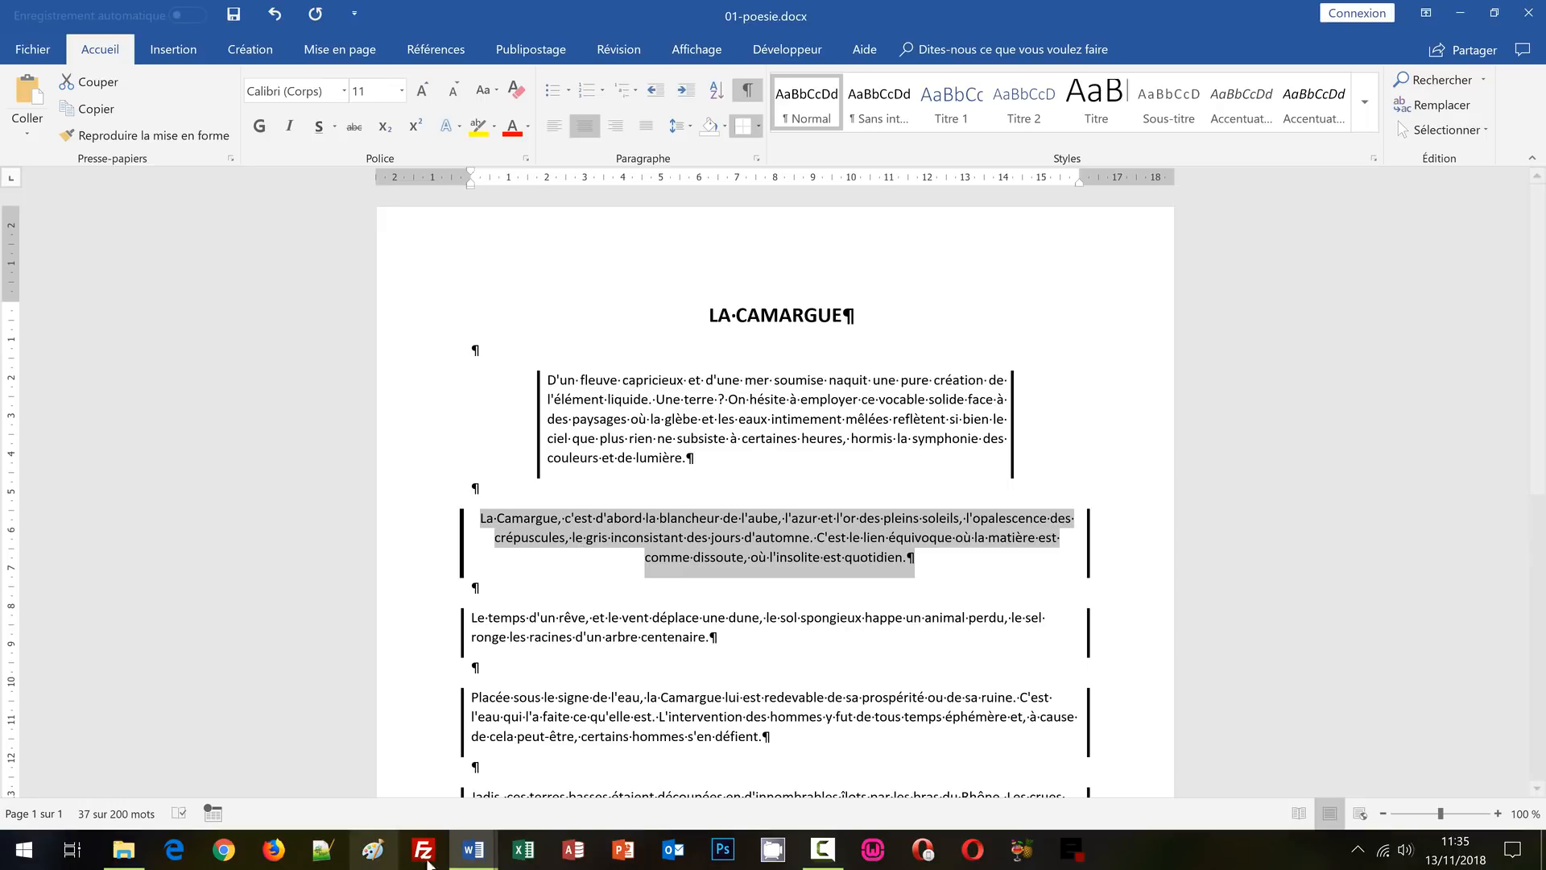
pyautogui.click(473, 850)
pyautogui.click(568, 786)
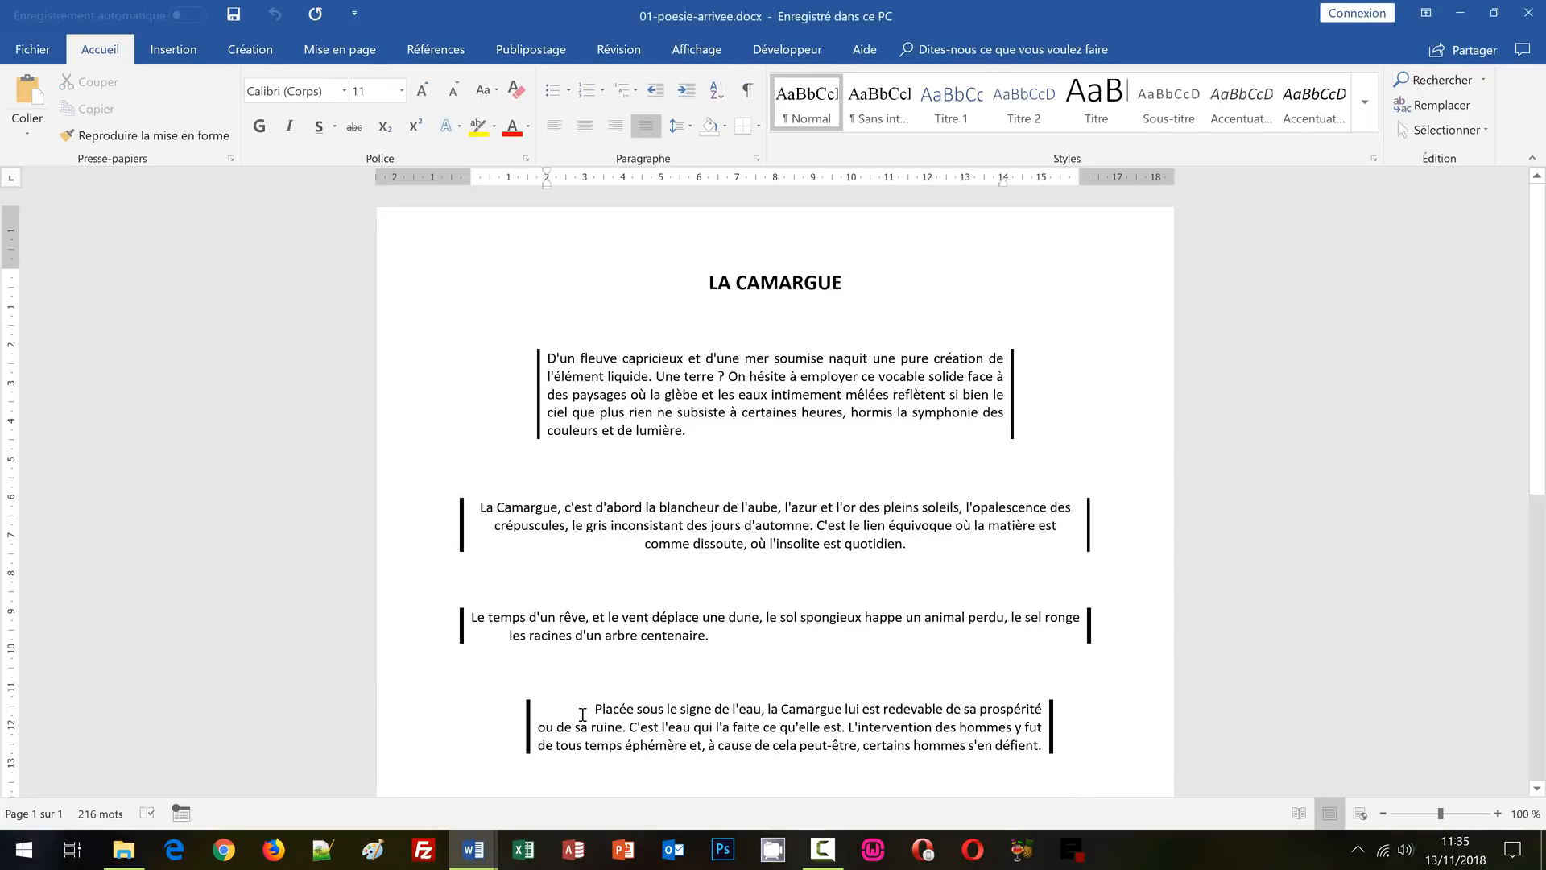
pyautogui.scroll(-3, 604, 699)
pyautogui.scroll(-1, 604, 699)
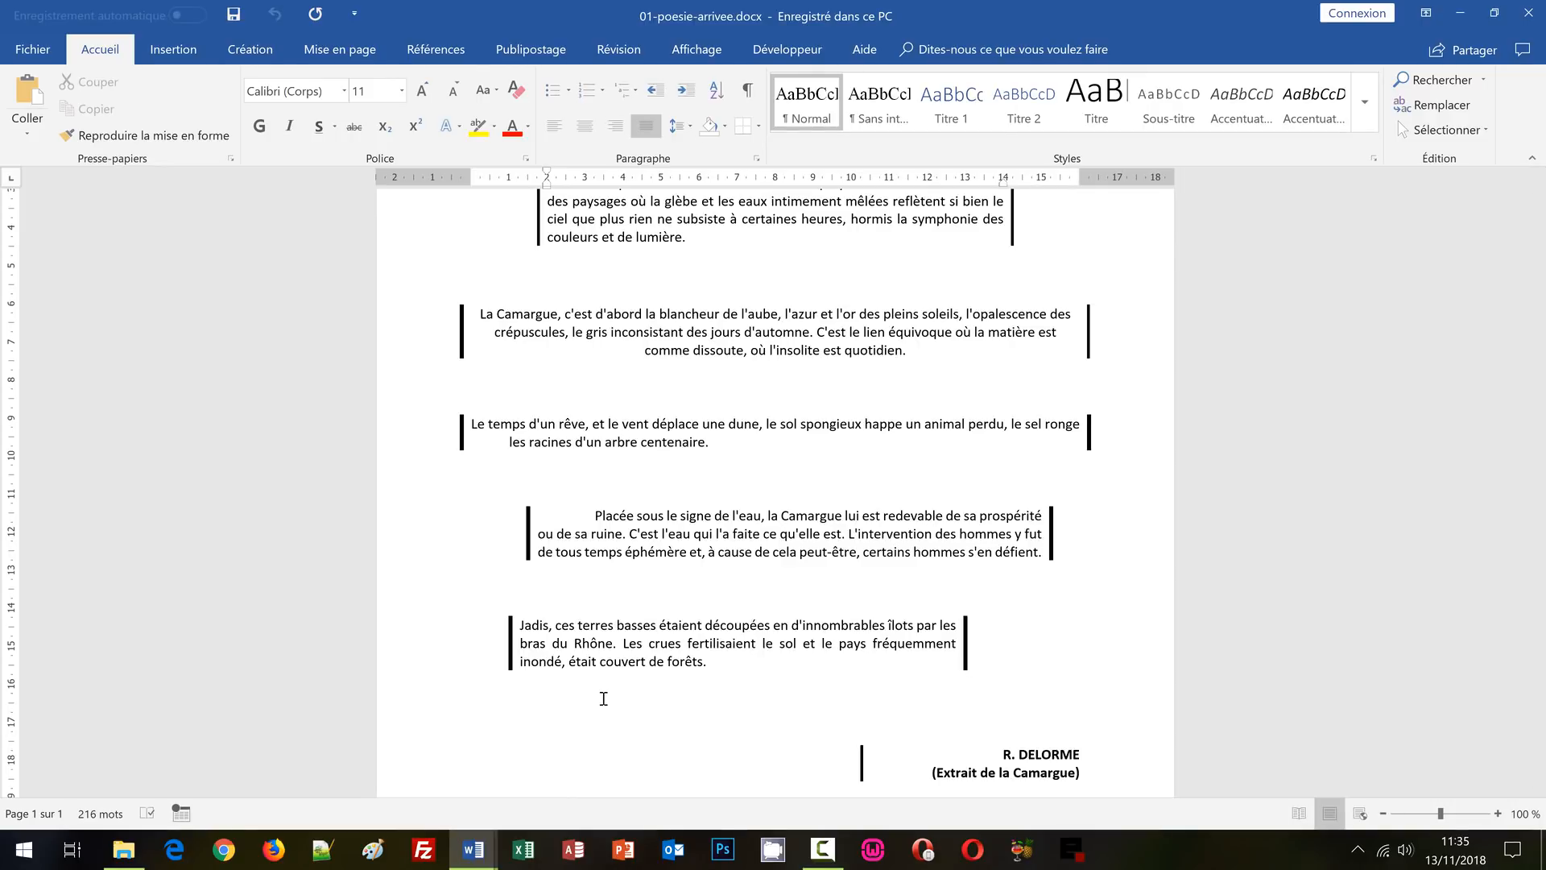
pyautogui.scroll(2, 686, 364)
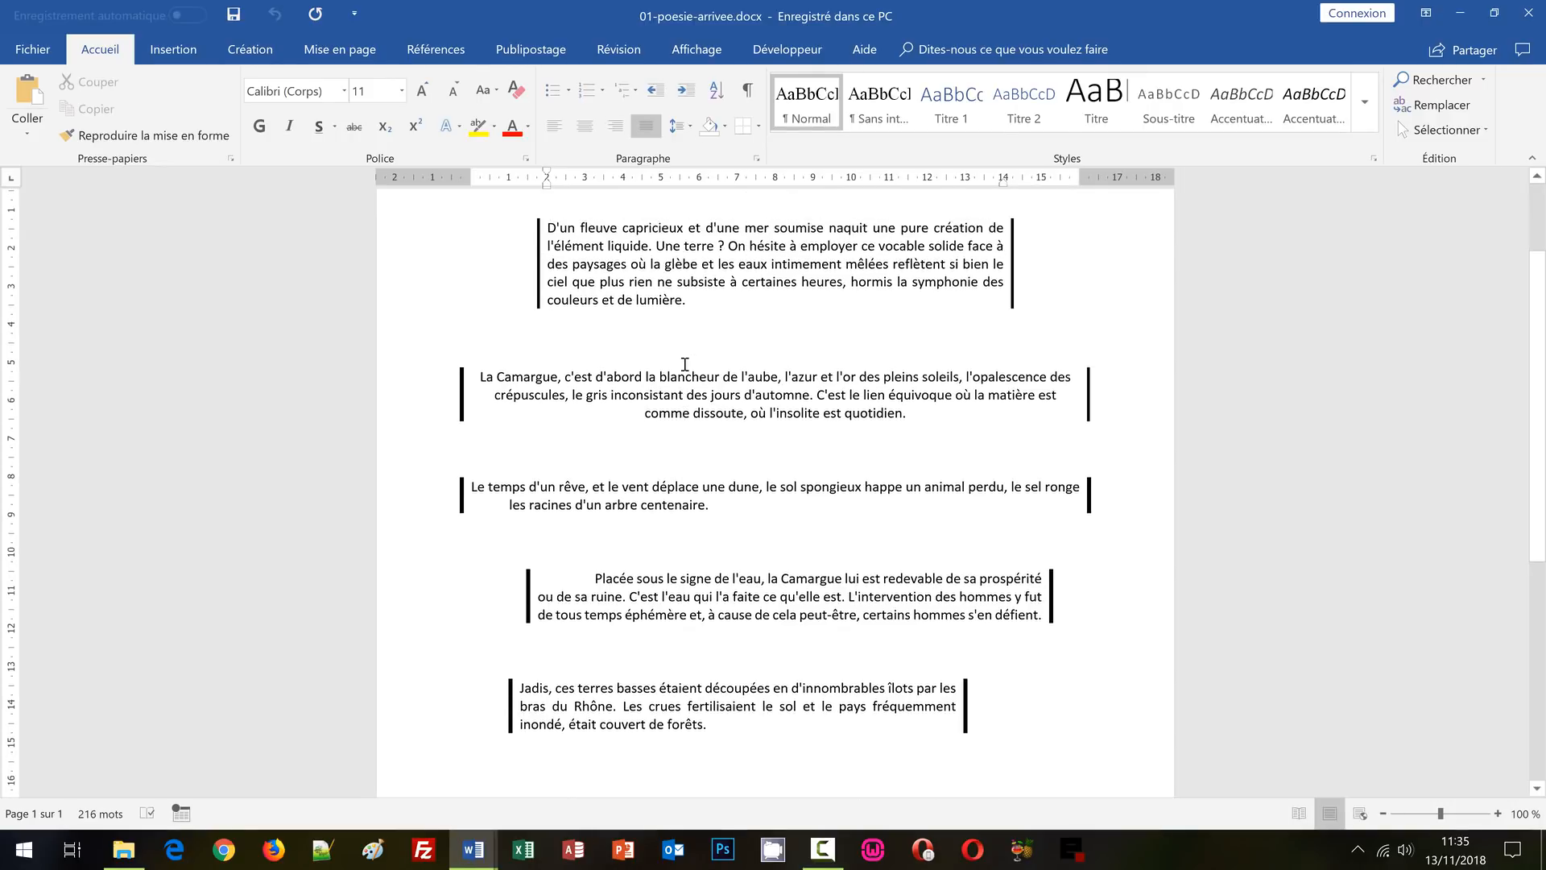
pyautogui.scroll(-1, 686, 364)
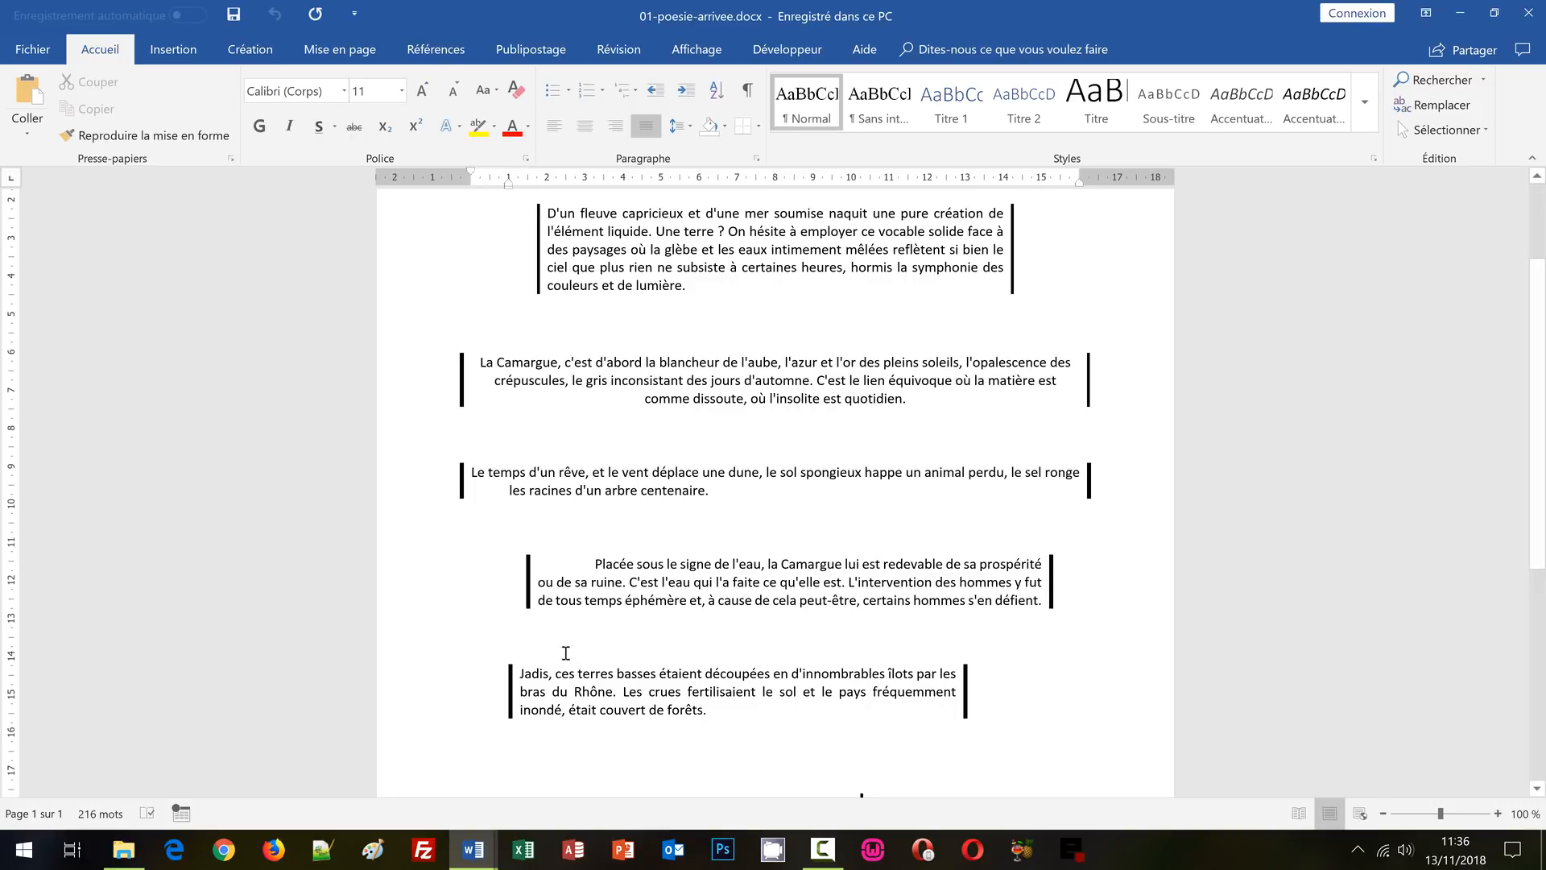
pyautogui.moveTo(486, 865)
pyautogui.click(365, 765)
pyautogui.tripleClick(731, 550)
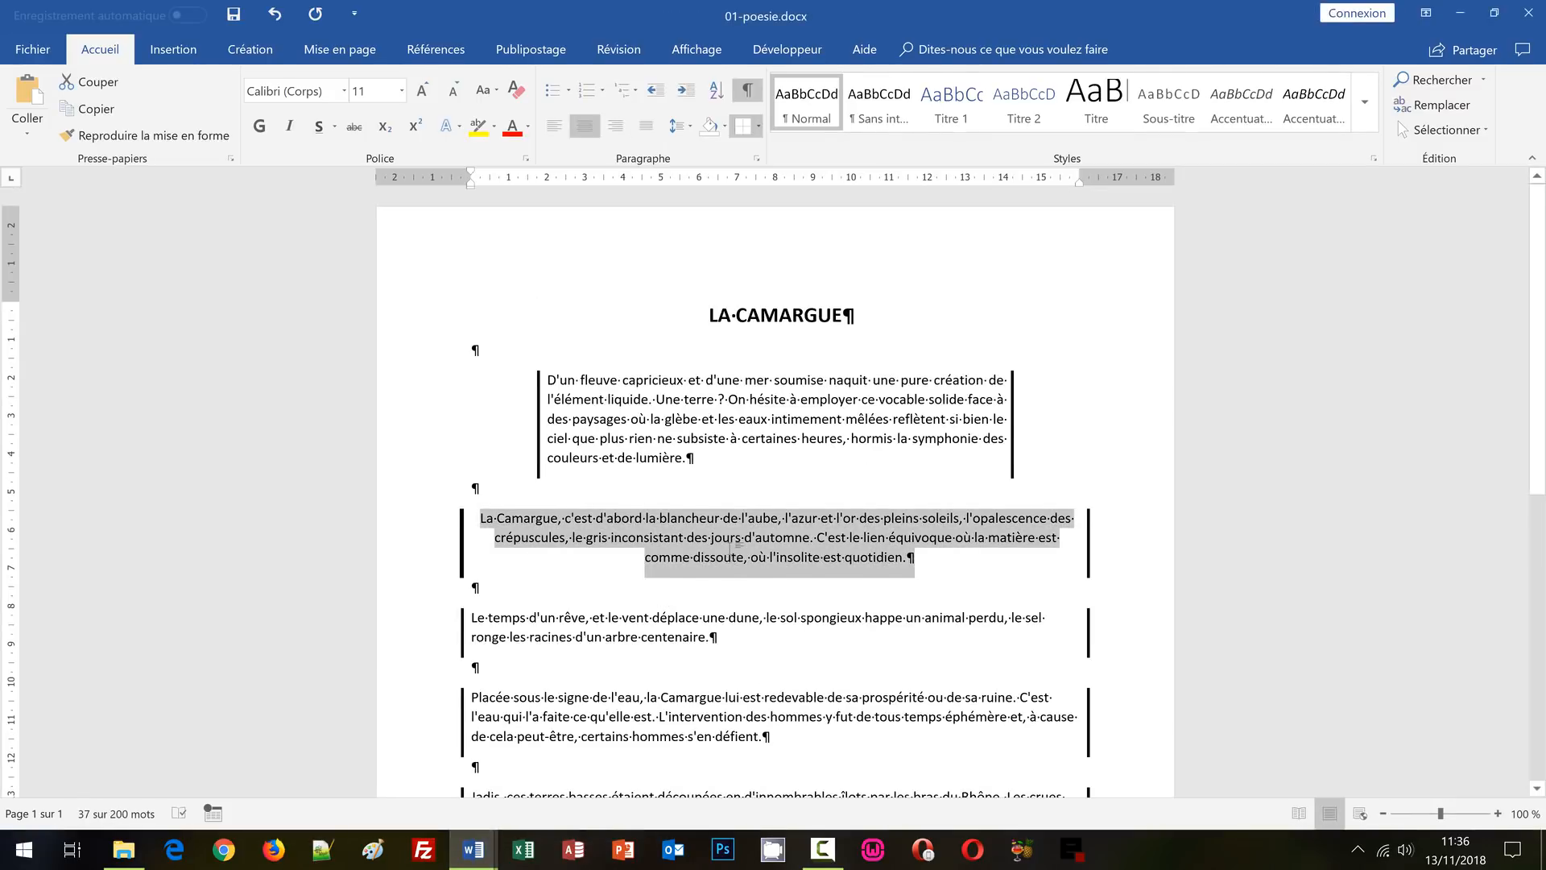
# Justify the third body paragraph, beginning "Le temps d'un rêve".
pyautogui.scroll(-3, 731, 550)
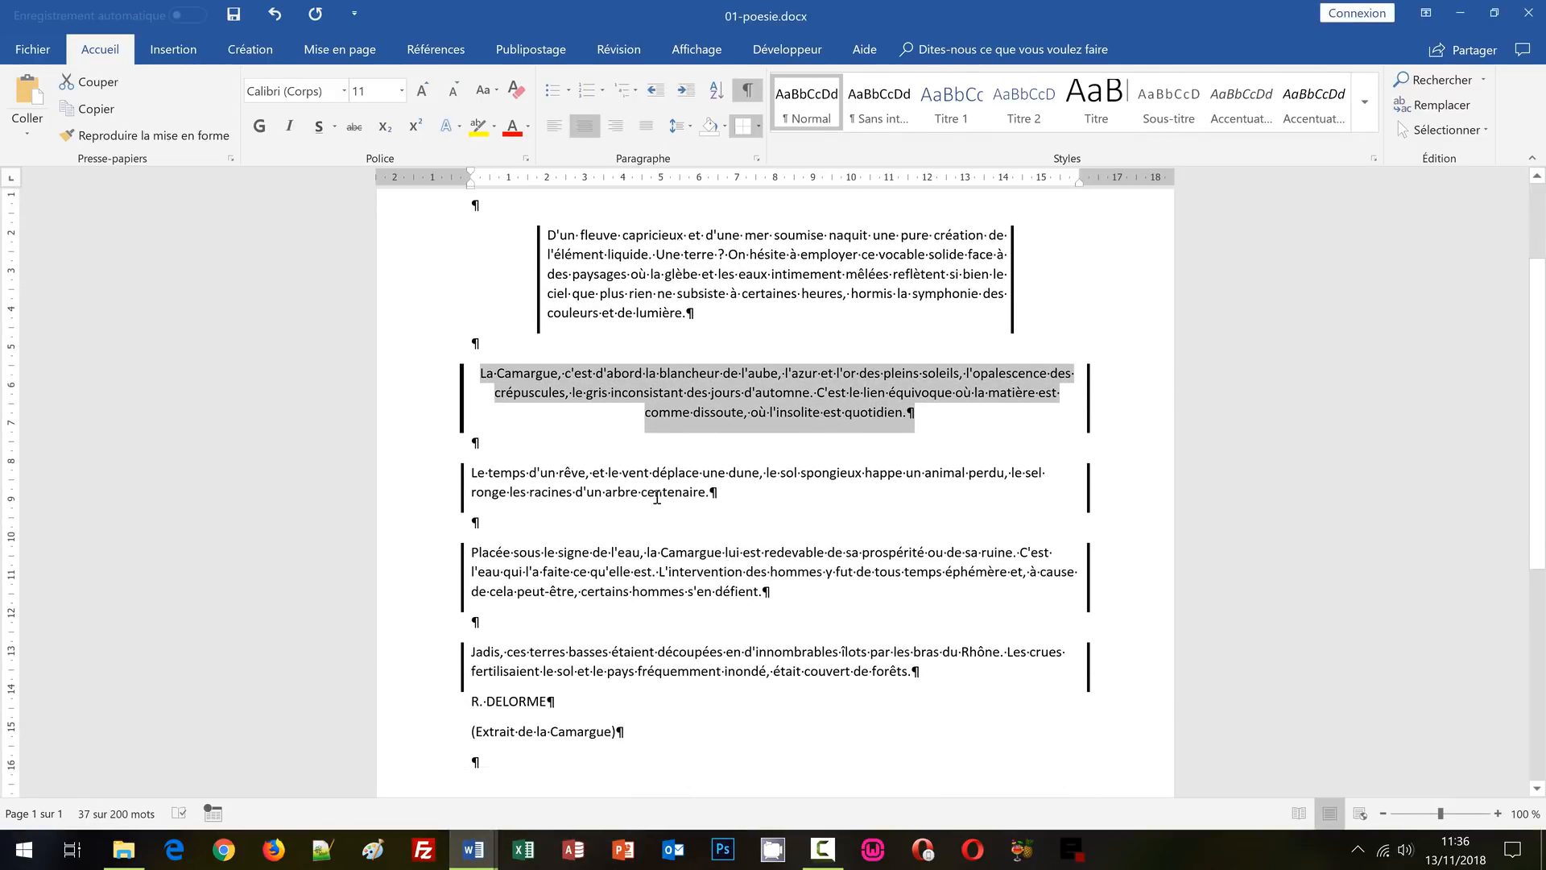
pyautogui.click(651, 473)
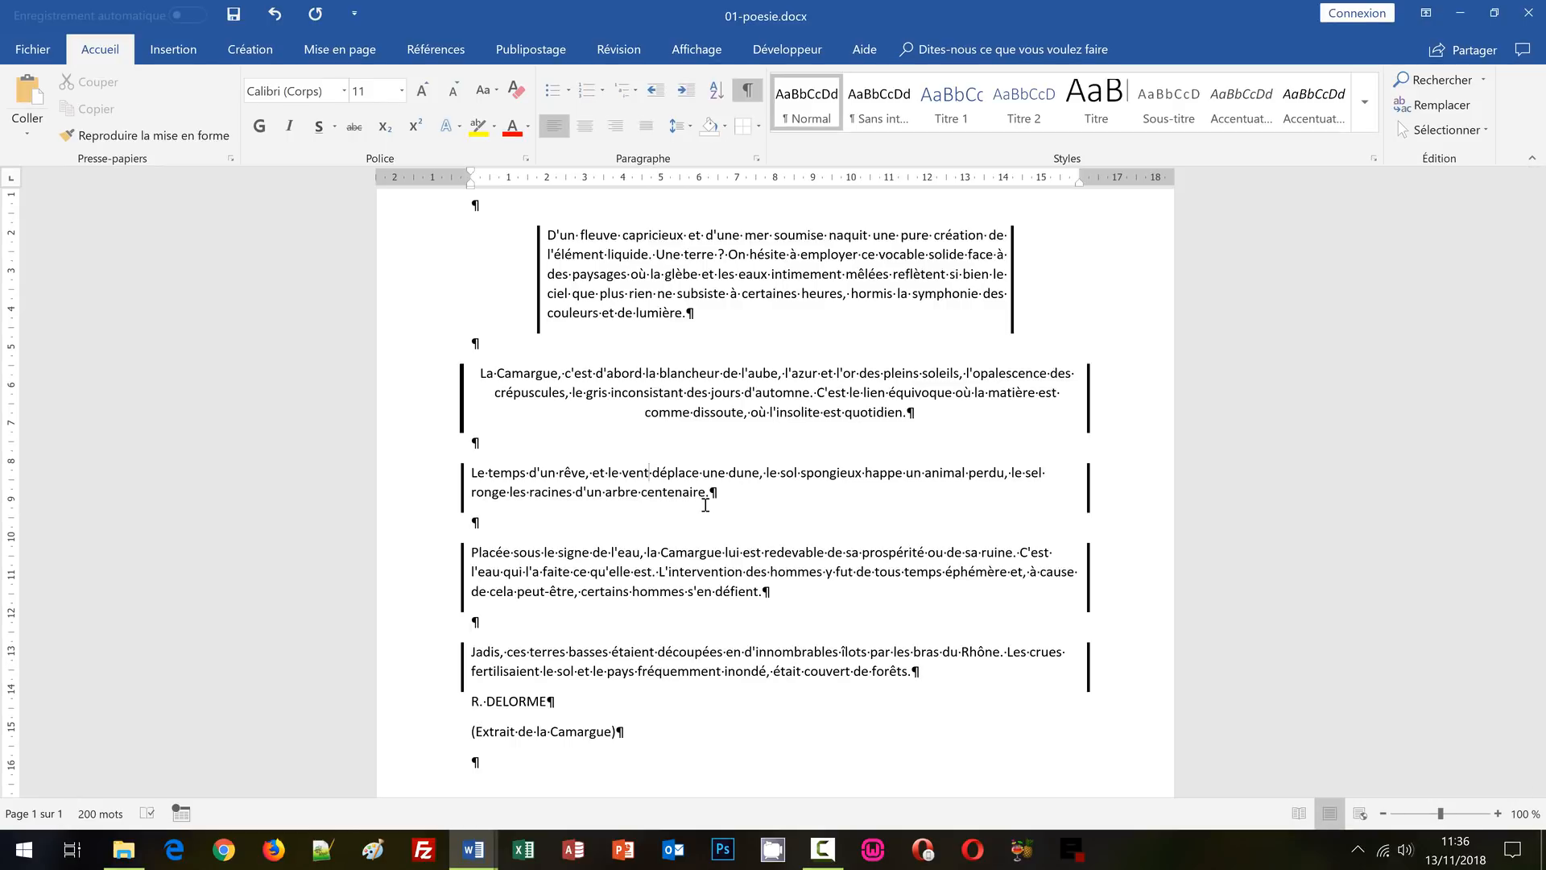
pyautogui.hotkey('ctrl', 'j')
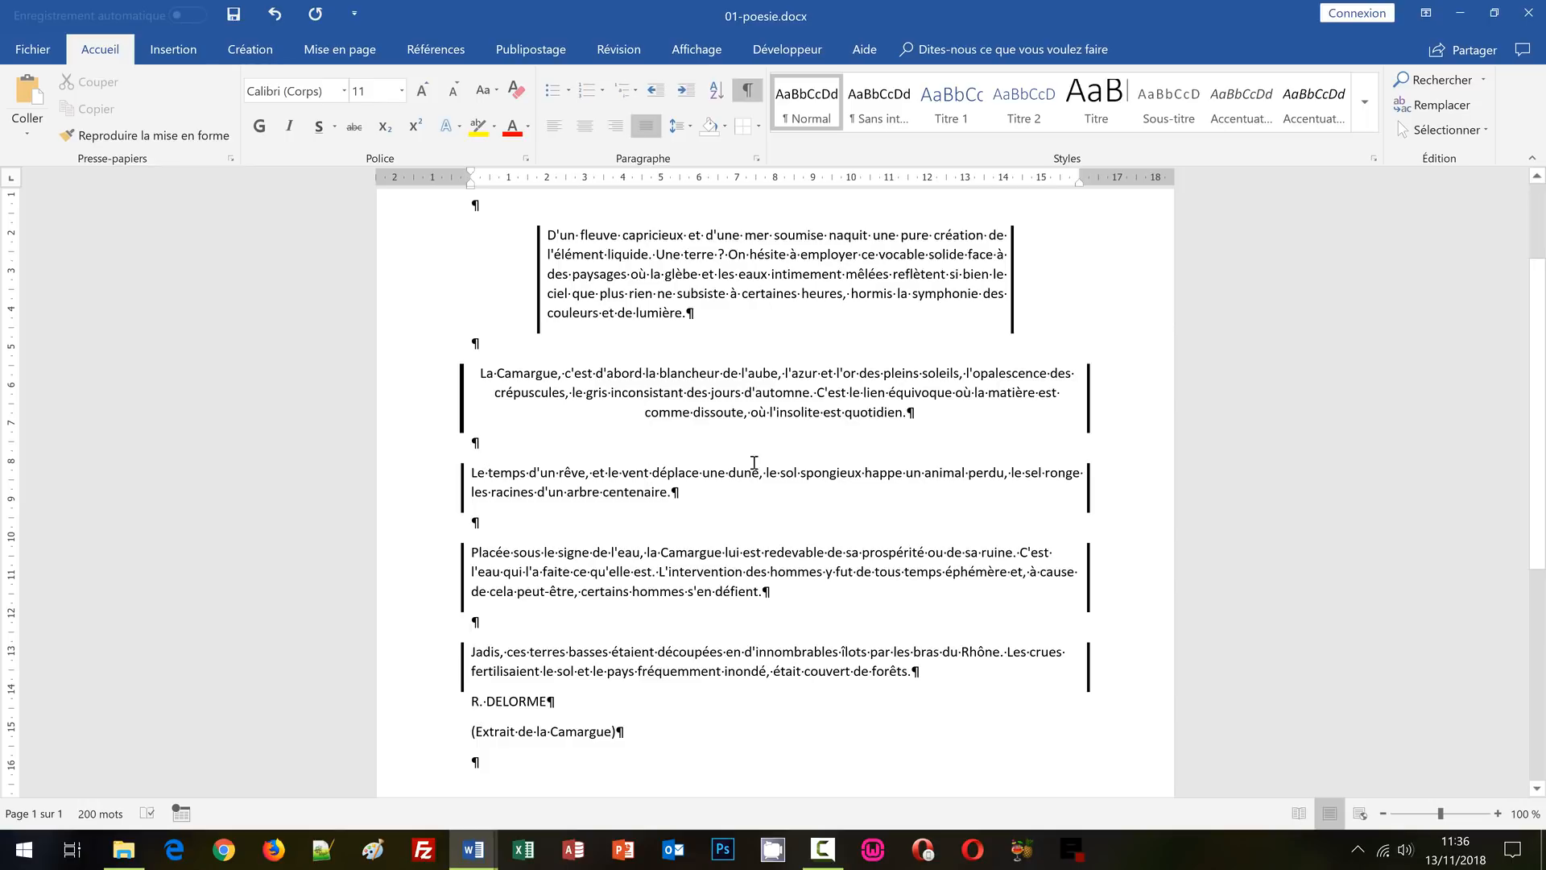
# Set the third body paragraph's left and right borders to 3 pt and give it a 1 cm hanging indent.
pyautogui.click(758, 126)
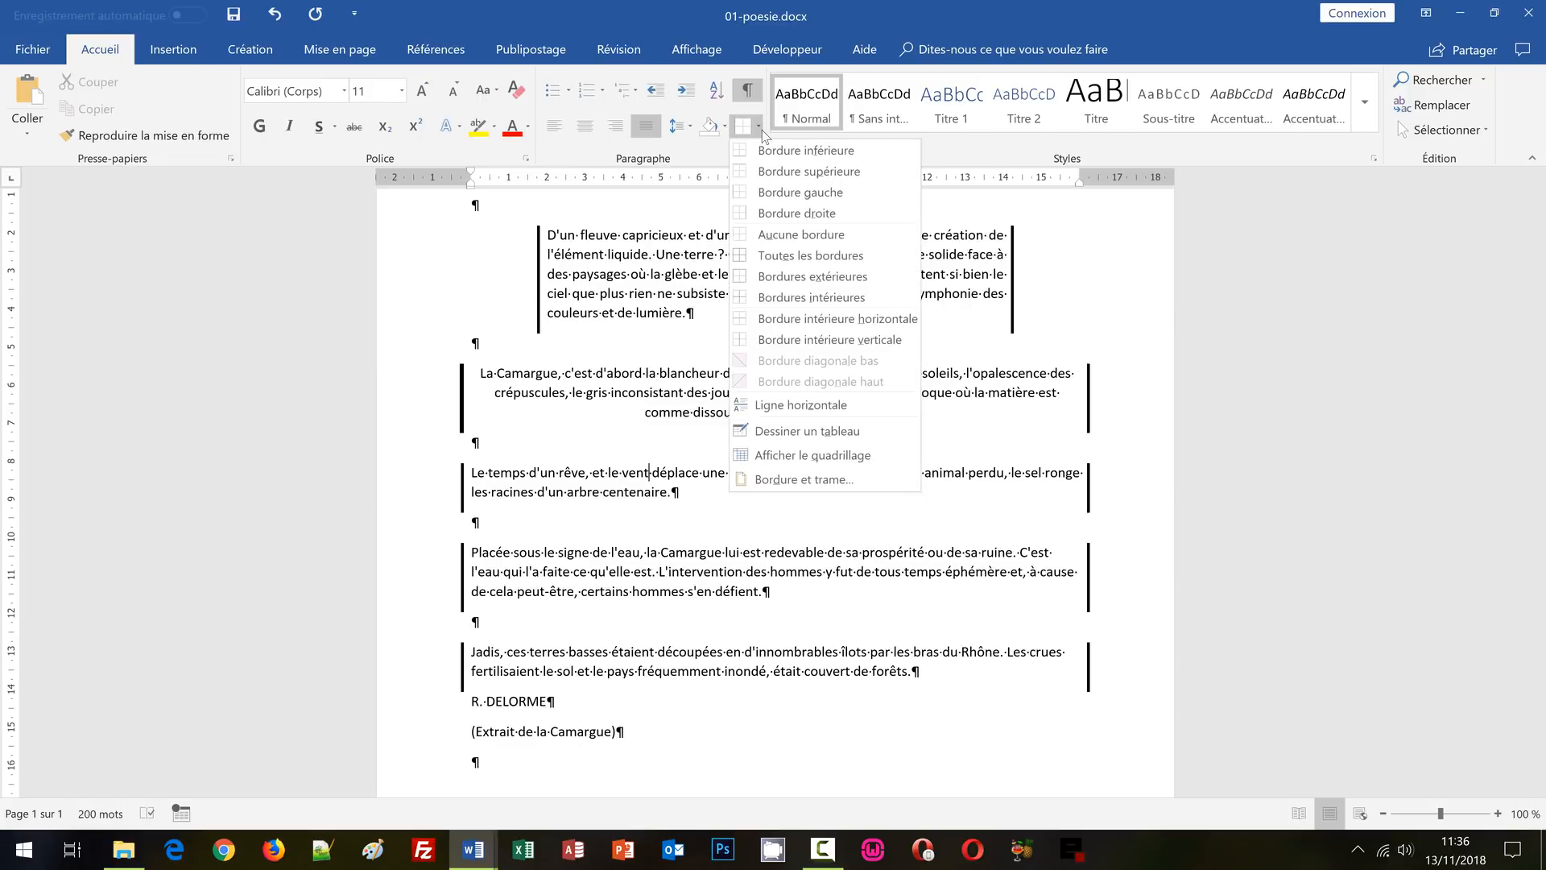
pyautogui.click(771, 485)
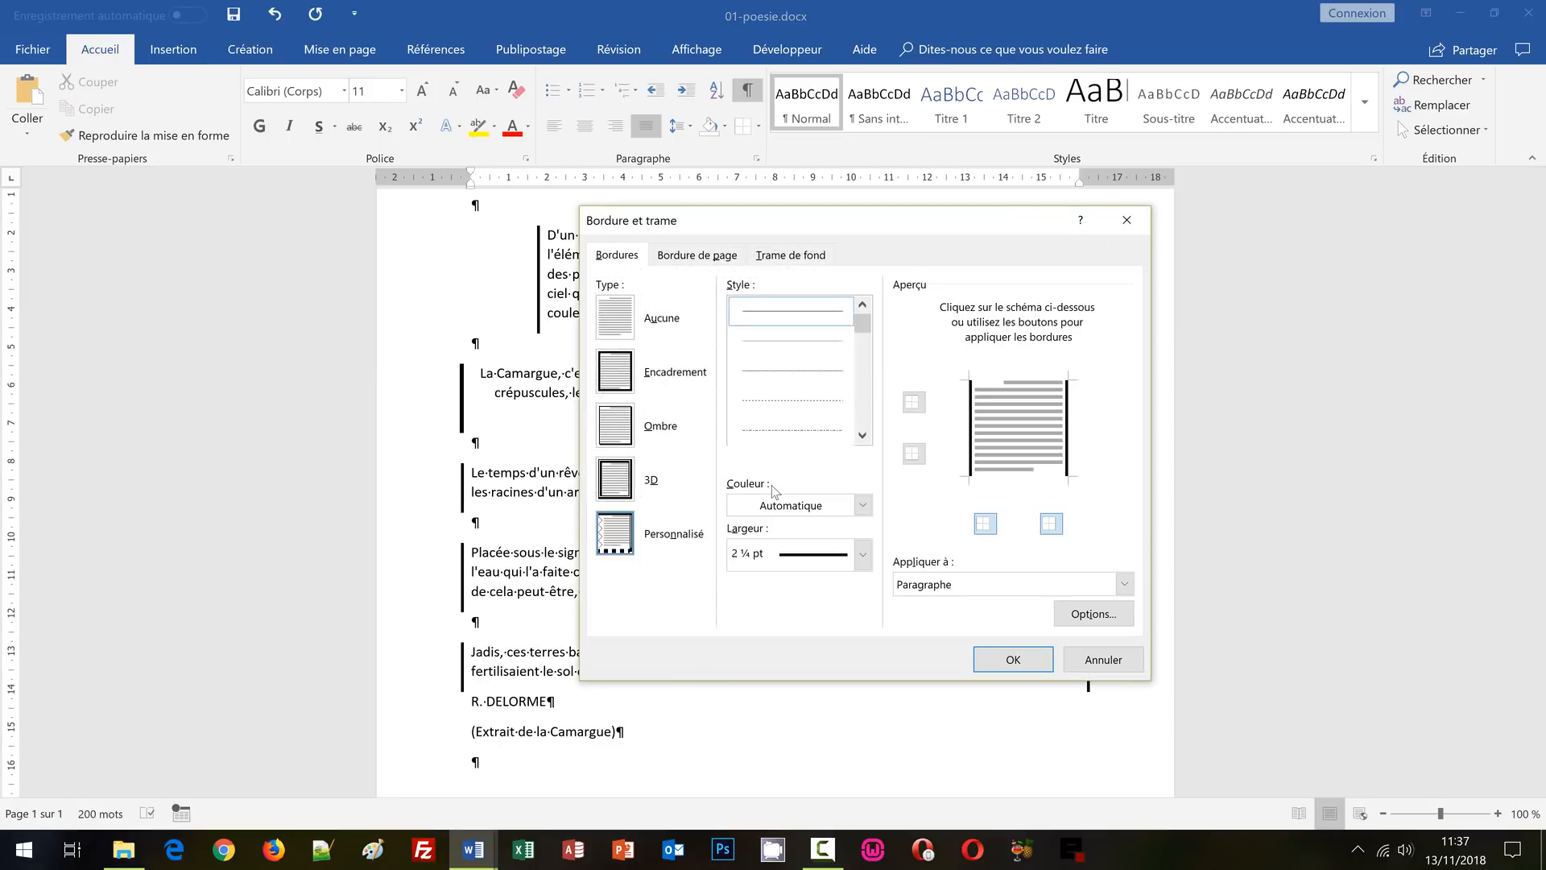
pyautogui.click(865, 556)
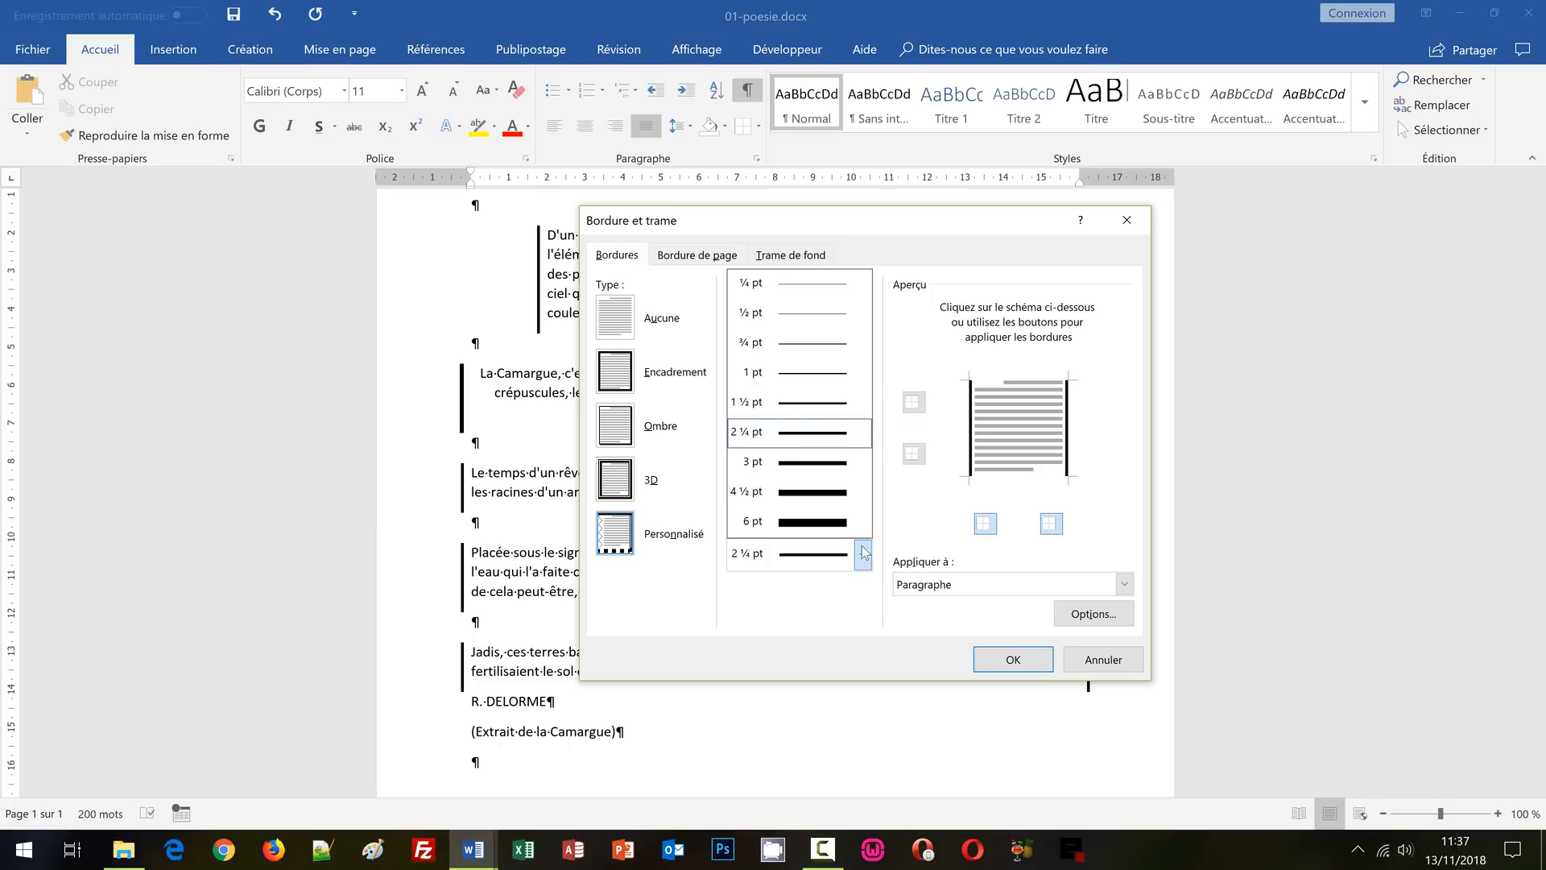
pyautogui.click(797, 463)
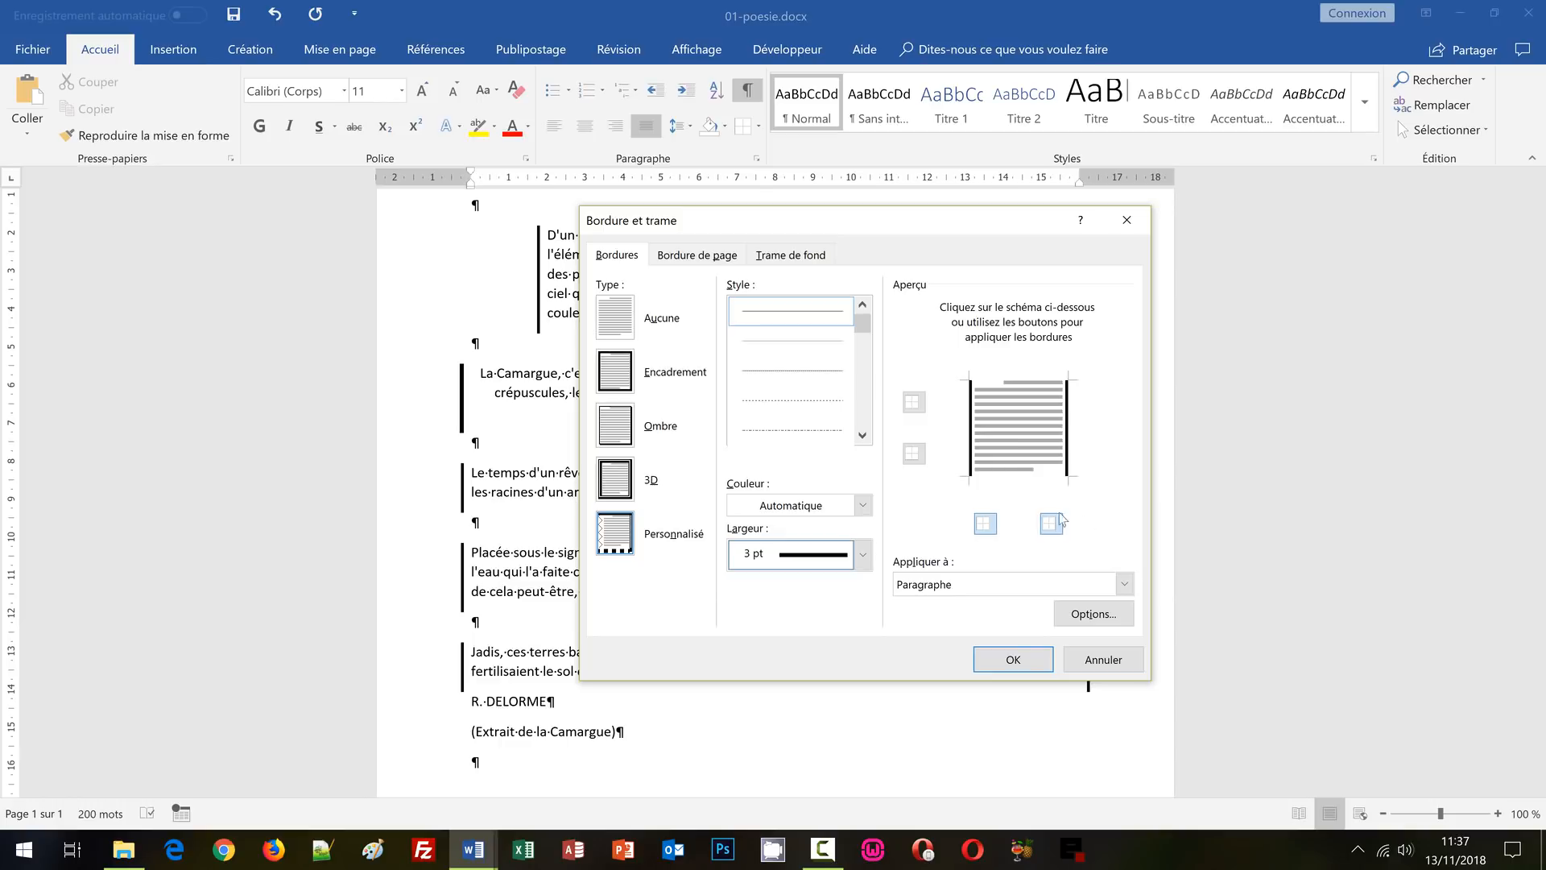
pyautogui.click(974, 451)
pyautogui.click(1067, 458)
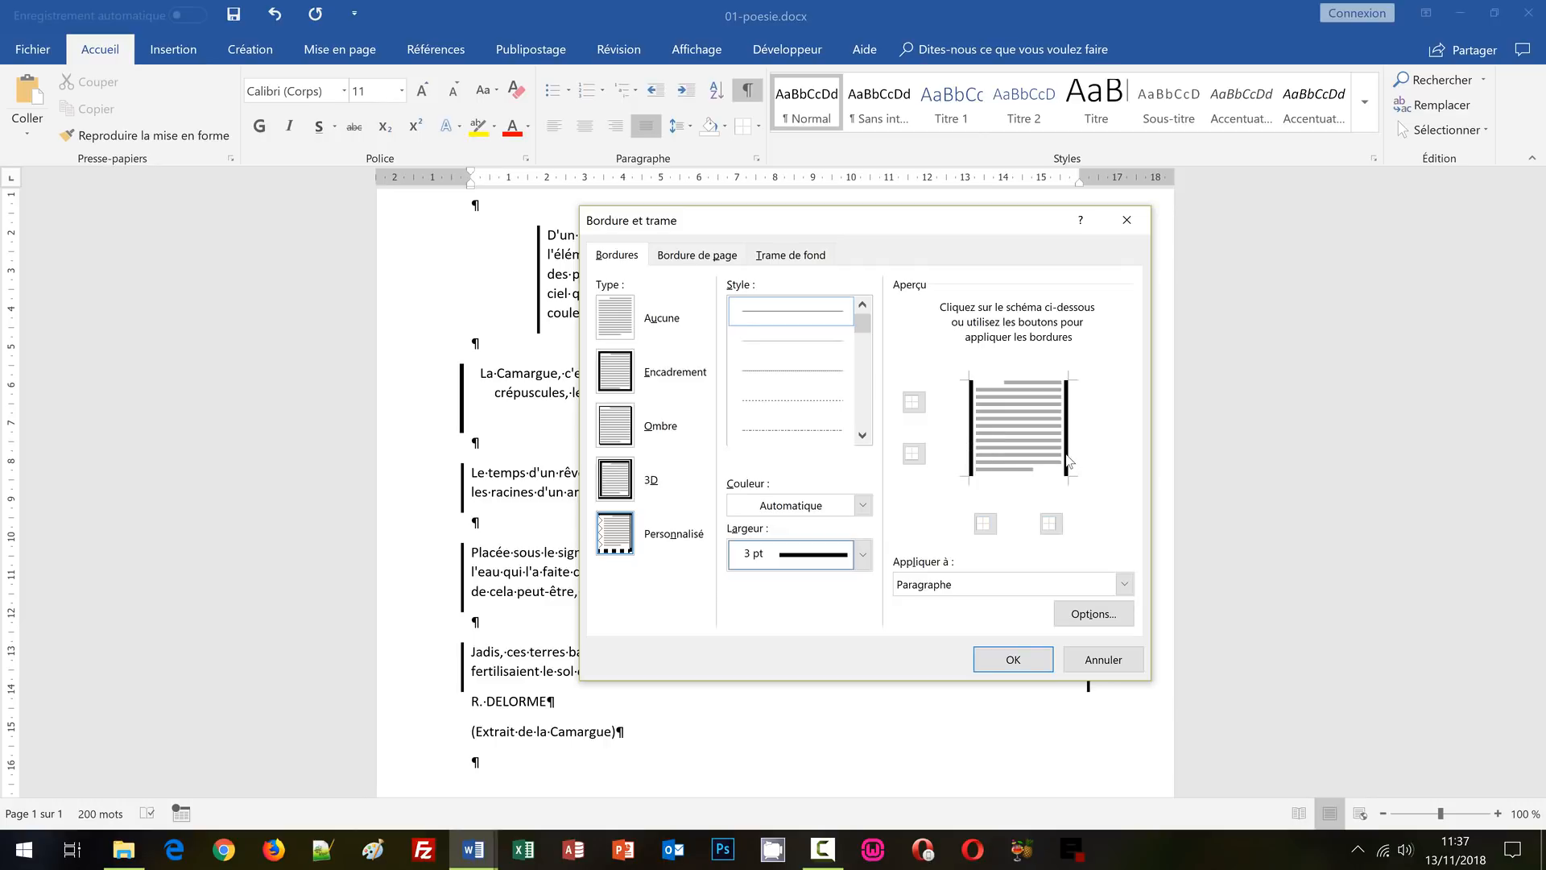
pyautogui.click(1020, 664)
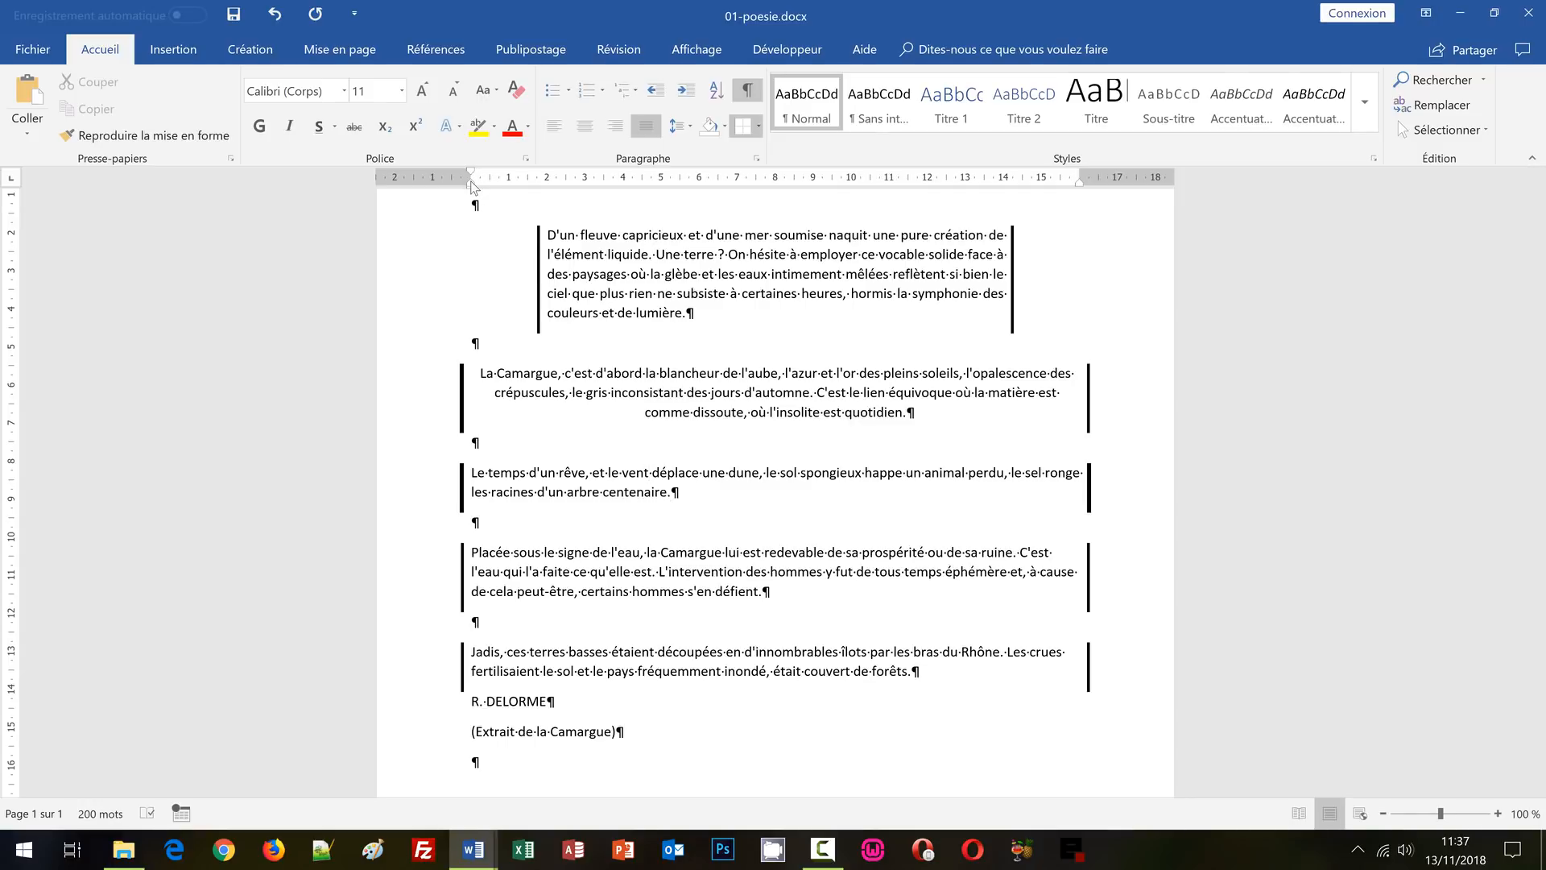
pyautogui.moveTo(472, 186); pyautogui.dragTo(509, 186)
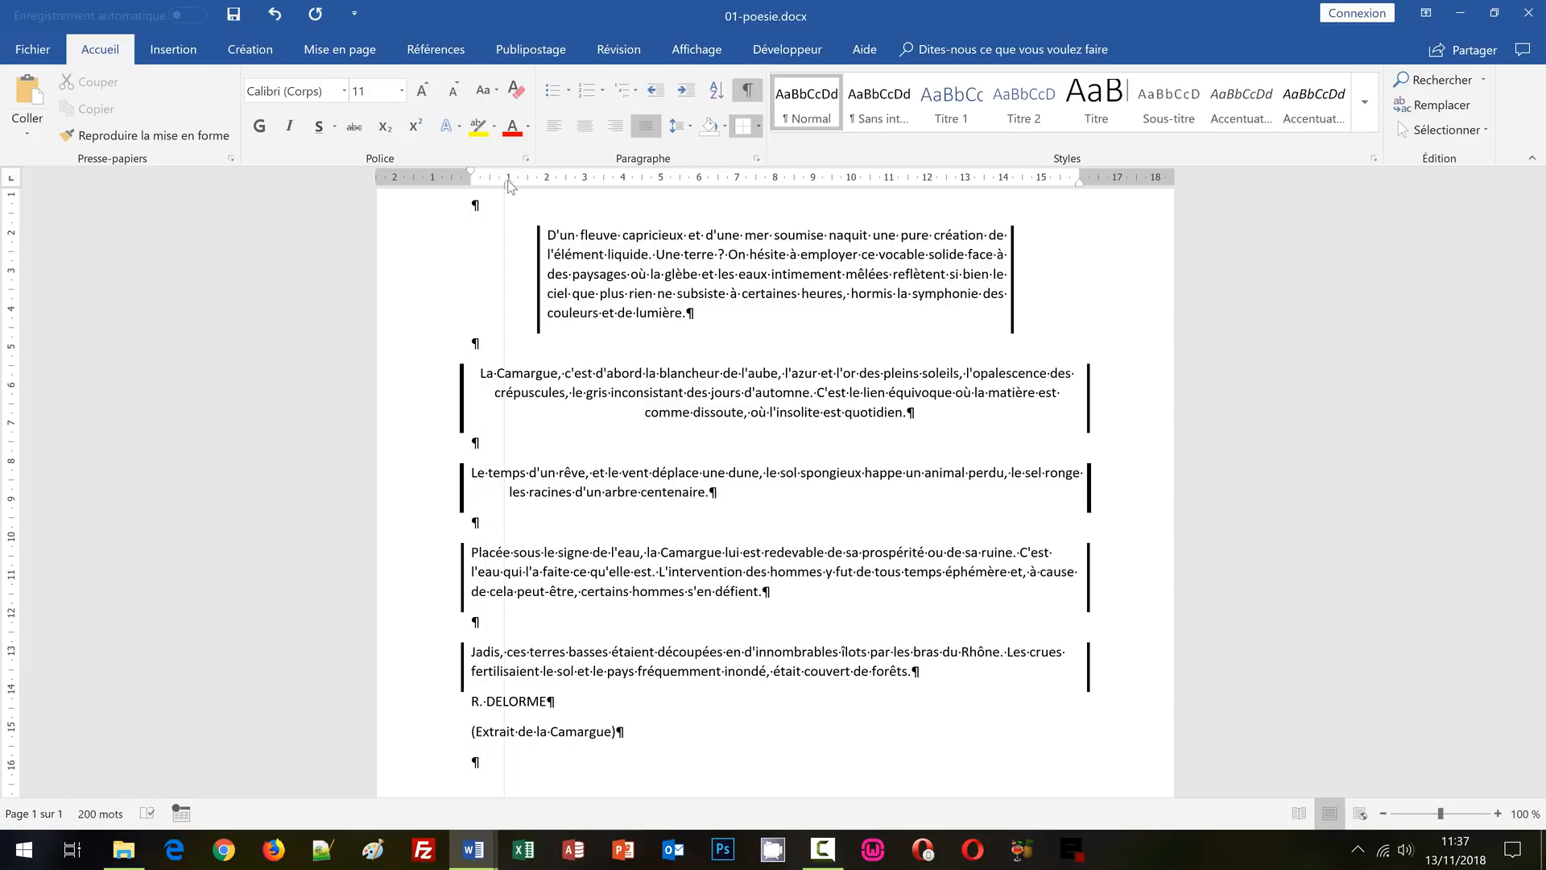
pyautogui.moveTo(508, 185); pyautogui.dragTo(508, 185)
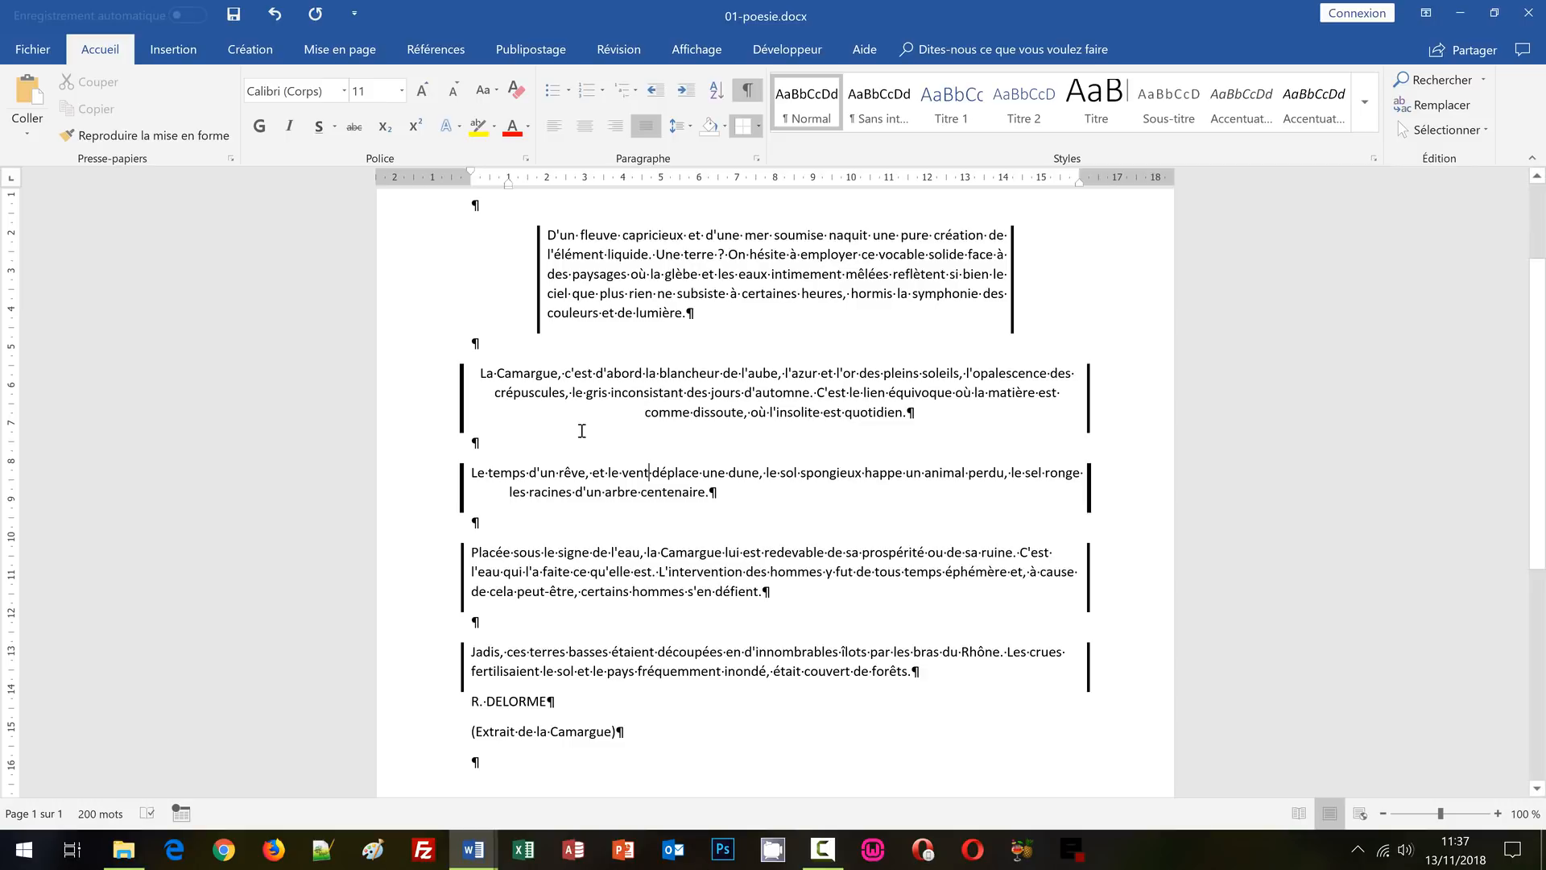
# Justify the fourth body paragraph, beginning "Placée sous le signe de l'eau".
pyautogui.click(651, 558)
pyautogui.scroll(-2, 679, 571)
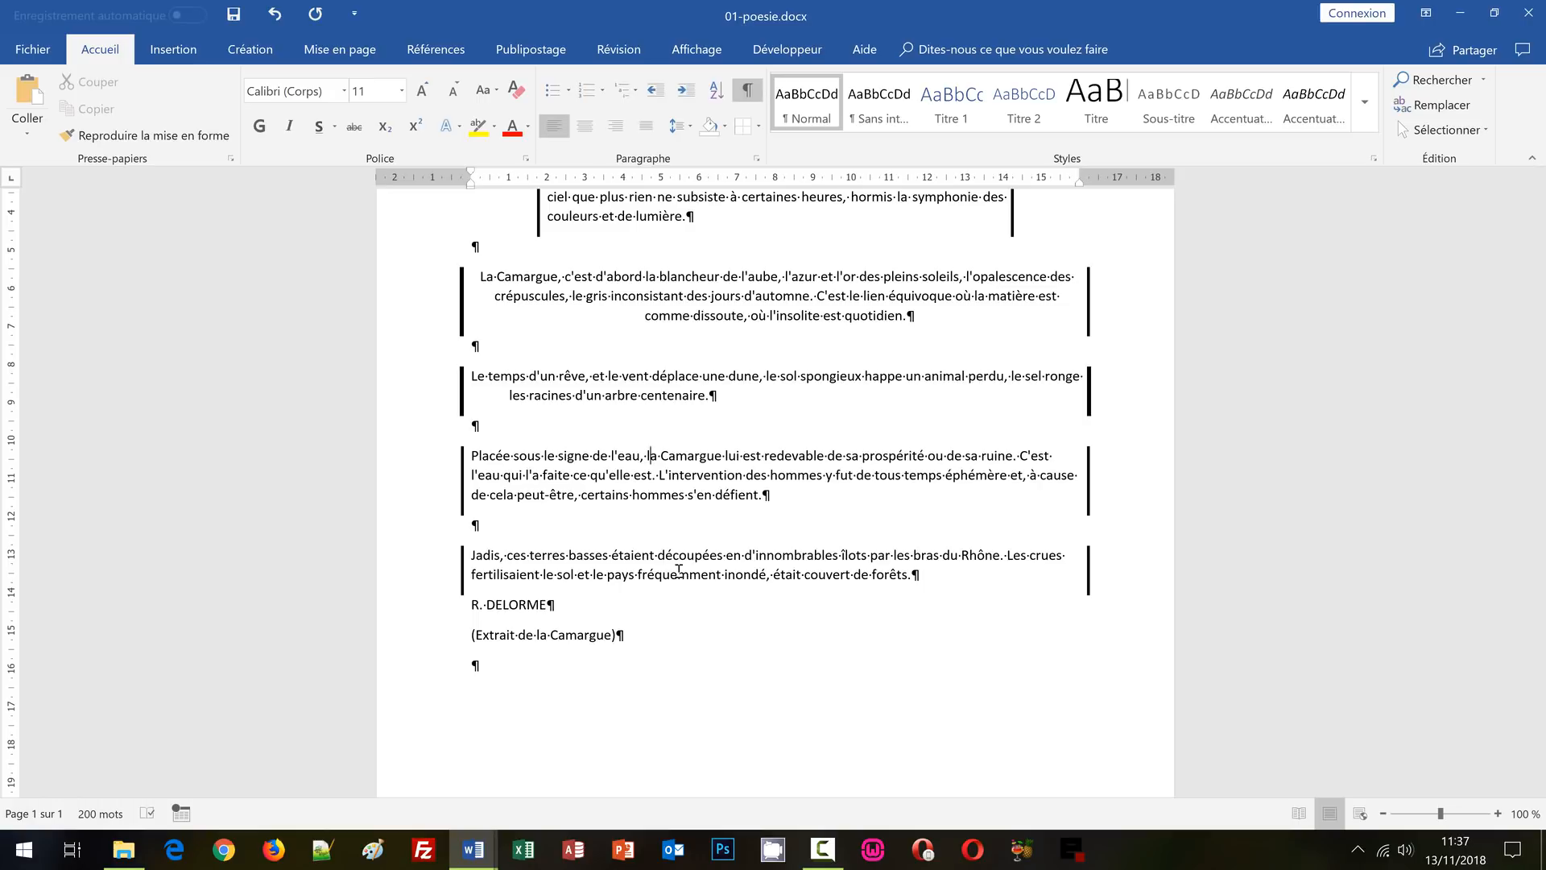
pyautogui.scroll(5, 679, 570)
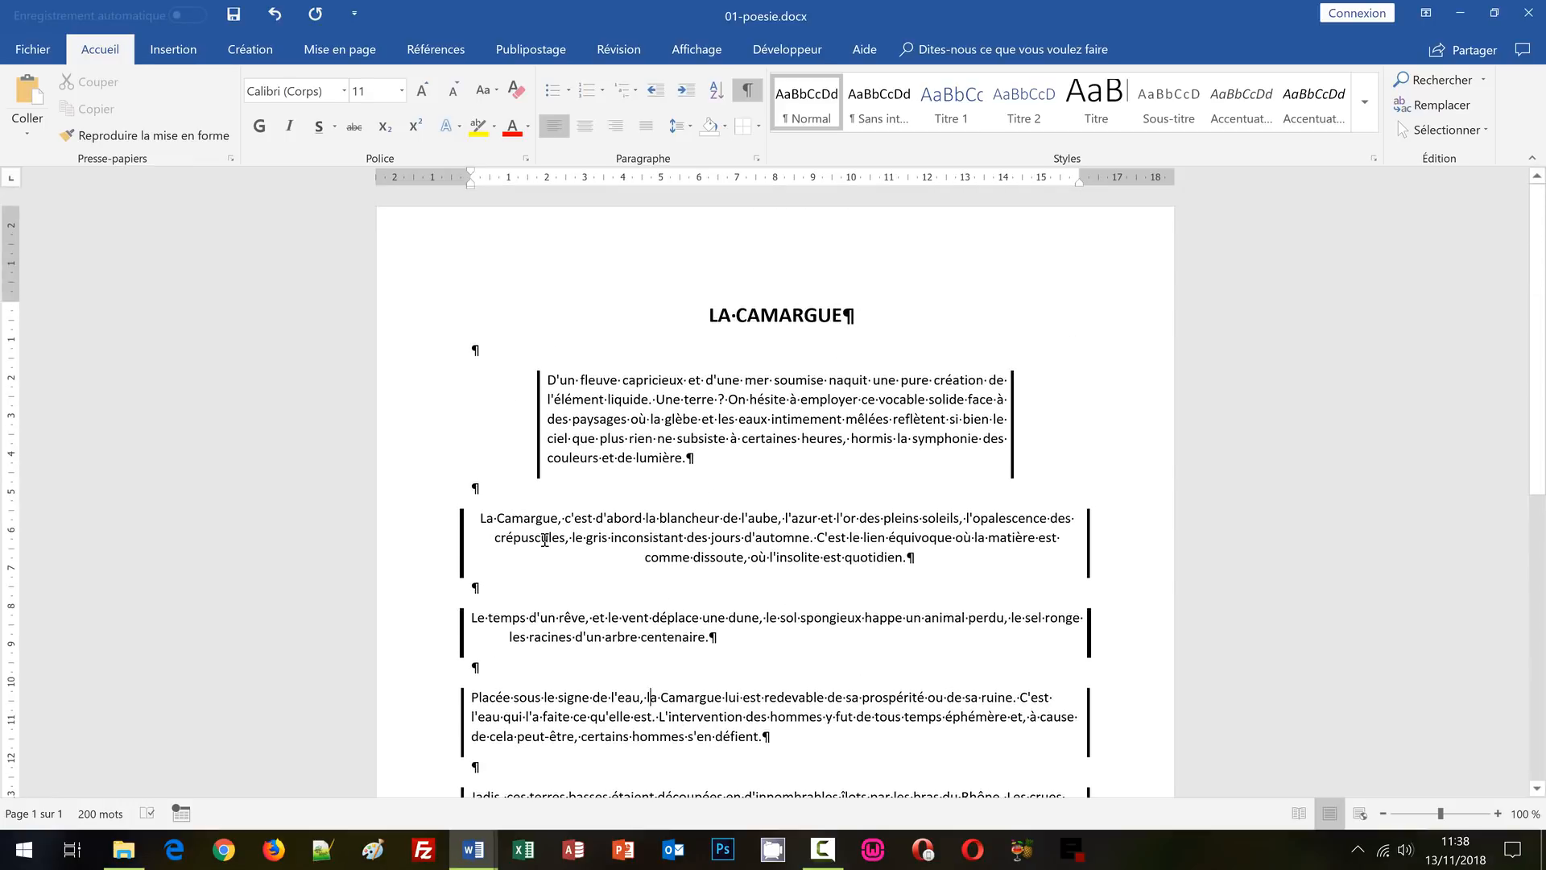
pyautogui.scroll(-3, 555, 551)
pyautogui.scroll(-1, 555, 552)
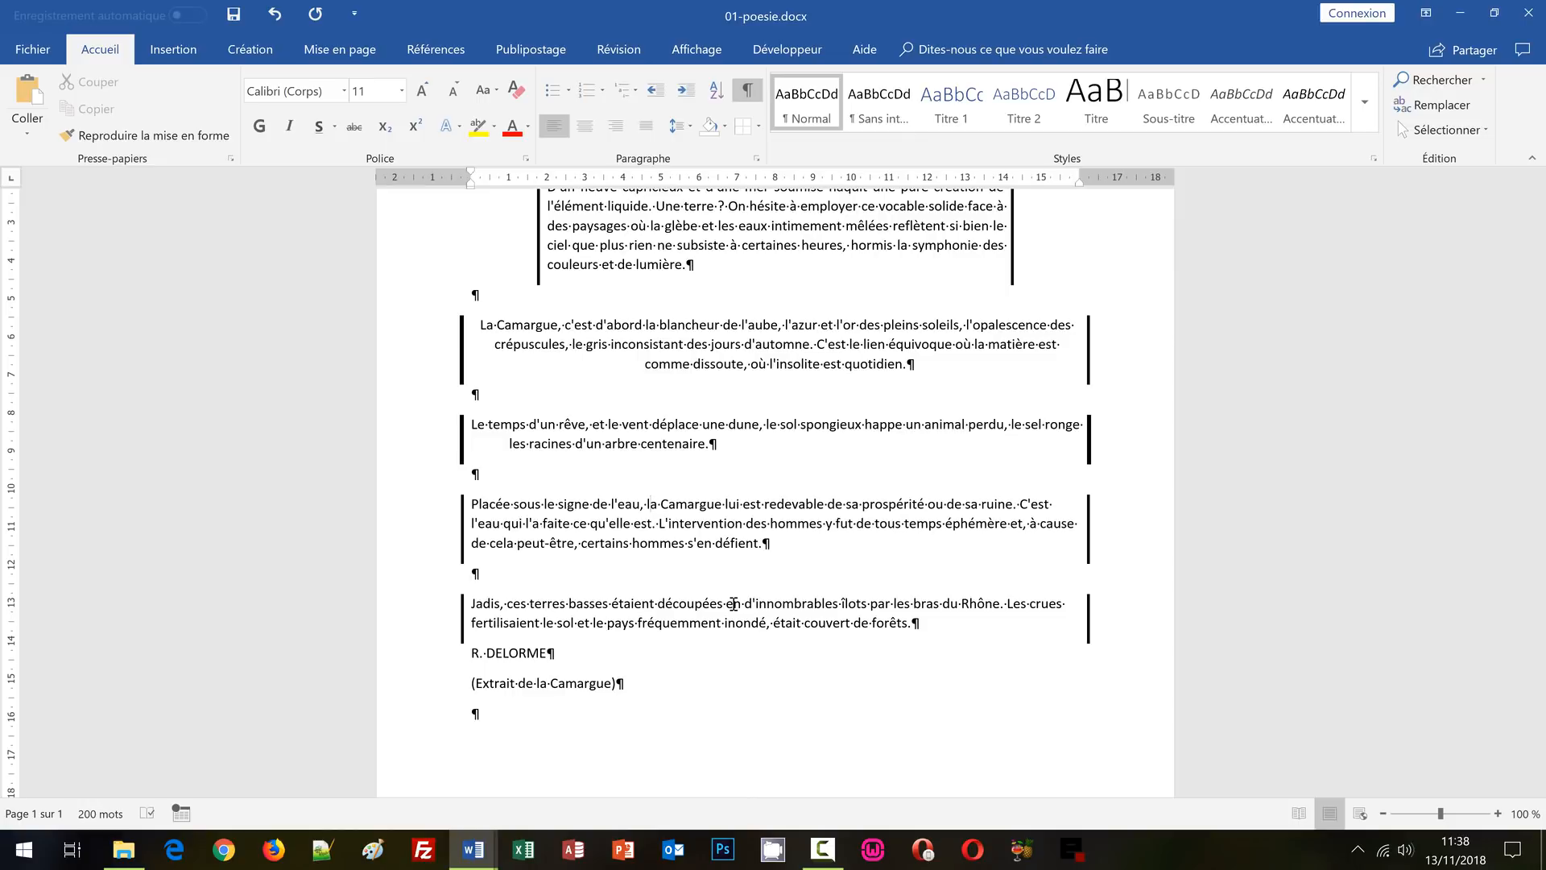
pyautogui.hotkey('ctrl', 'j')
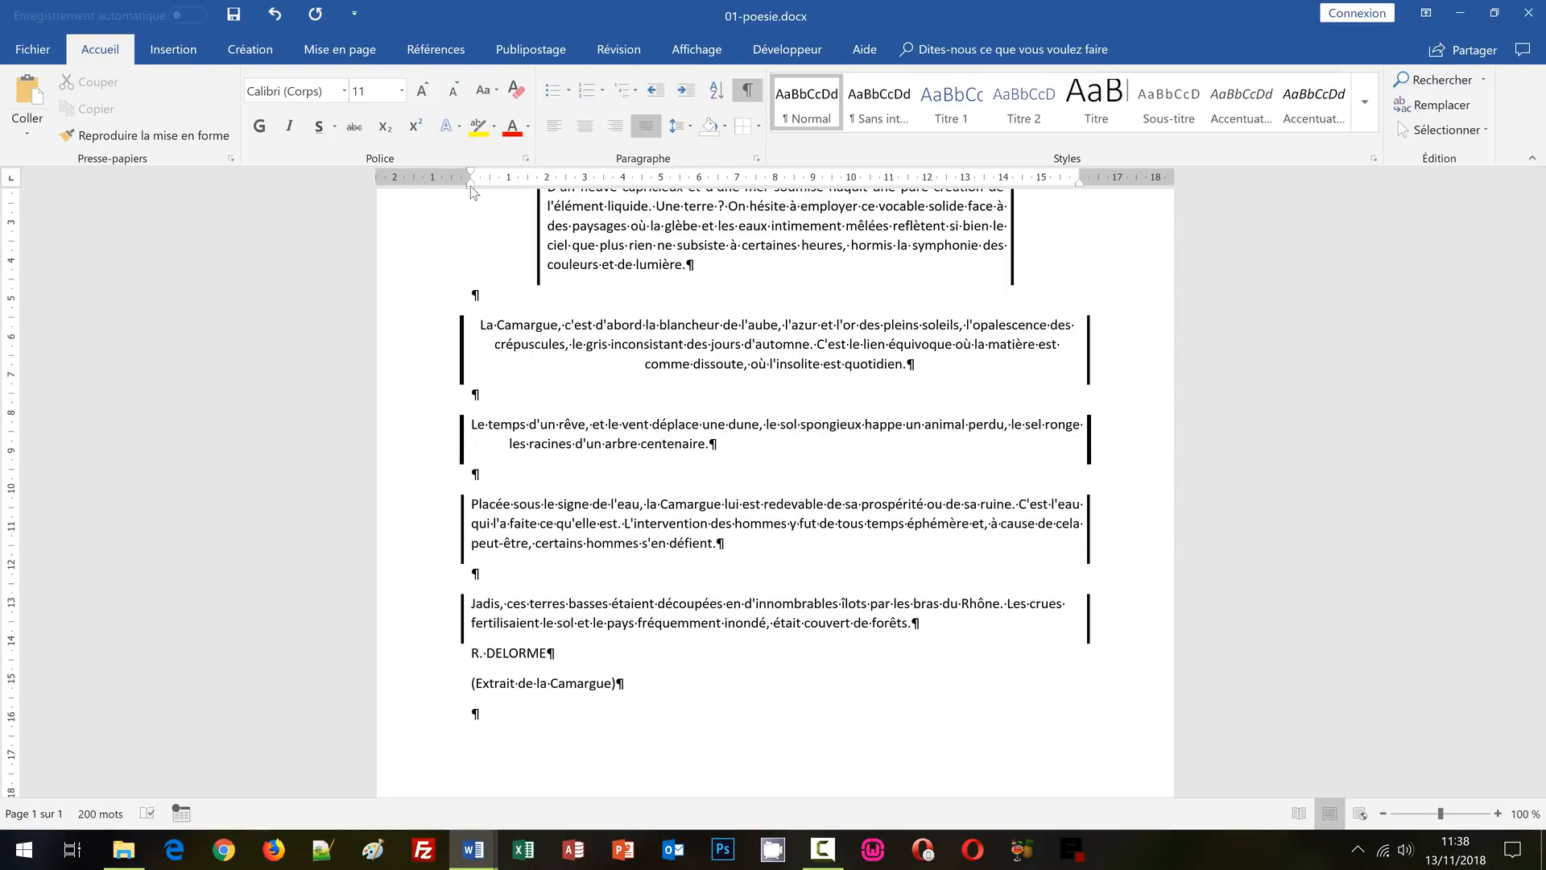
# Indent the fourth body paragraph 2 cm left and 1 cm right, with its first line a further 1.25 cm or so in.
pyautogui.moveTo(470, 186); pyautogui.dragTo(549, 195)
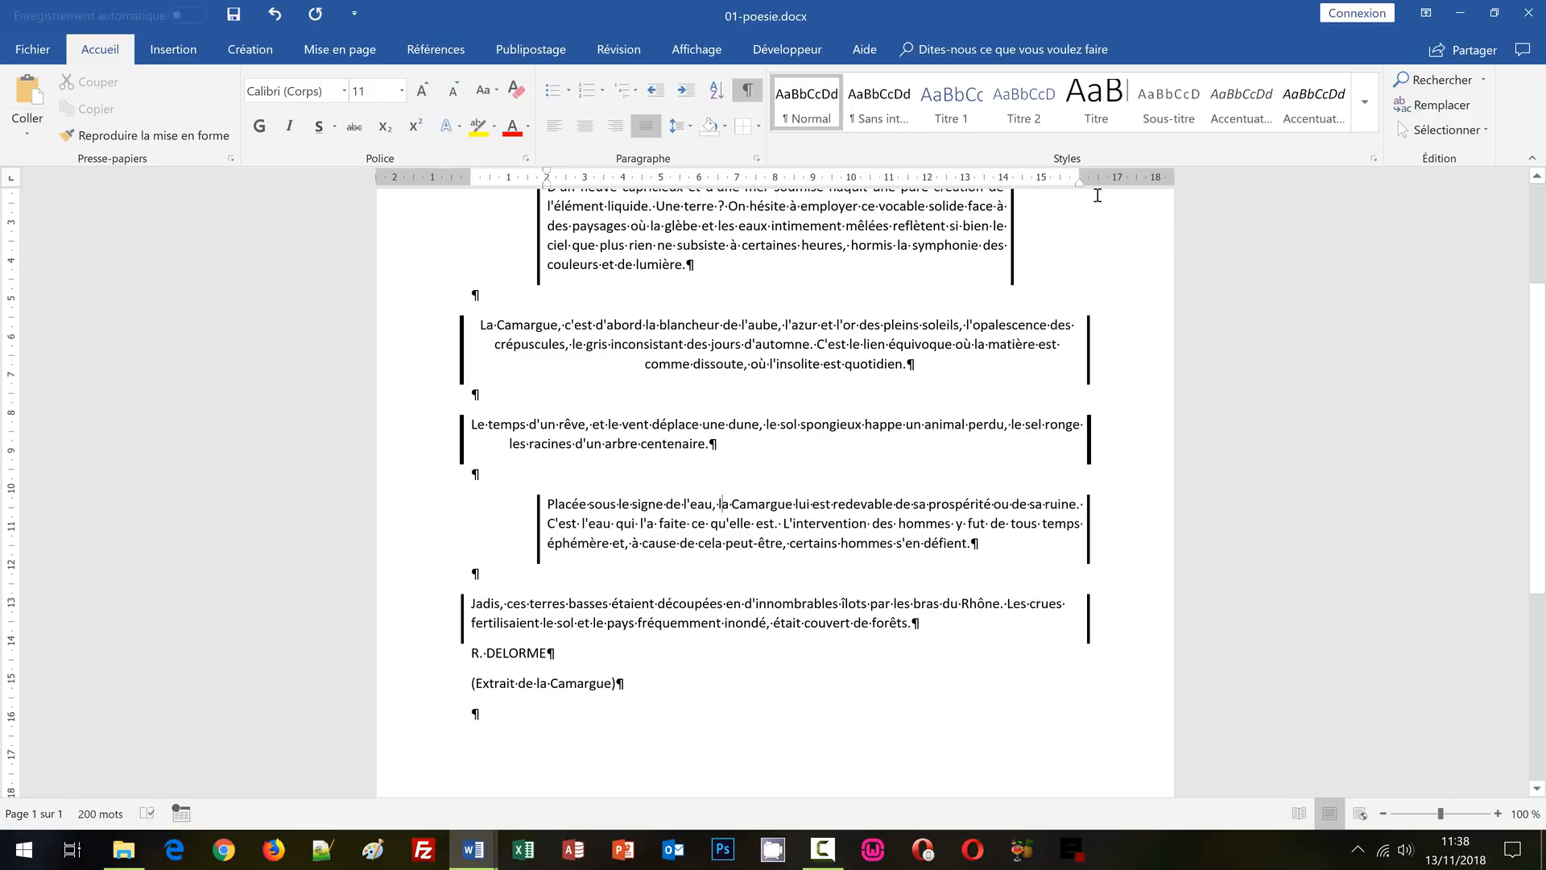
pyautogui.moveTo(1079, 184); pyautogui.dragTo(1045, 187)
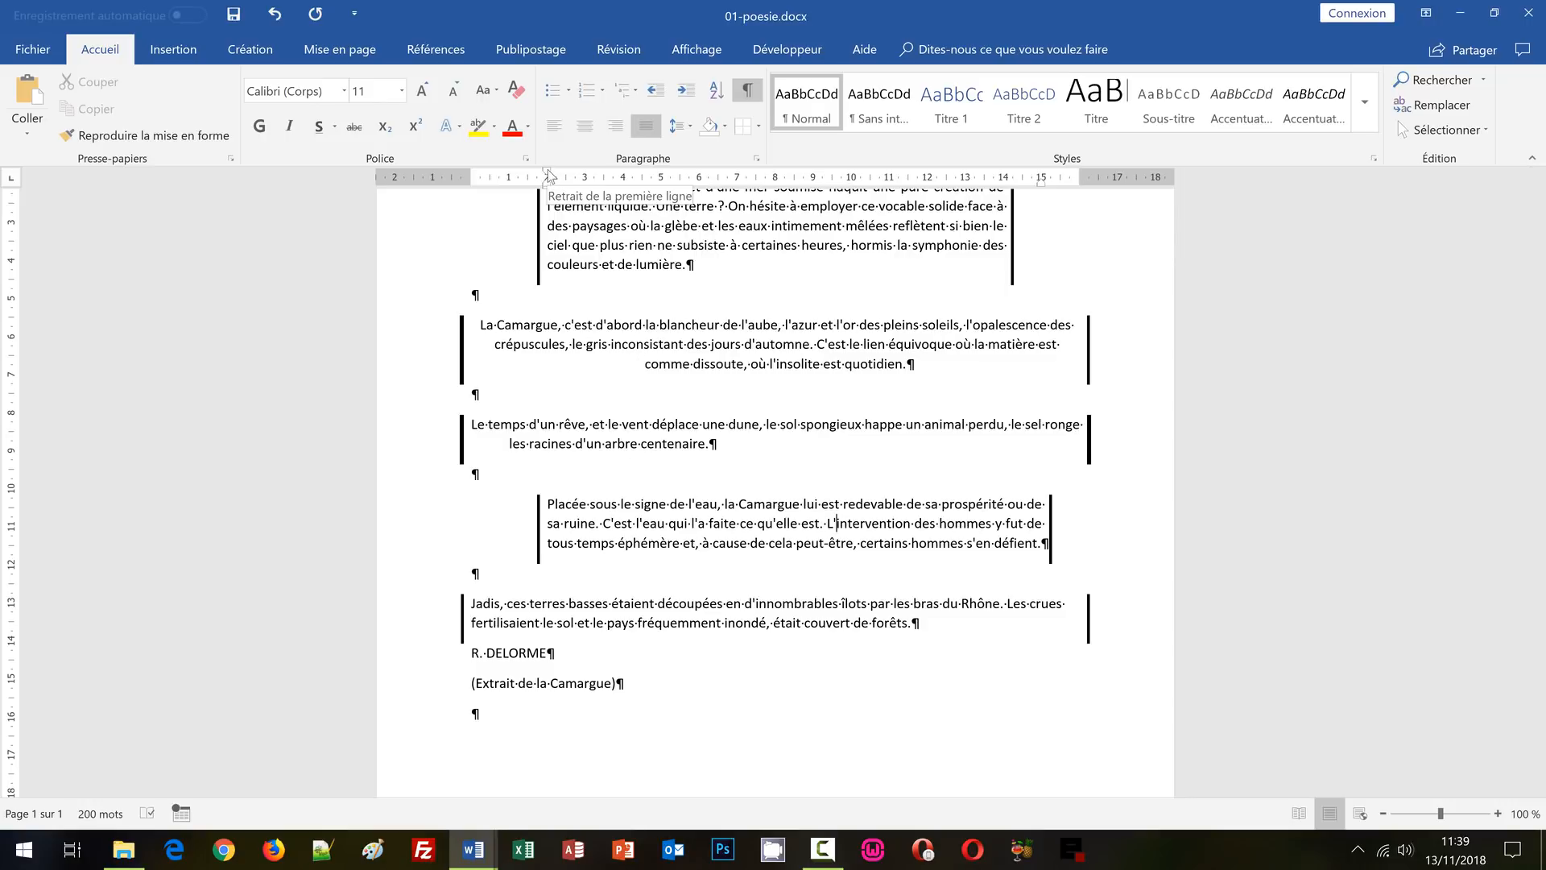
pyautogui.moveTo(549, 175); pyautogui.dragTo(598, 177)
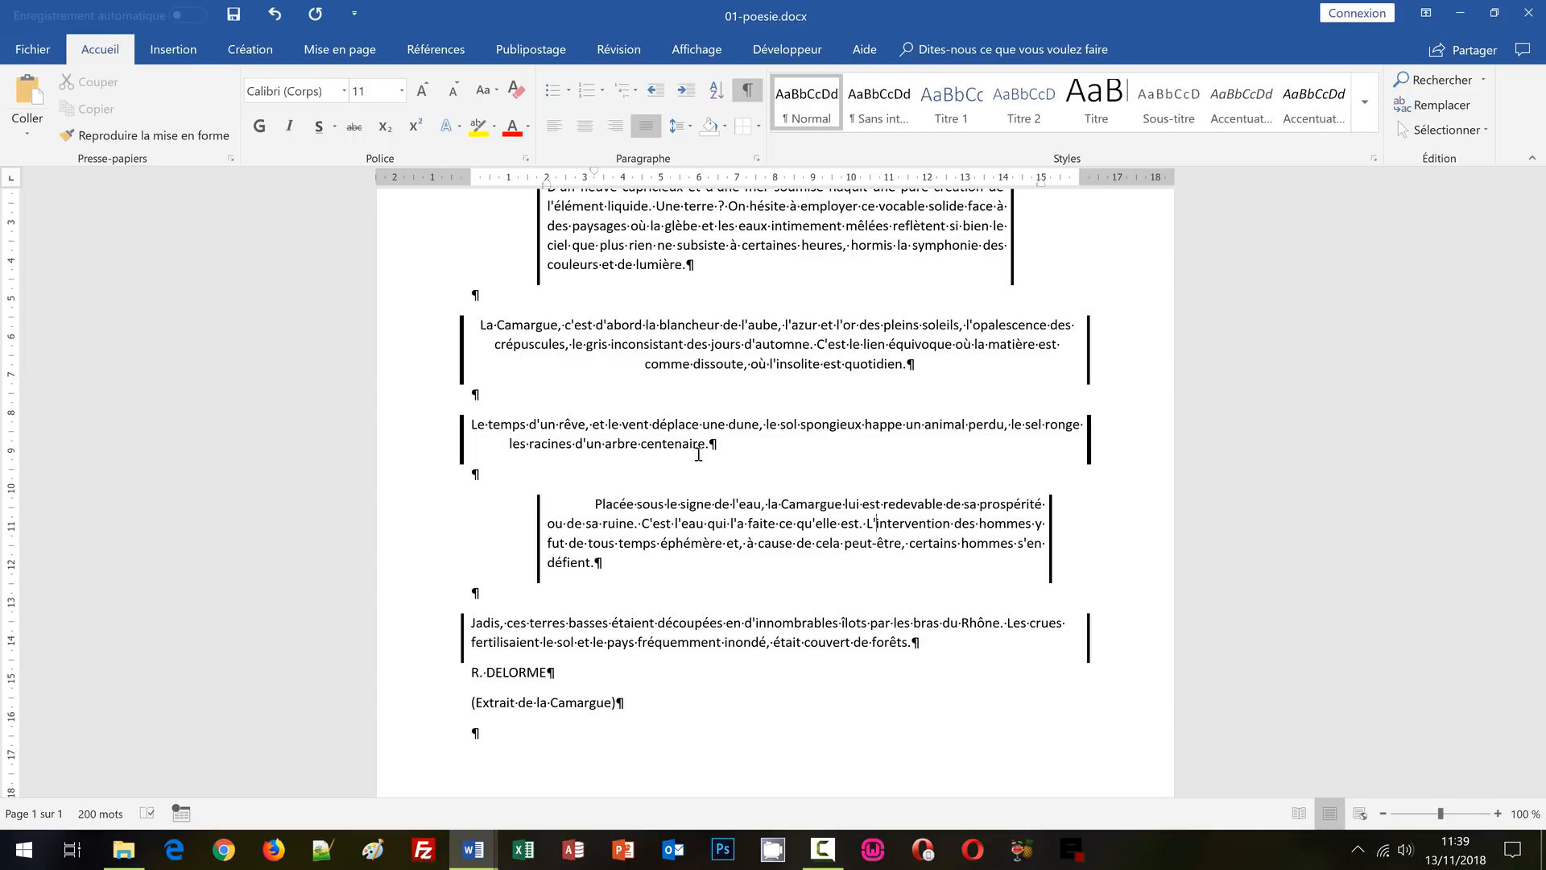
# Set the fourth body paragraph's left and right borders to 3 pt.
pyautogui.click(760, 125)
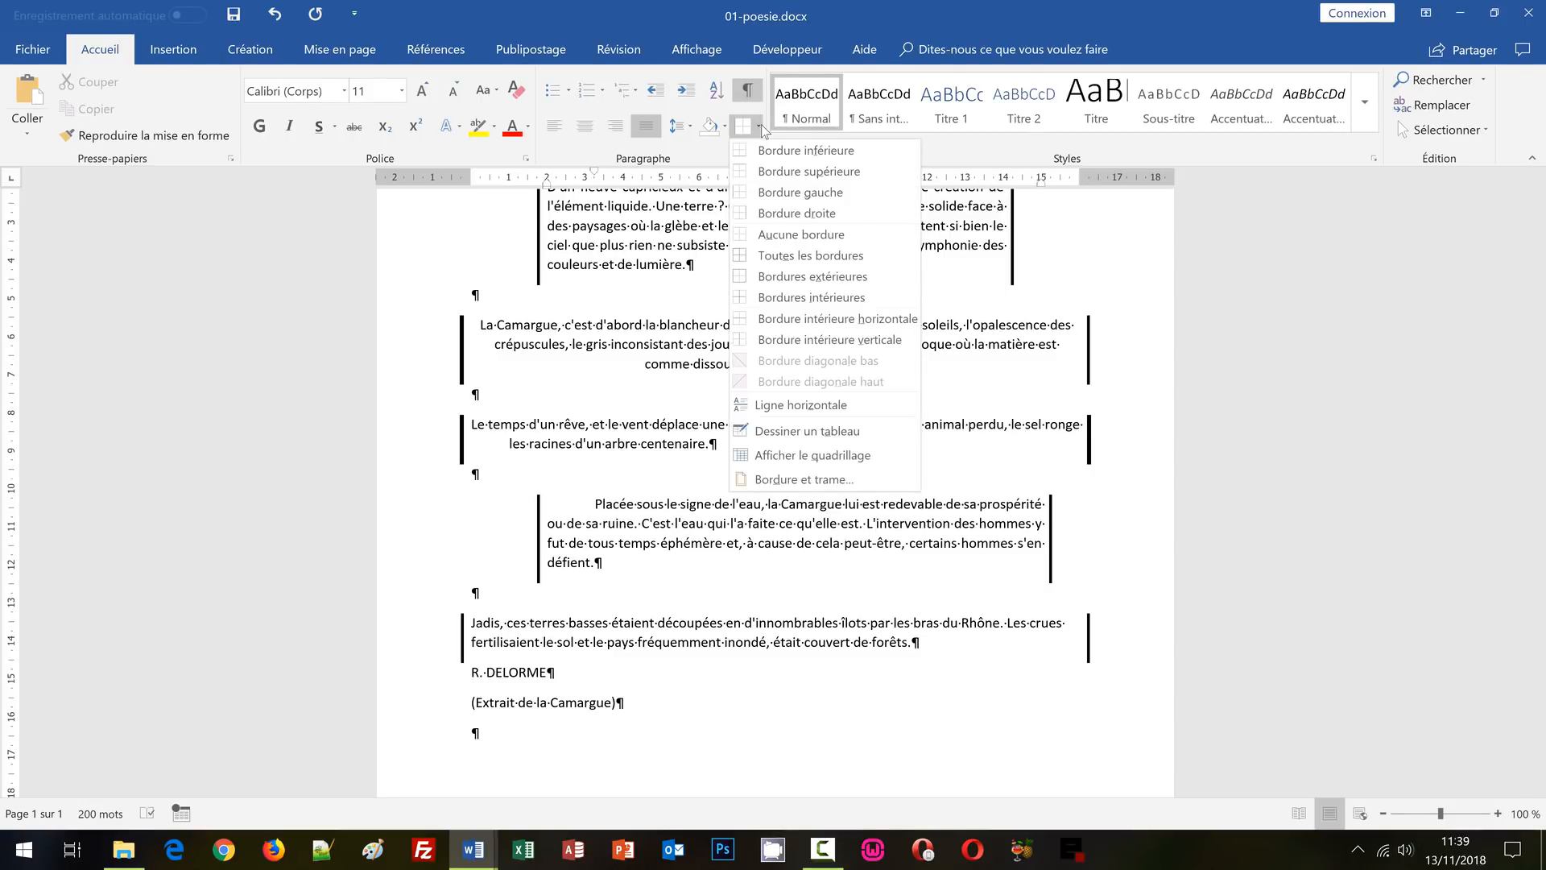
pyautogui.click(784, 481)
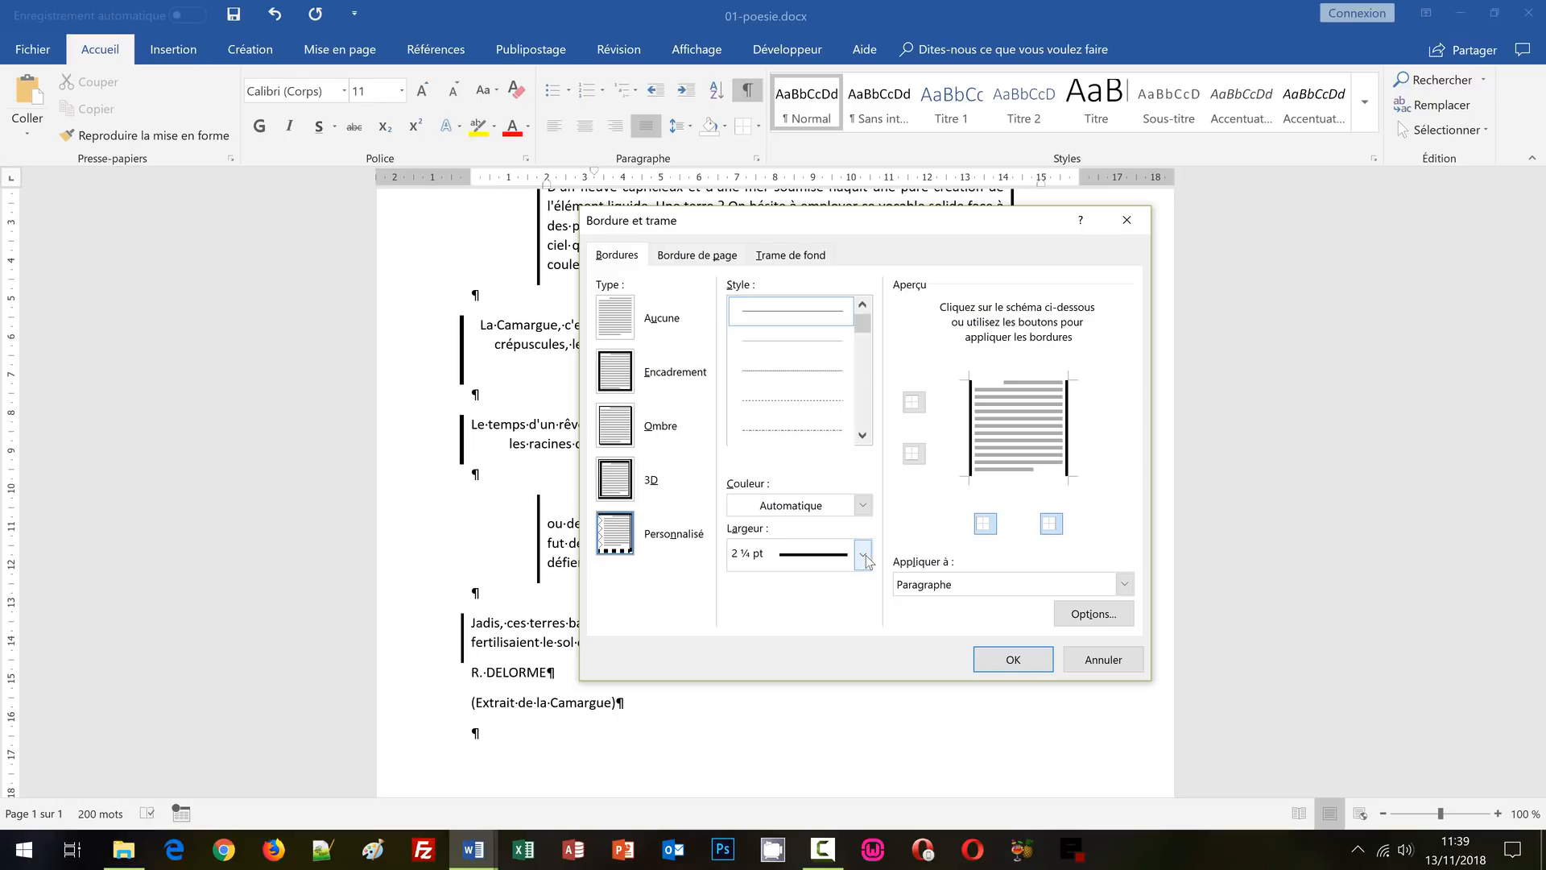
pyautogui.click(863, 556)
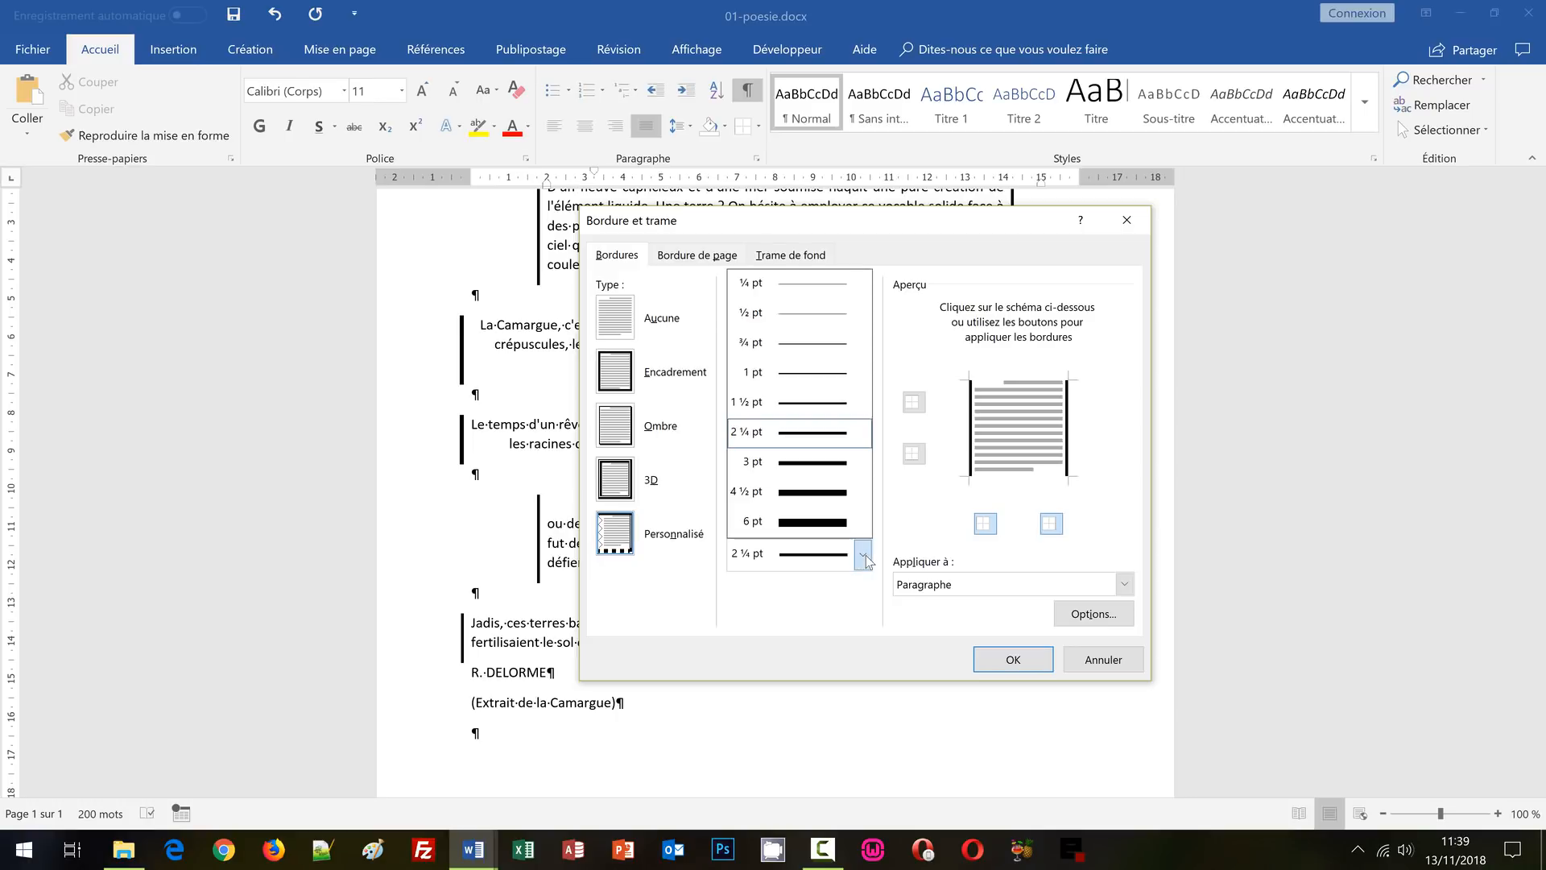
pyautogui.click(817, 461)
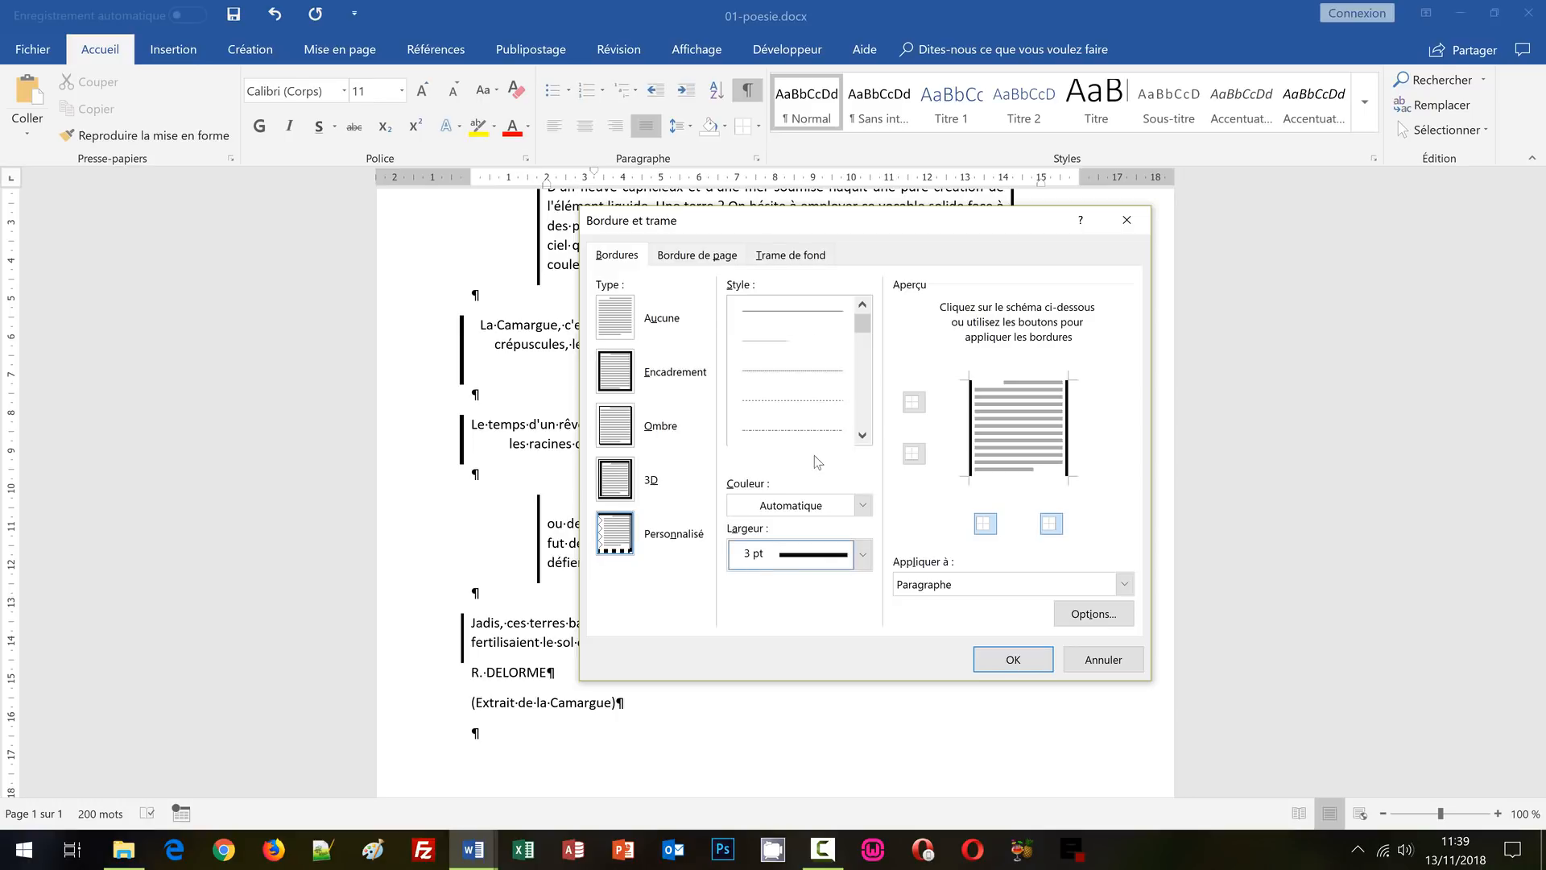
pyautogui.click(974, 465)
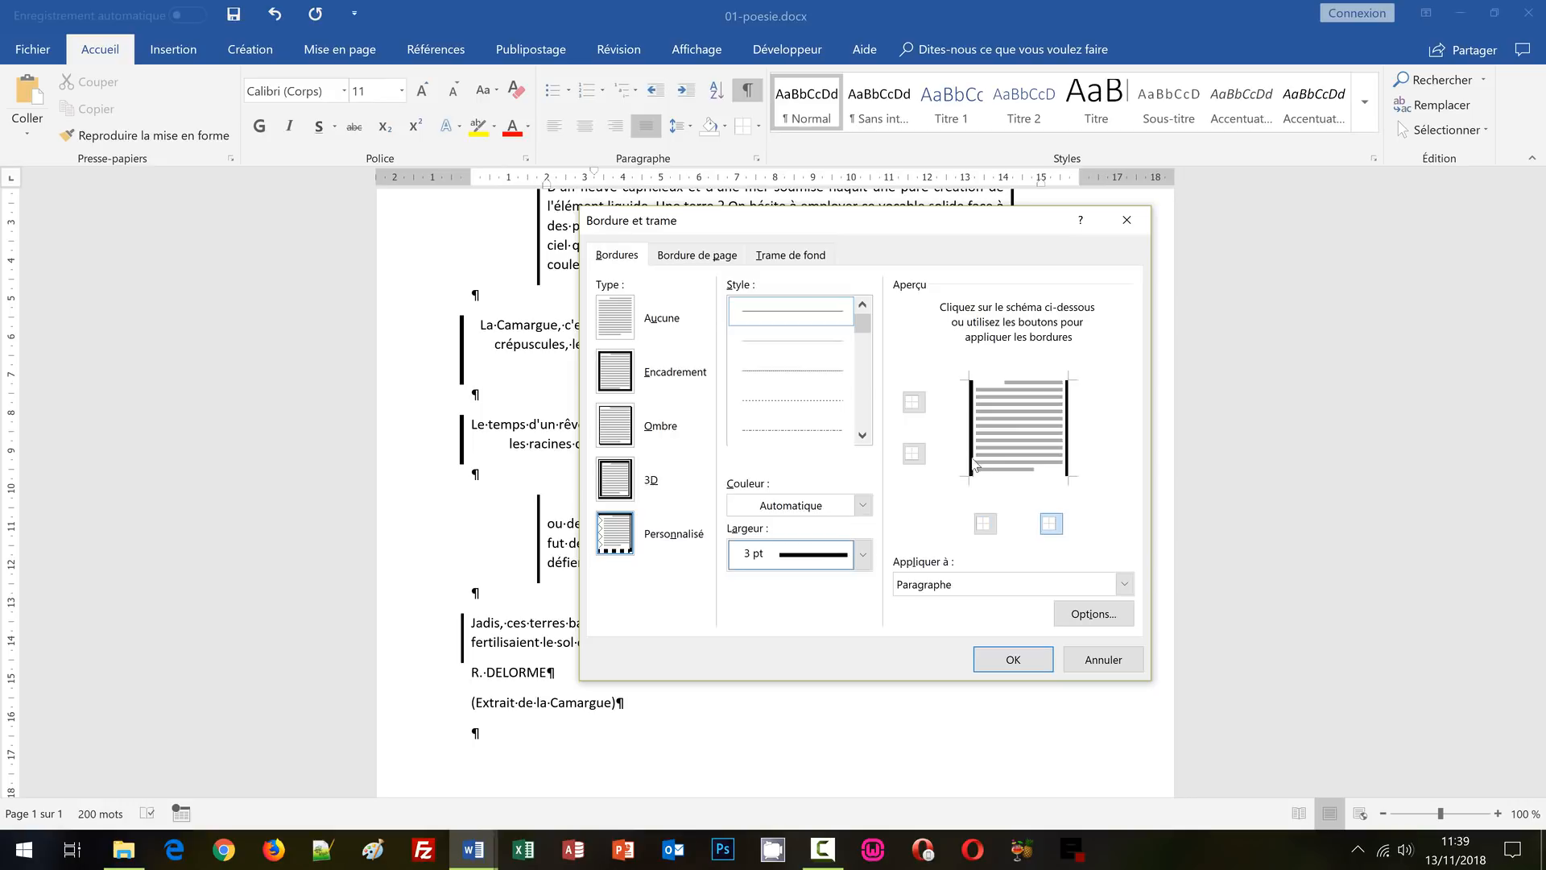
pyautogui.click(1069, 457)
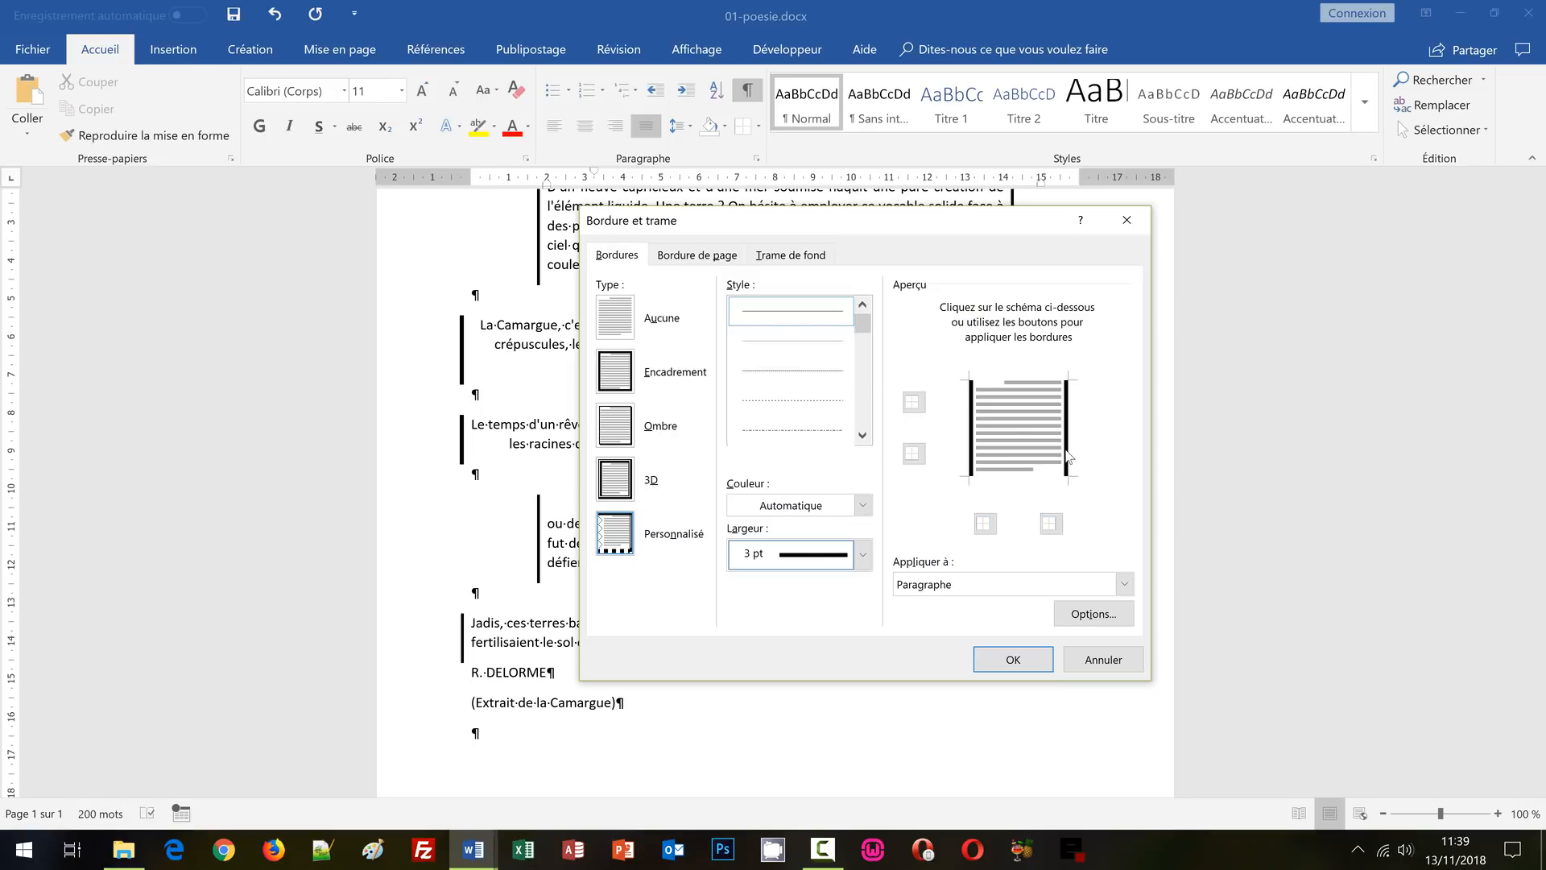
pyautogui.click(1010, 659)
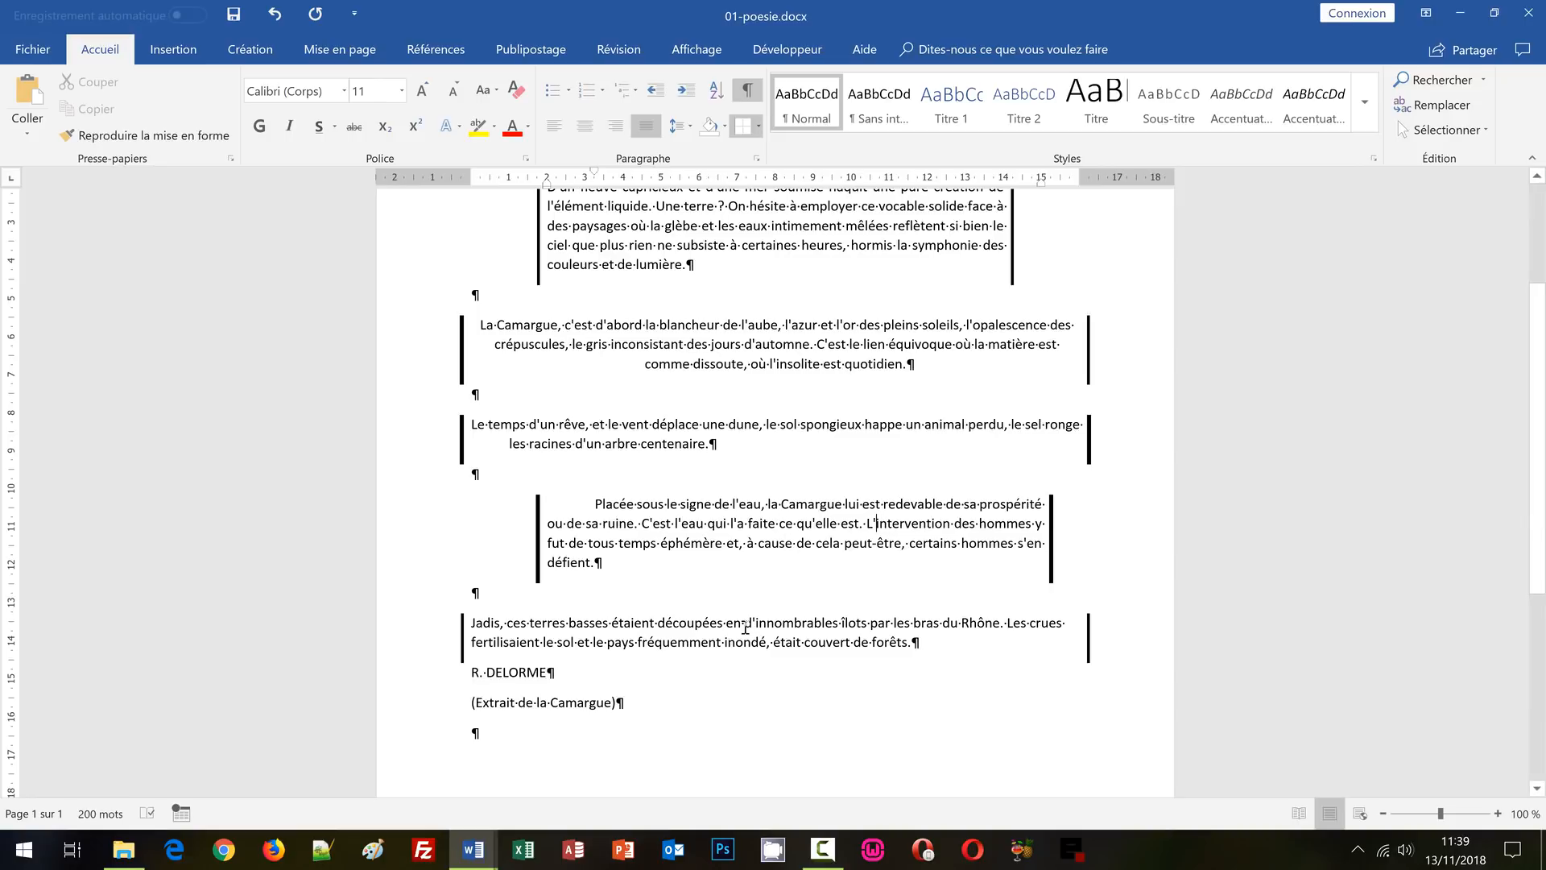
# Justify the fifth body paragraph with 3 pt side borders and indent it about 1.25 cm left and 3.25 cm right.
pyautogui.click(745, 625)
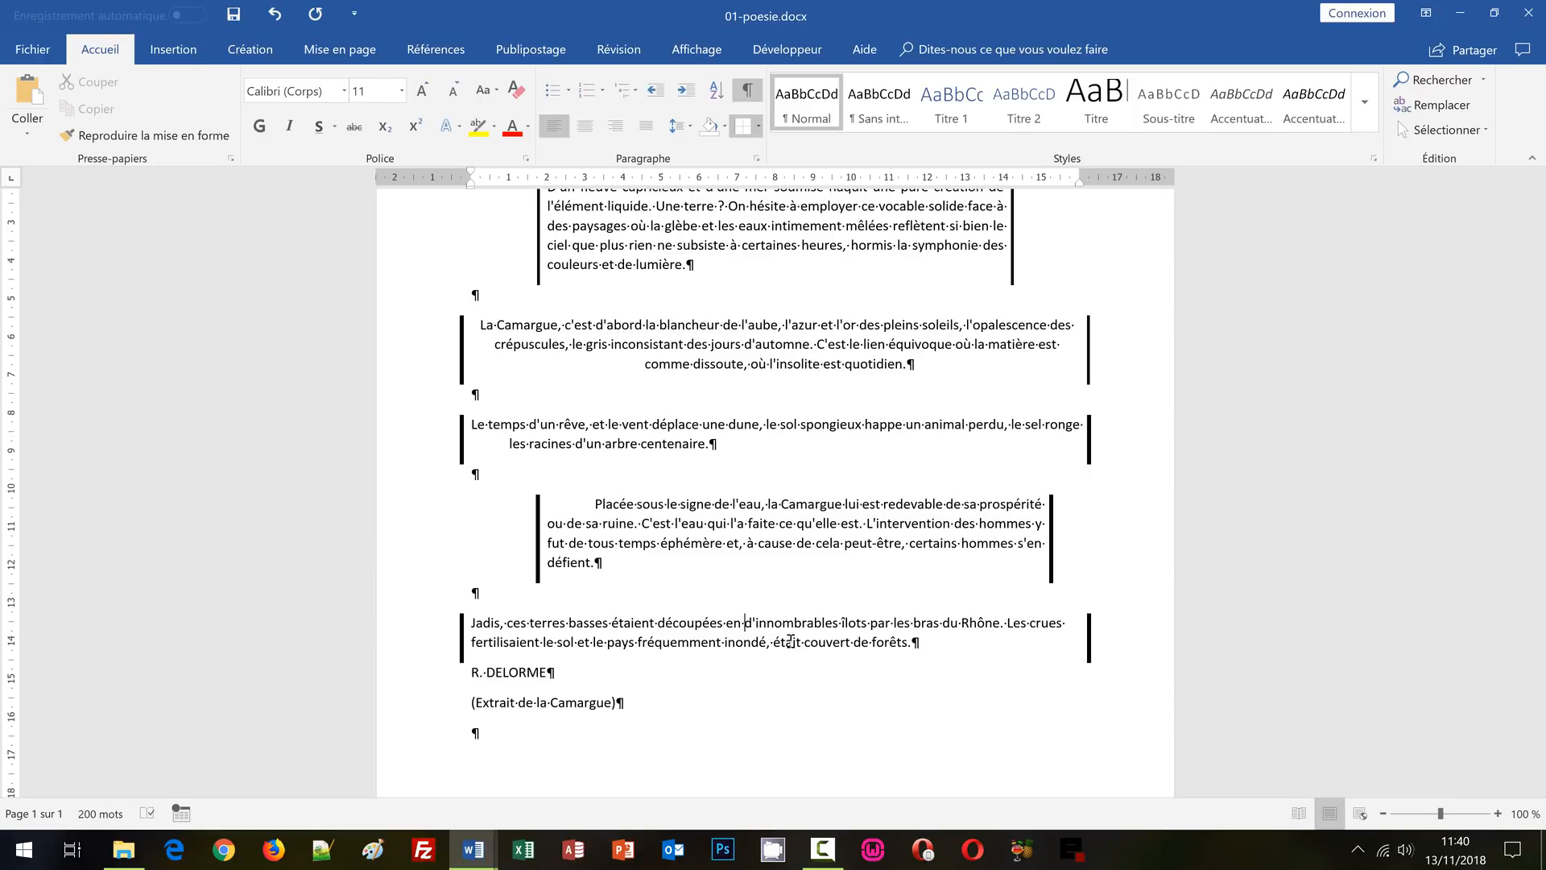
pyautogui.hotkey('ctrl', 'j')
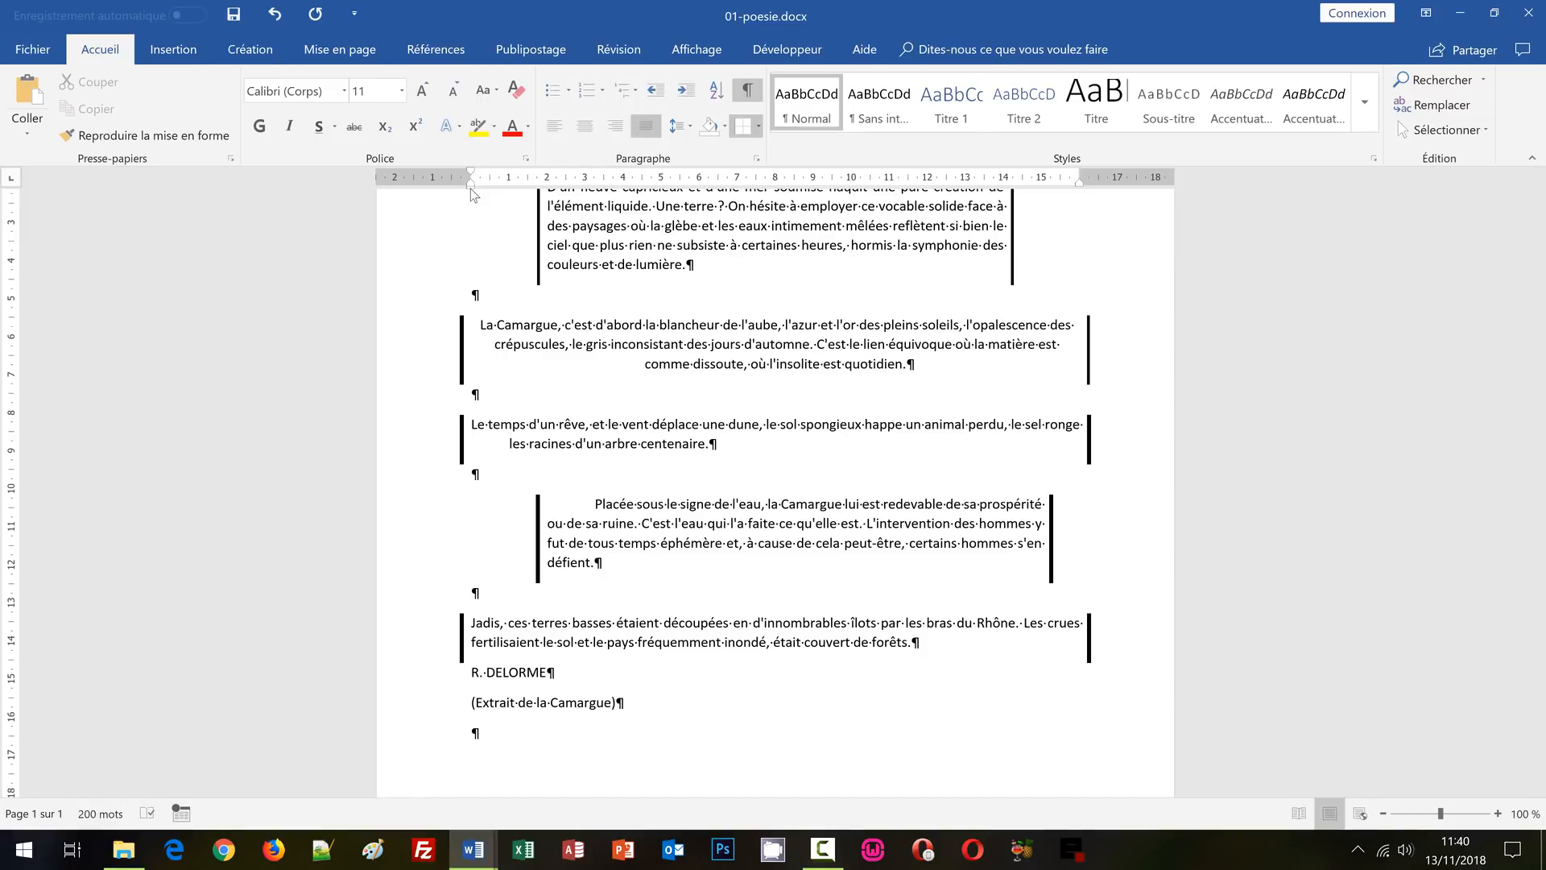
pyautogui.moveTo(471, 189); pyautogui.dragTo(517, 190)
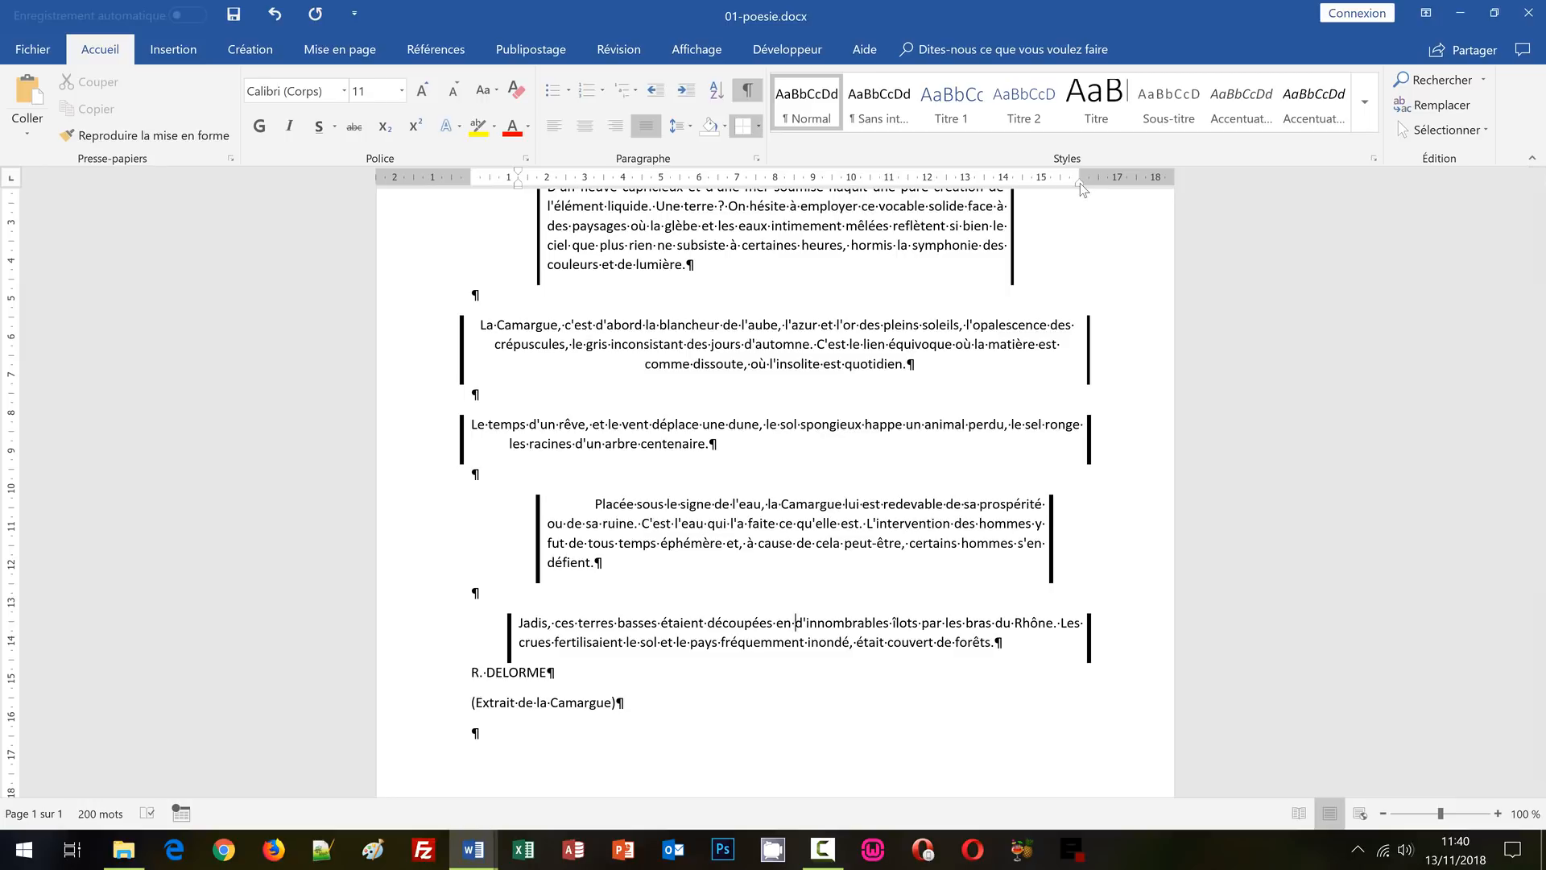
pyautogui.moveTo(1080, 183); pyautogui.dragTo(956, 184)
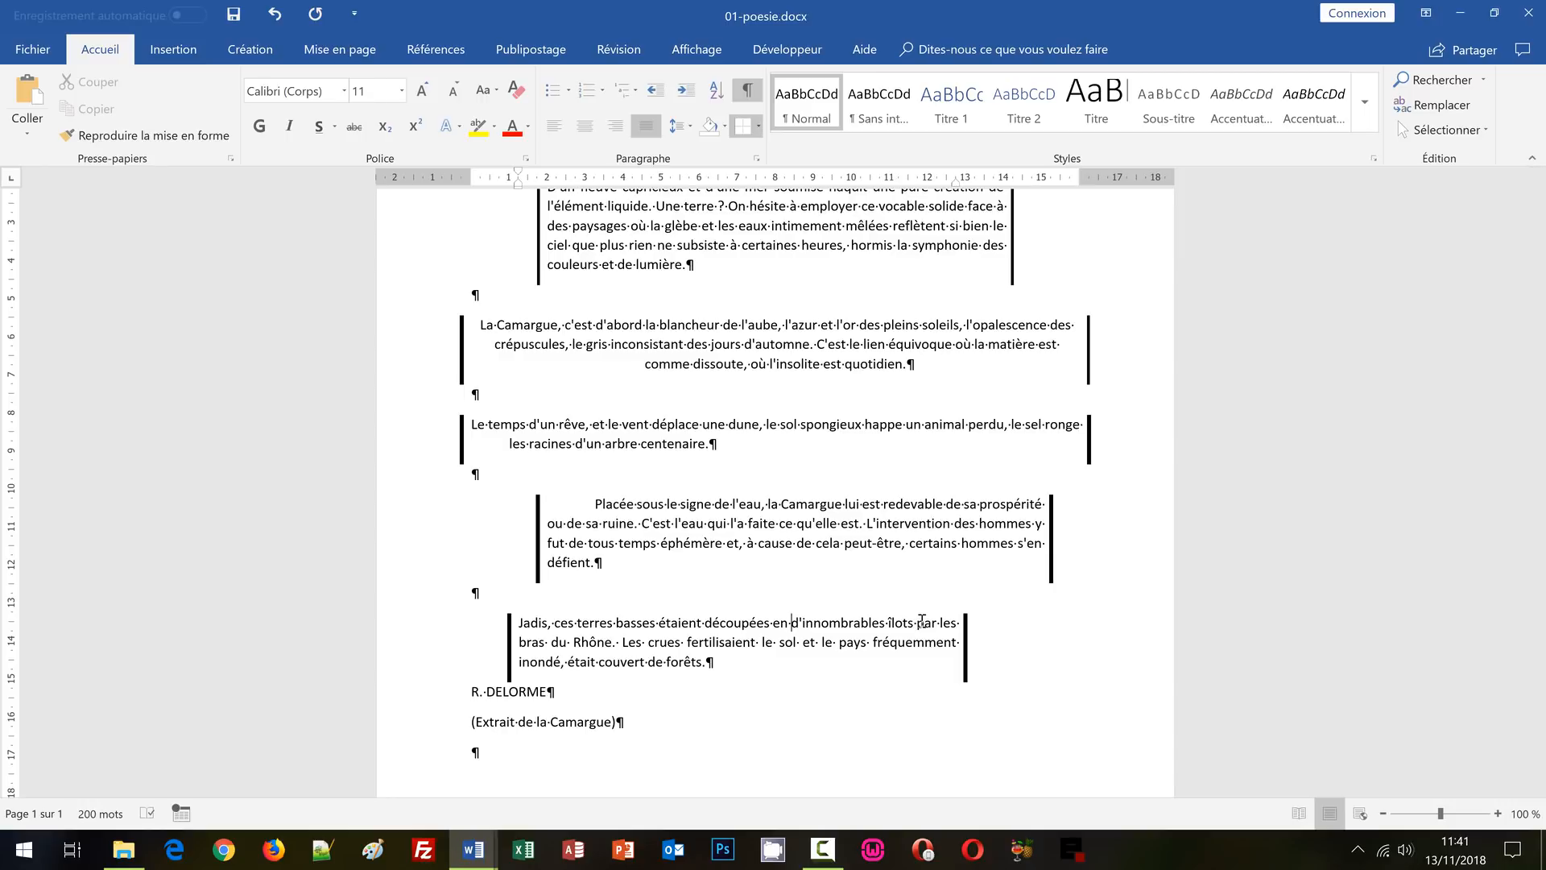
# Examine the fifth paragraph and the signature block's spacing, alignment and border in 01-poesie-arrivee.docx, and return to 01-poesie.docx.
pyautogui.click(479, 846)
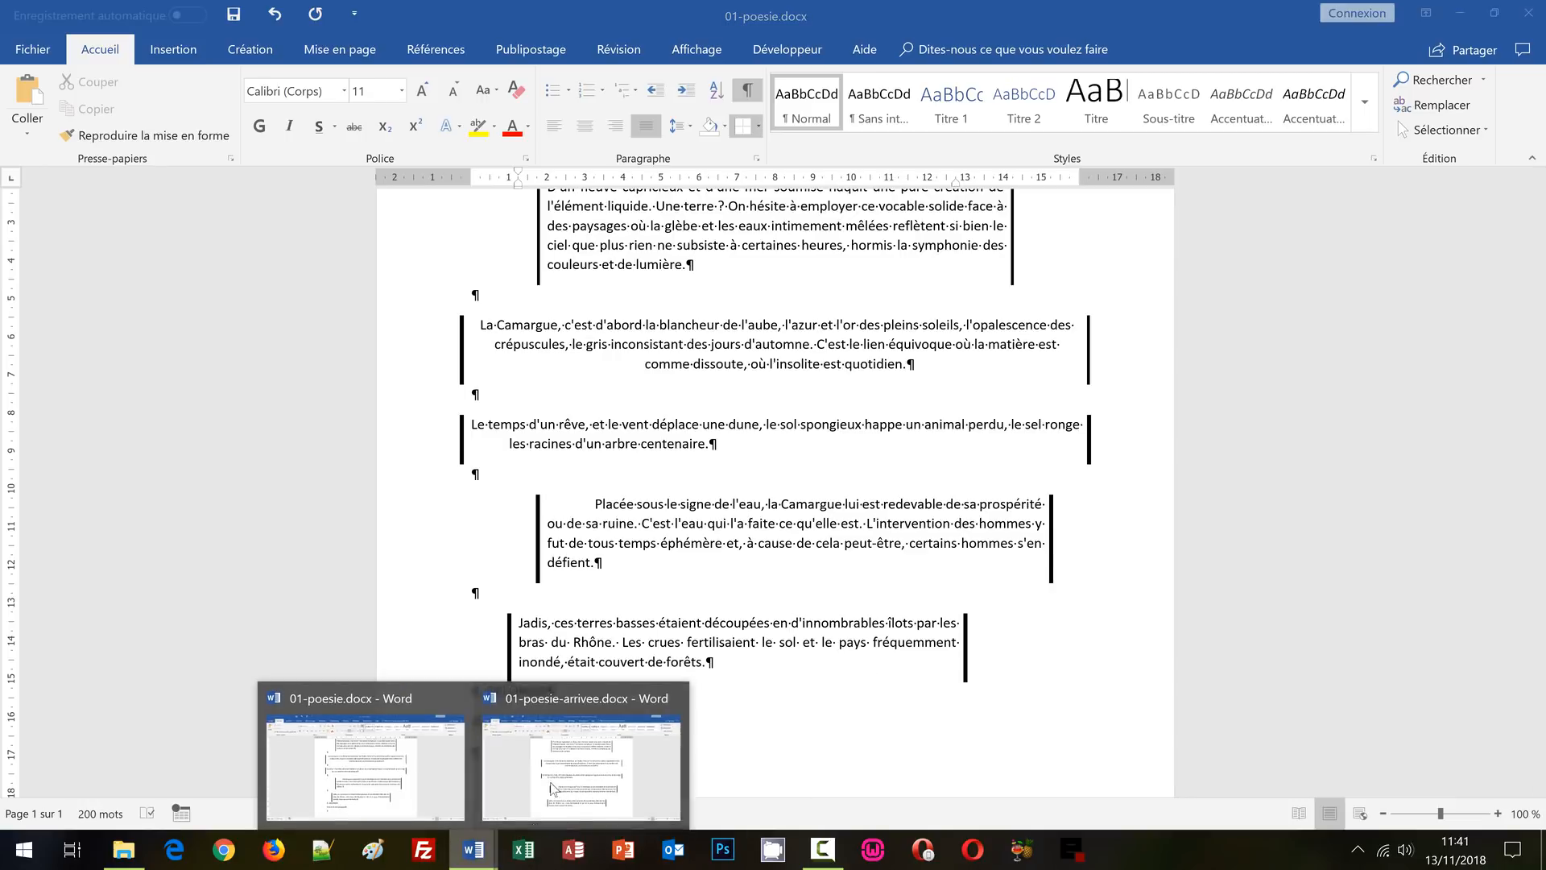
pyautogui.click(564, 780)
pyautogui.scroll(-3, 749, 693)
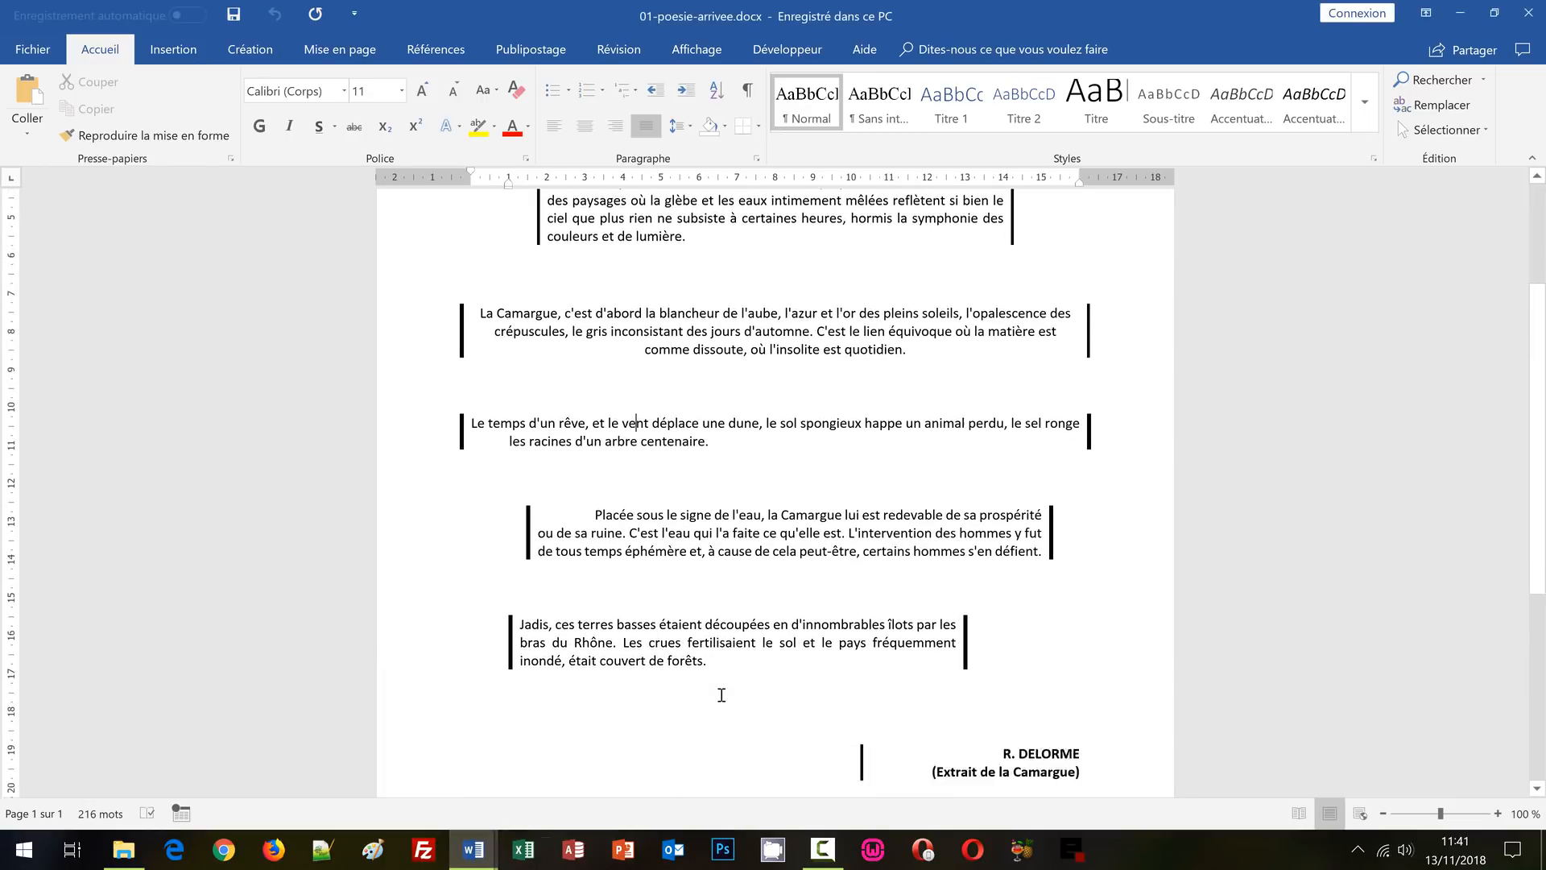
pyautogui.scroll(-1, 848, 696)
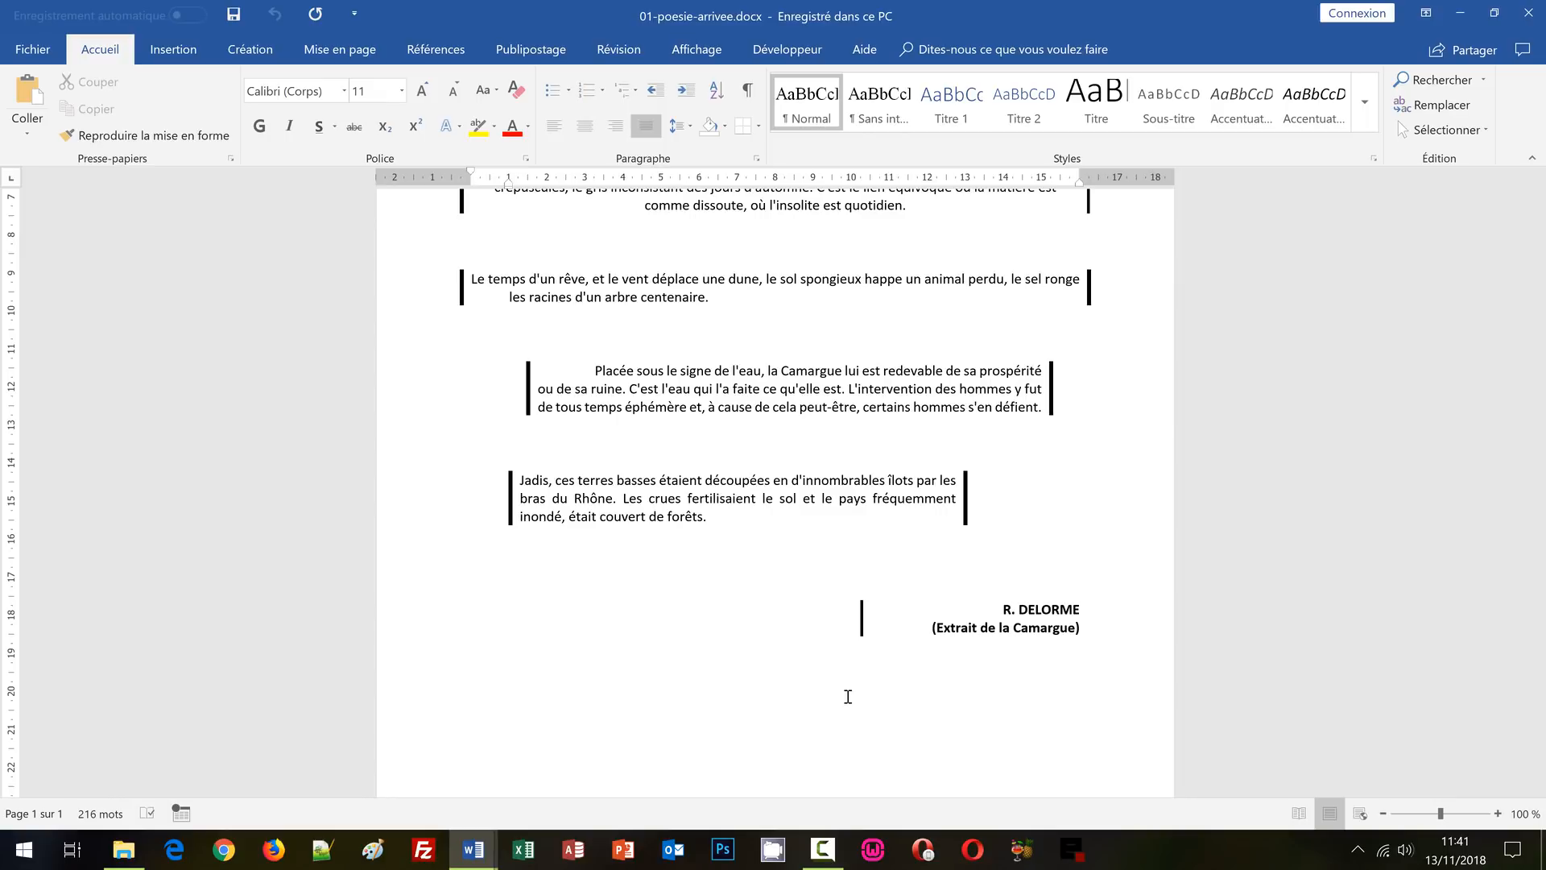
pyautogui.click(475, 854)
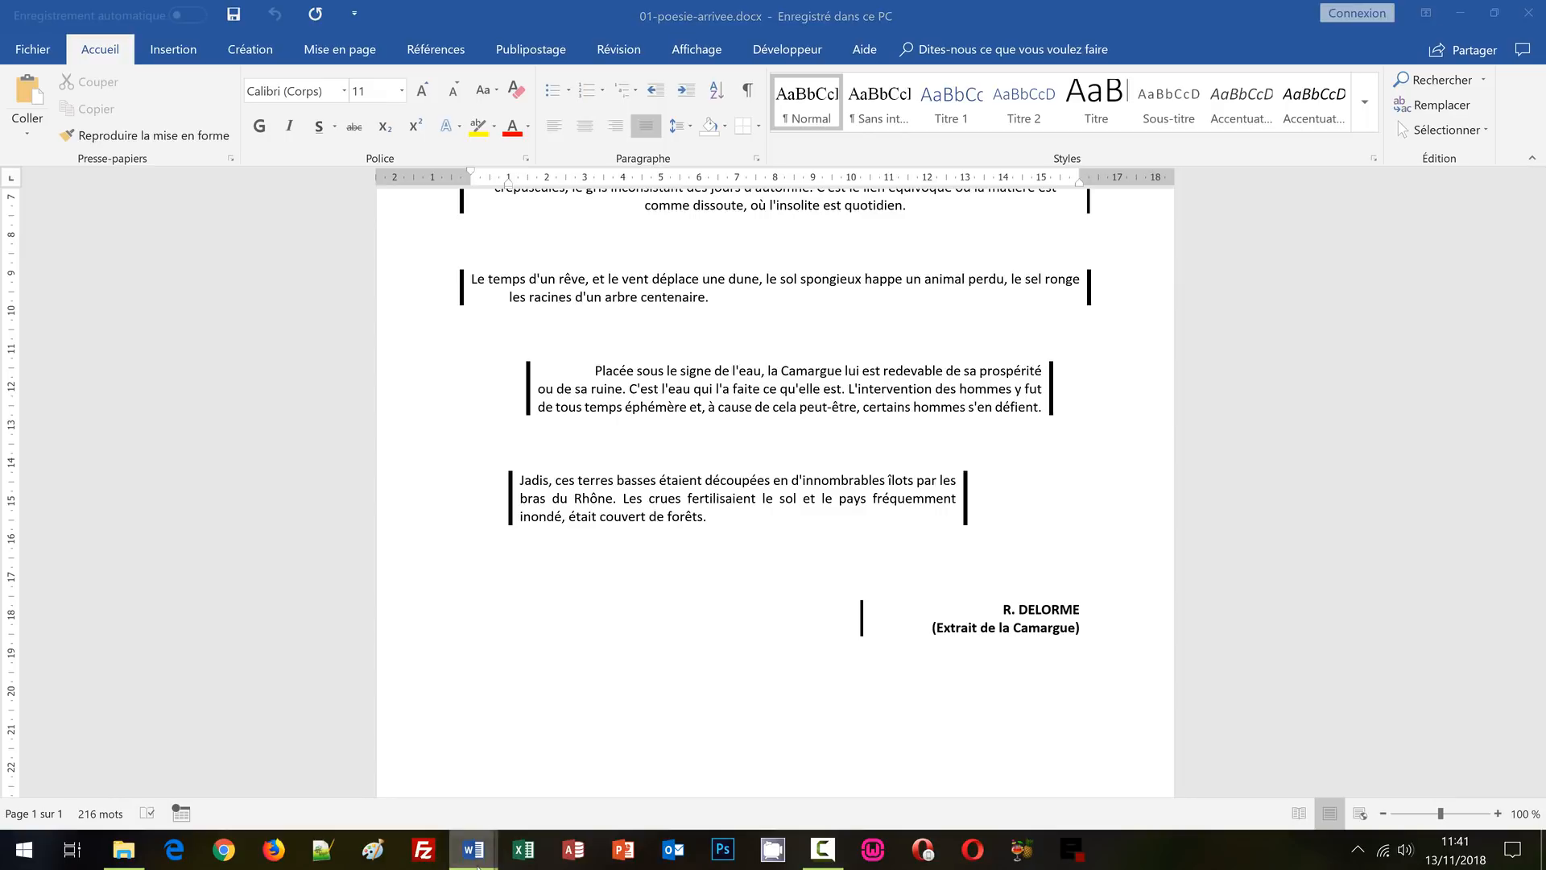
pyautogui.click(418, 810)
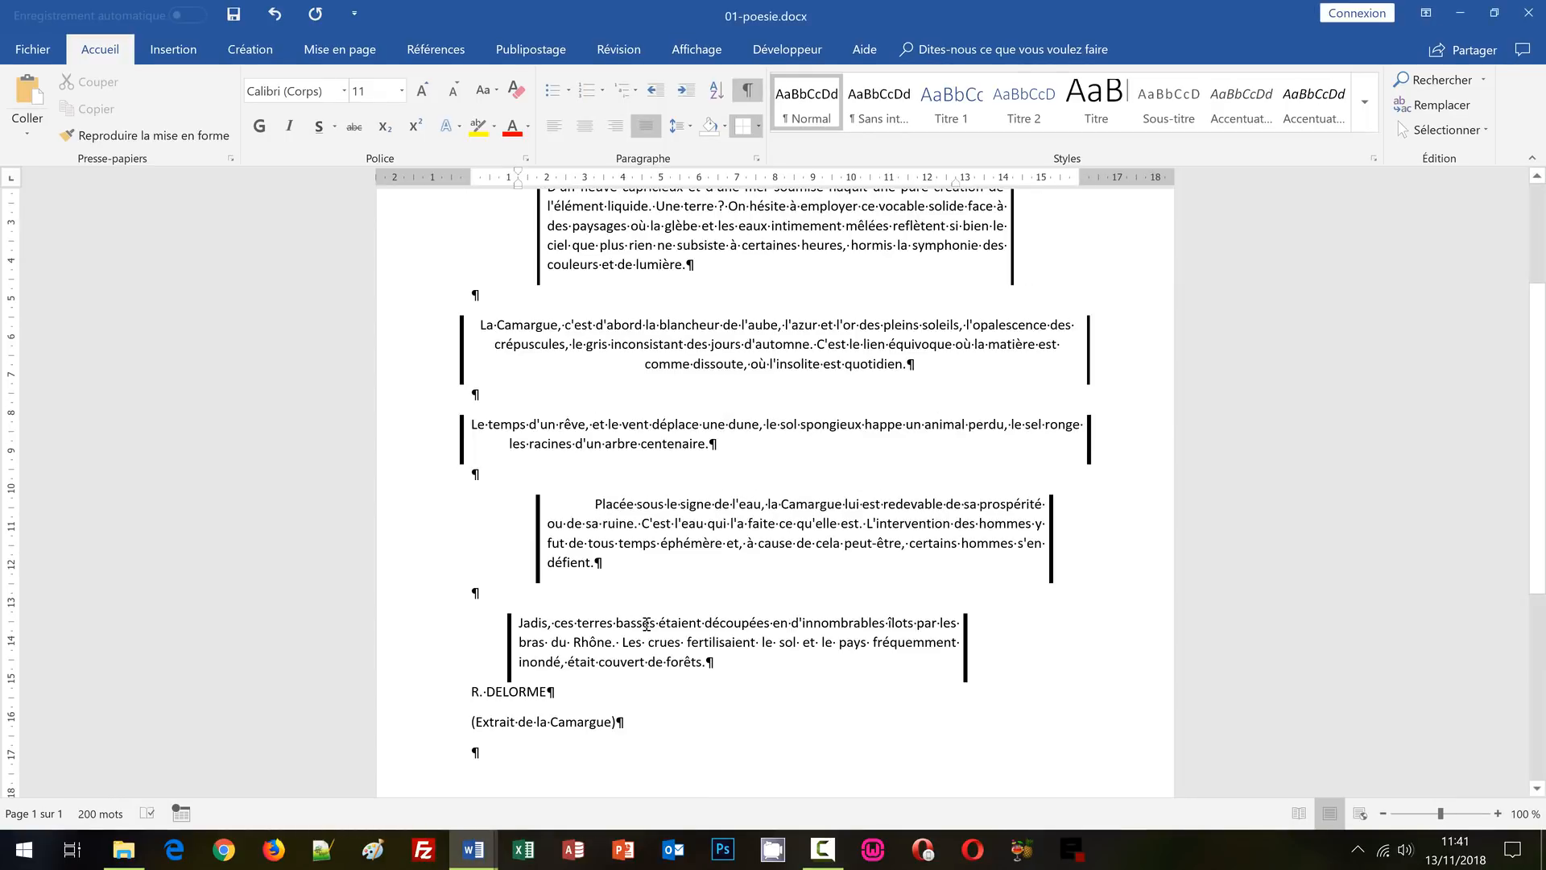
# Insert an empty paragraph between the fifth body paragraph and the author's name.
pyautogui.scroll(-1, 687, 744)
pyautogui.click(469, 596)
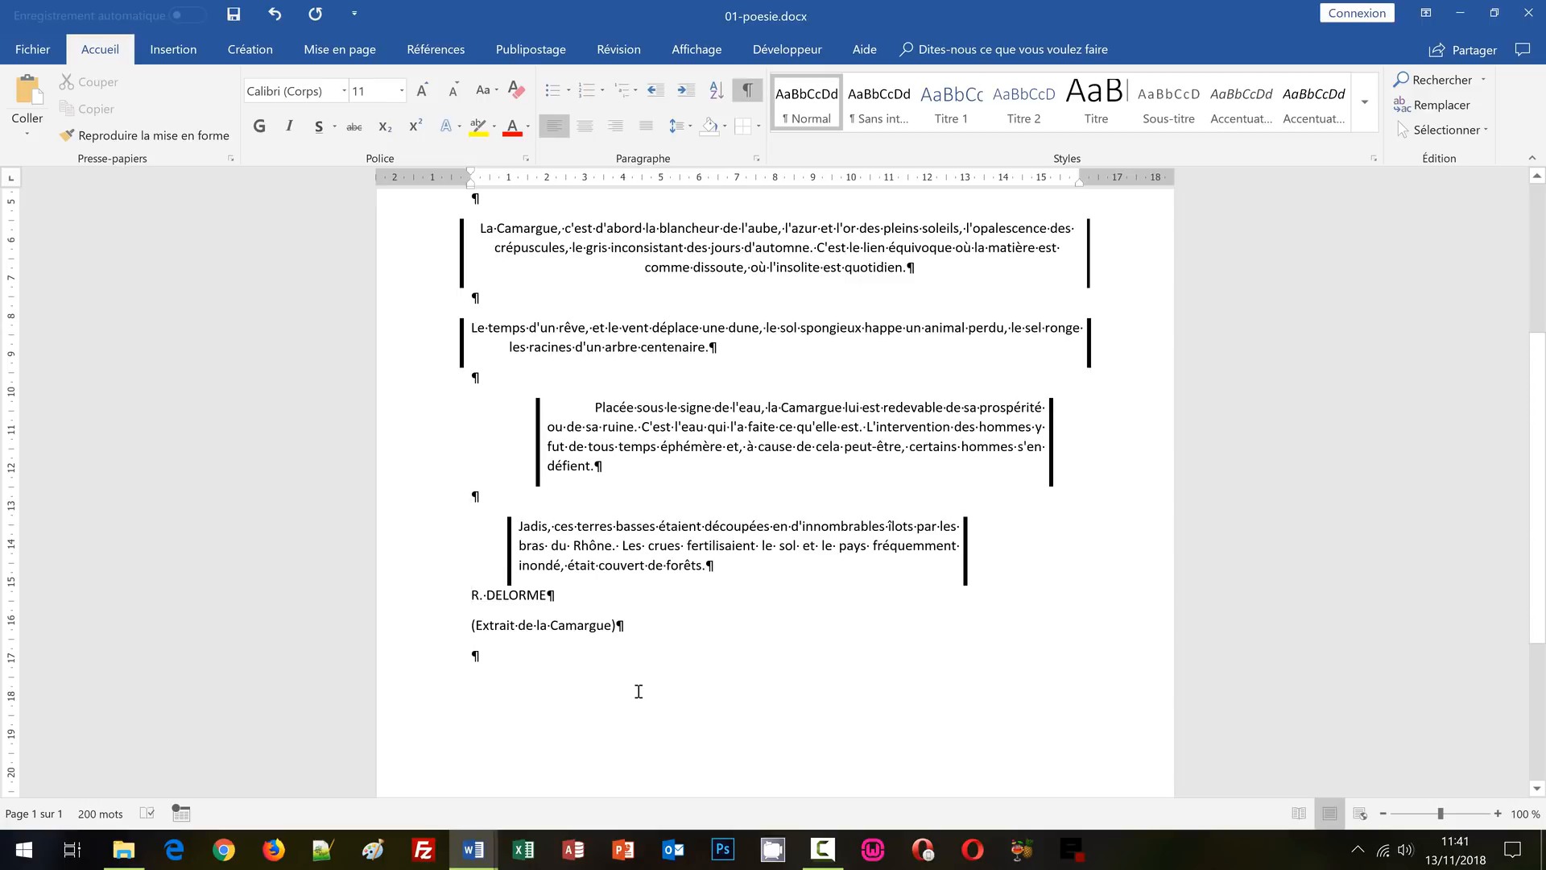
pyautogui.press('Return')
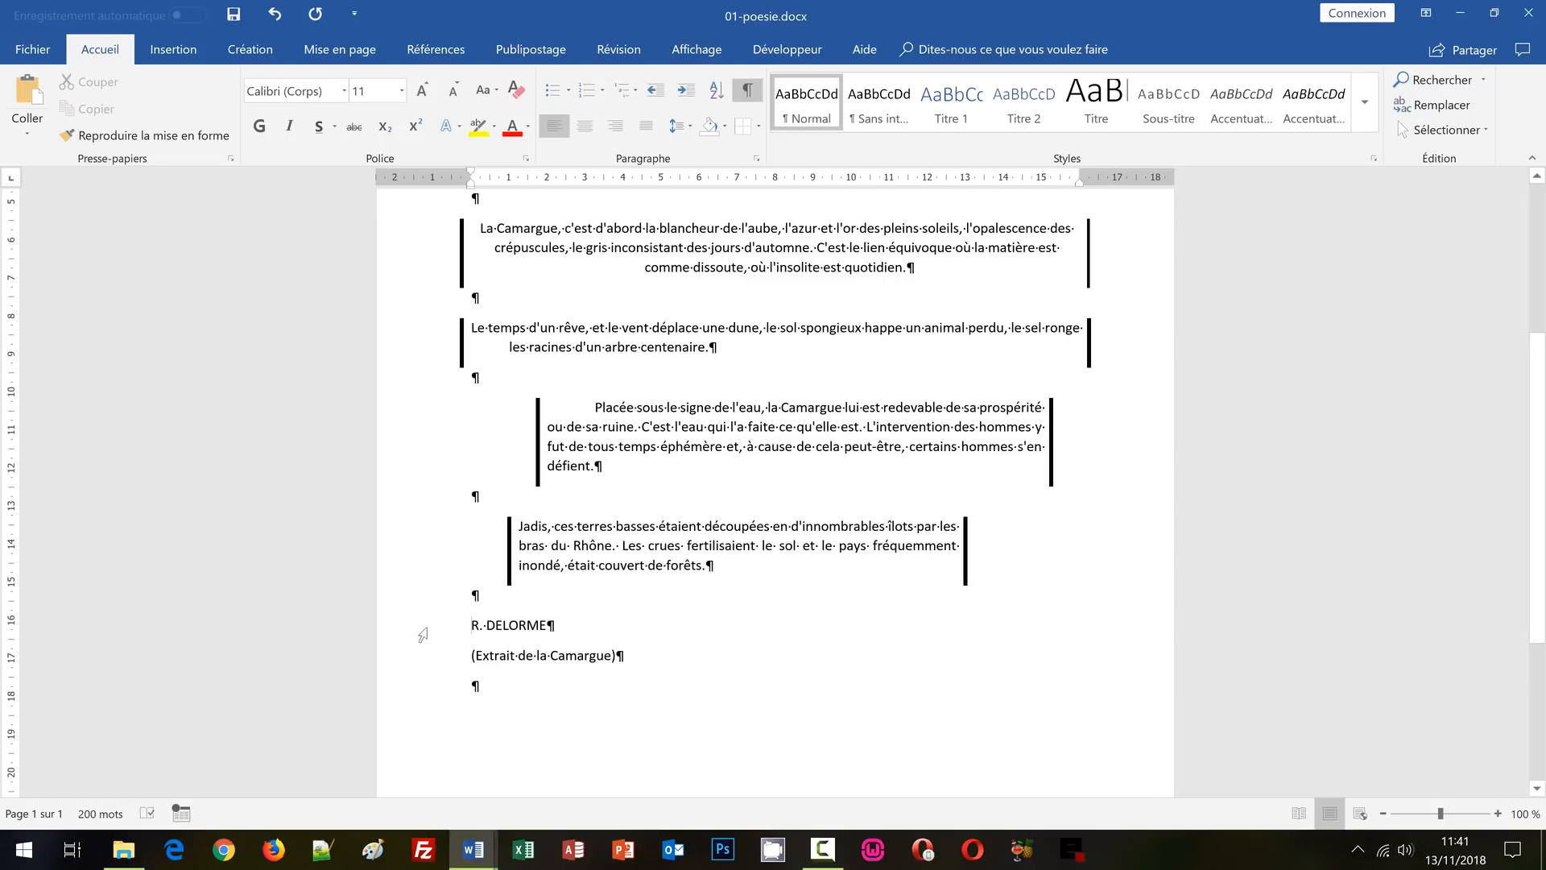
# Make the author's name and the "(Extrait de la Camargue)" line bold and right-aligned.
pyautogui.moveTo(422, 633); pyautogui.dragTo(424, 661)
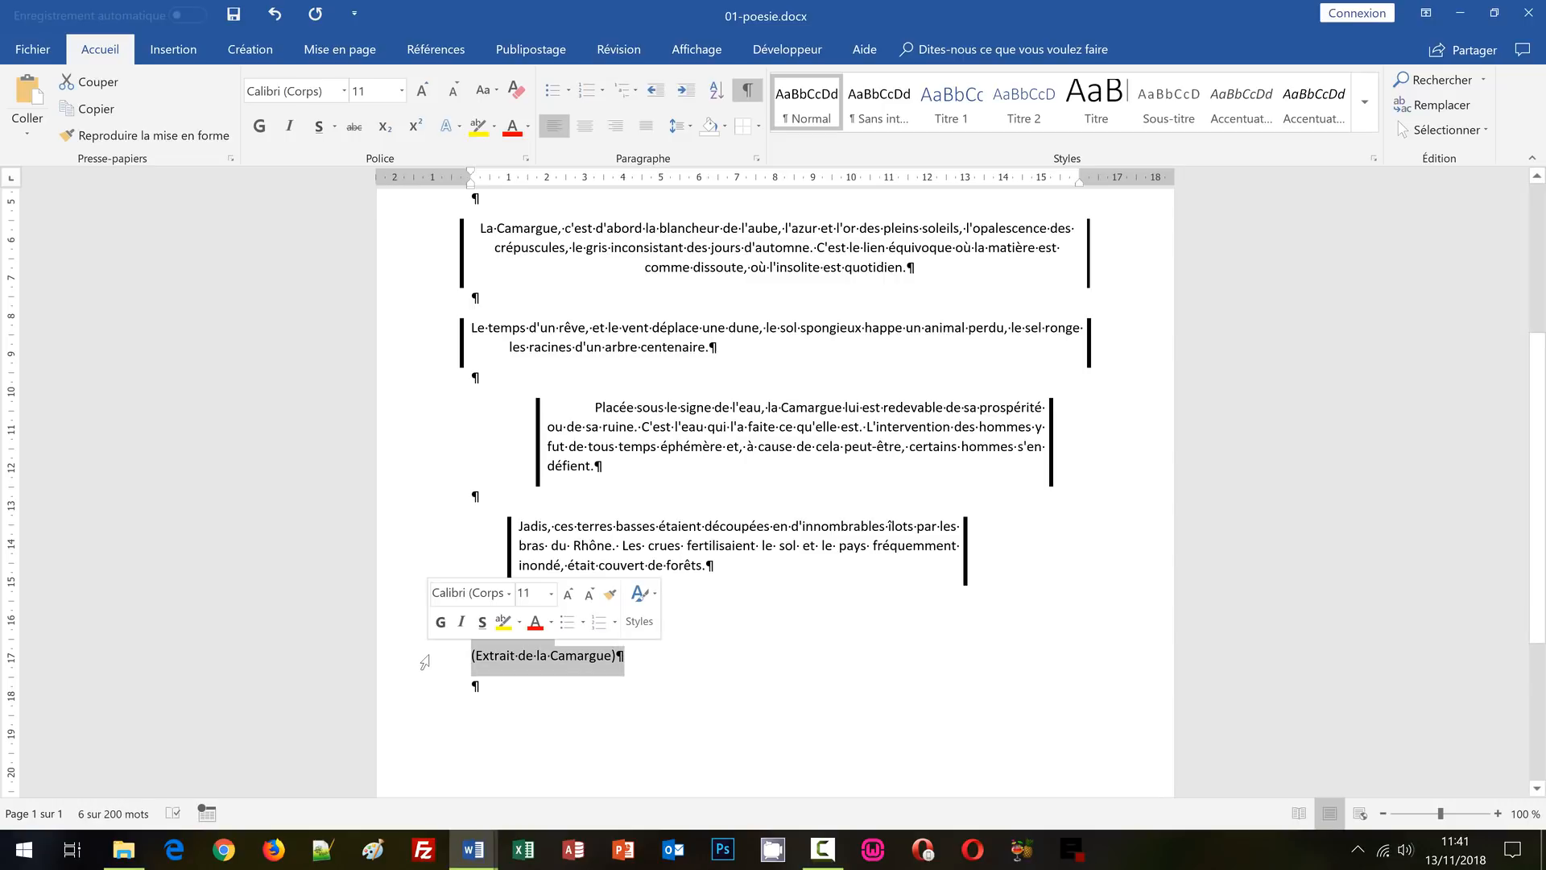
pyautogui.hotkey('ctrl', 'g')
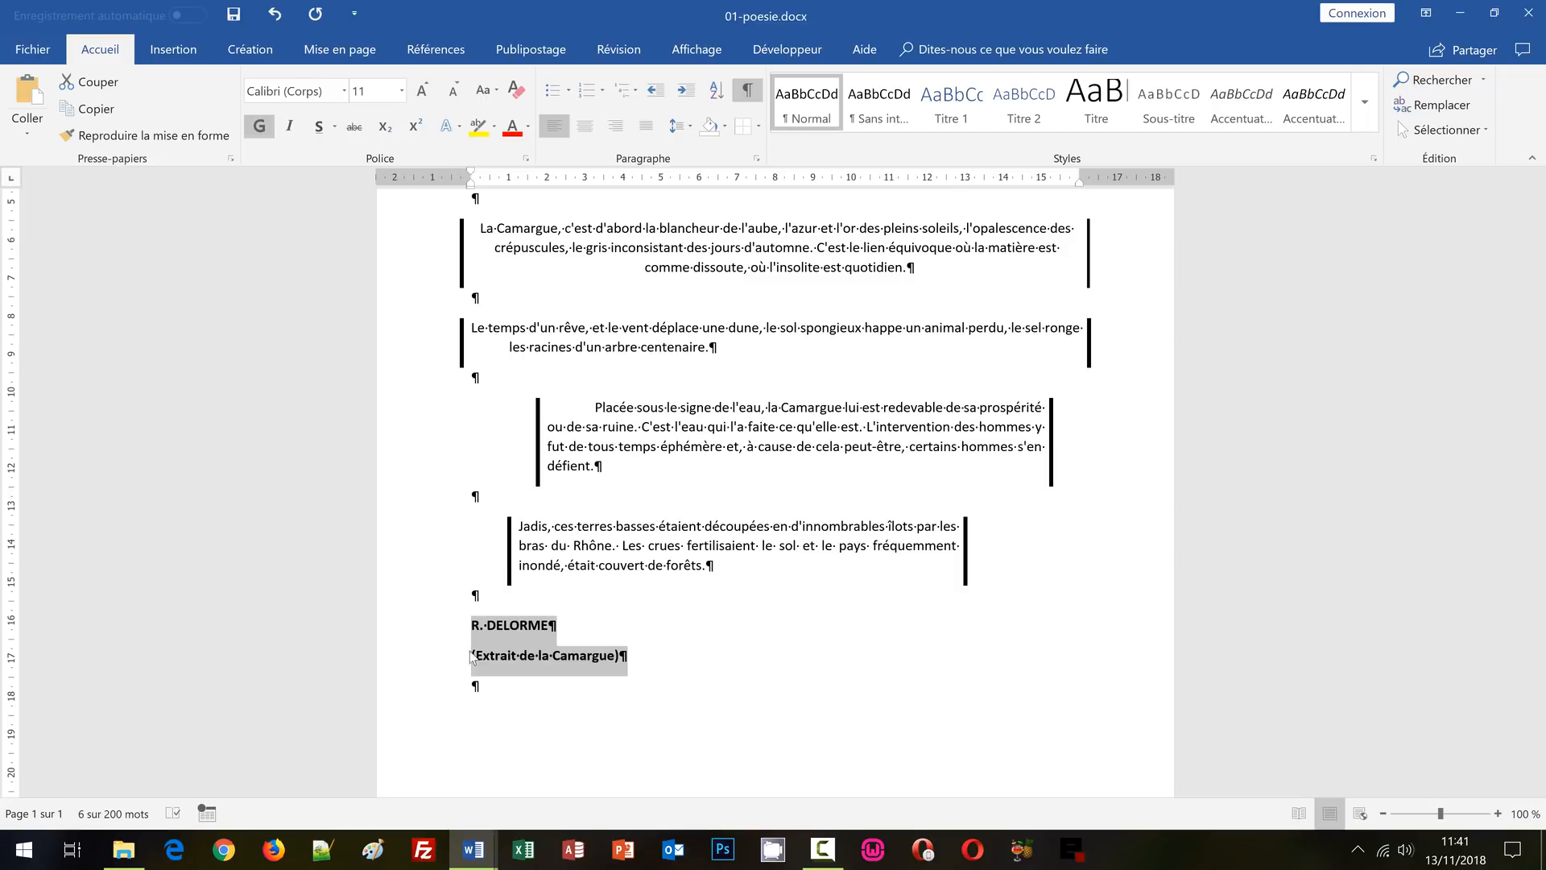
pyautogui.click(615, 127)
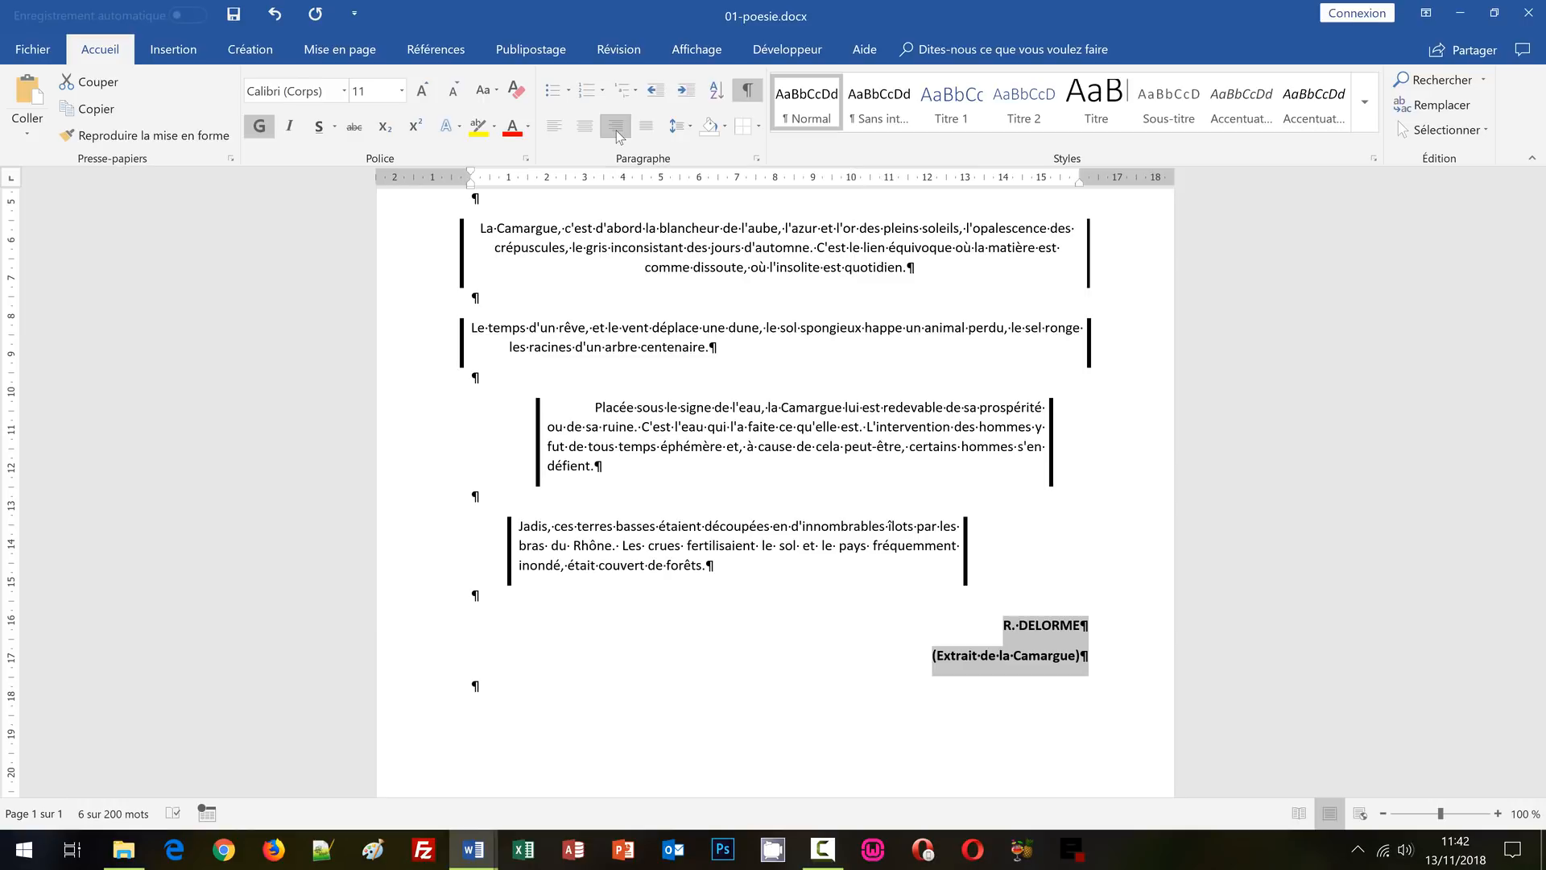
pyautogui.click(617, 134)
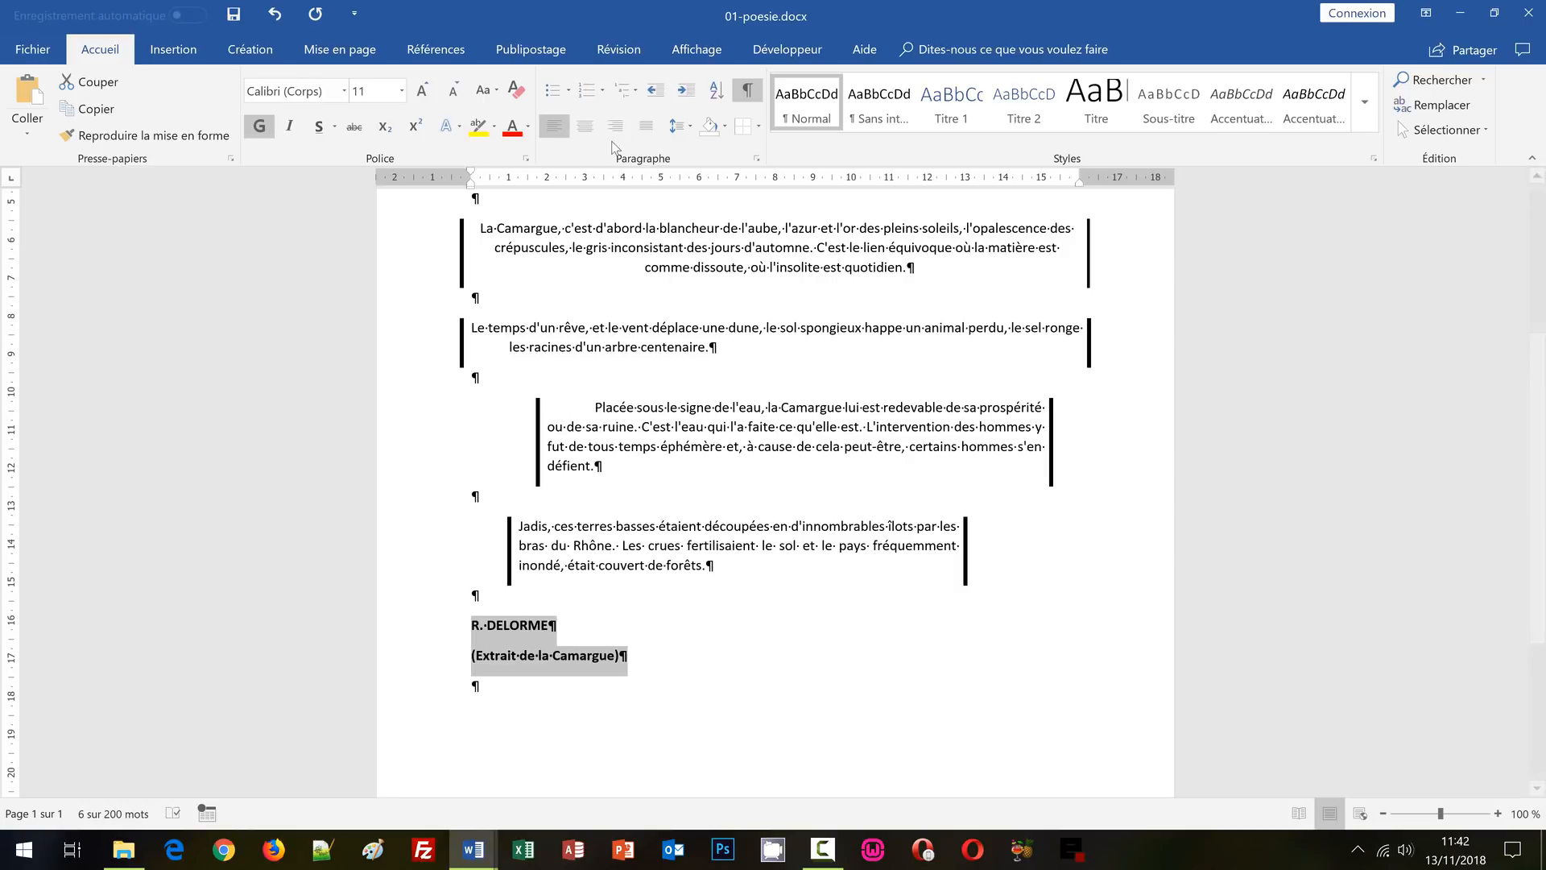
pyautogui.click(615, 126)
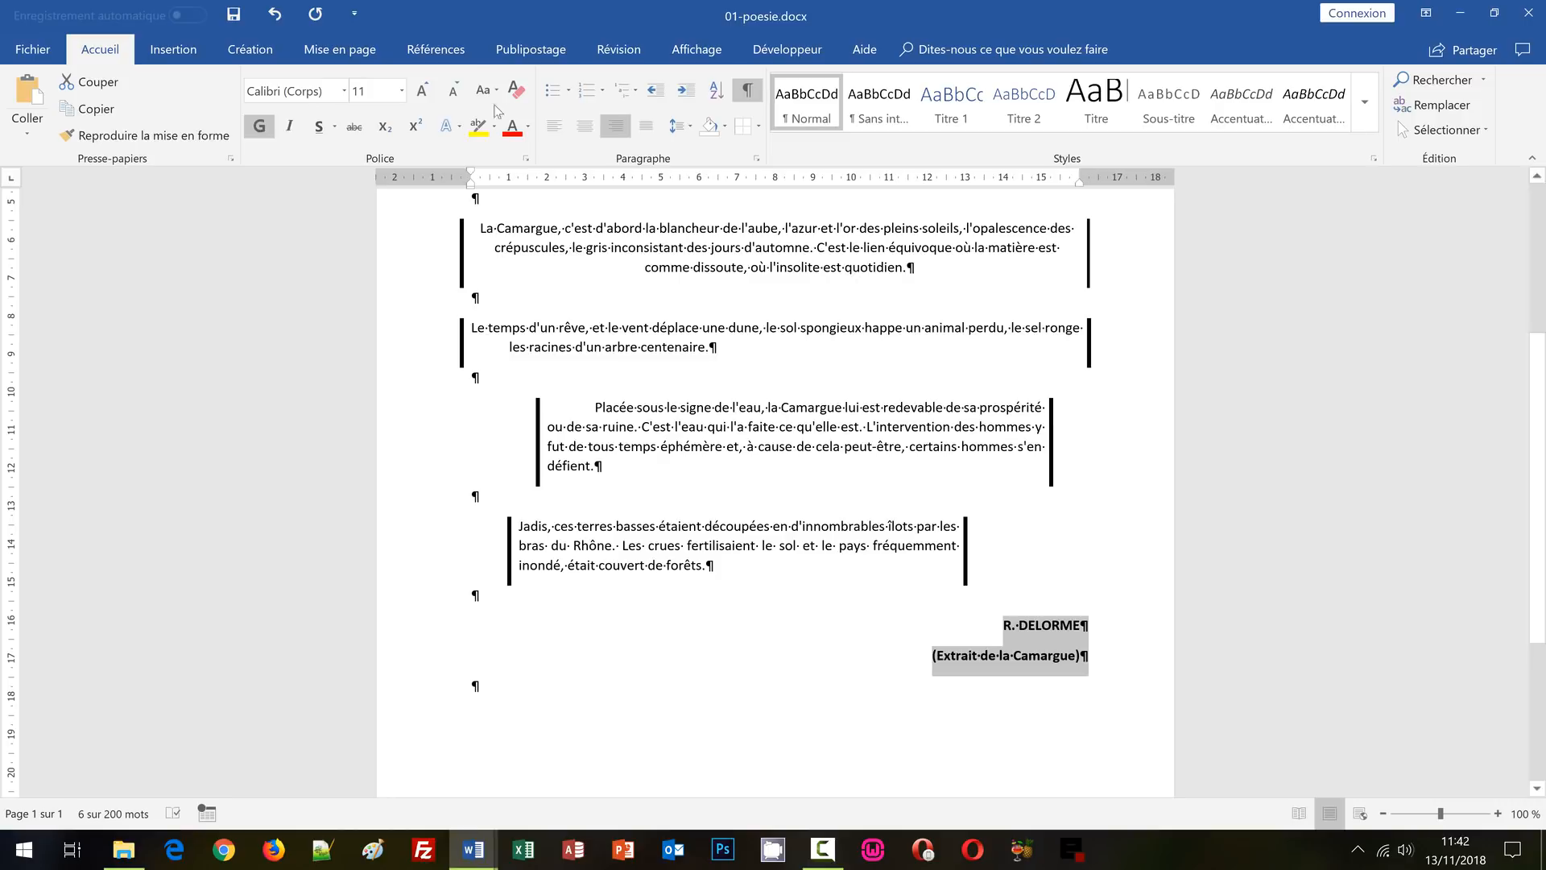
# Add a 2¼ pt left border to the author's name and "(Extrait de la Camargue)" lines.
pyautogui.click(760, 127)
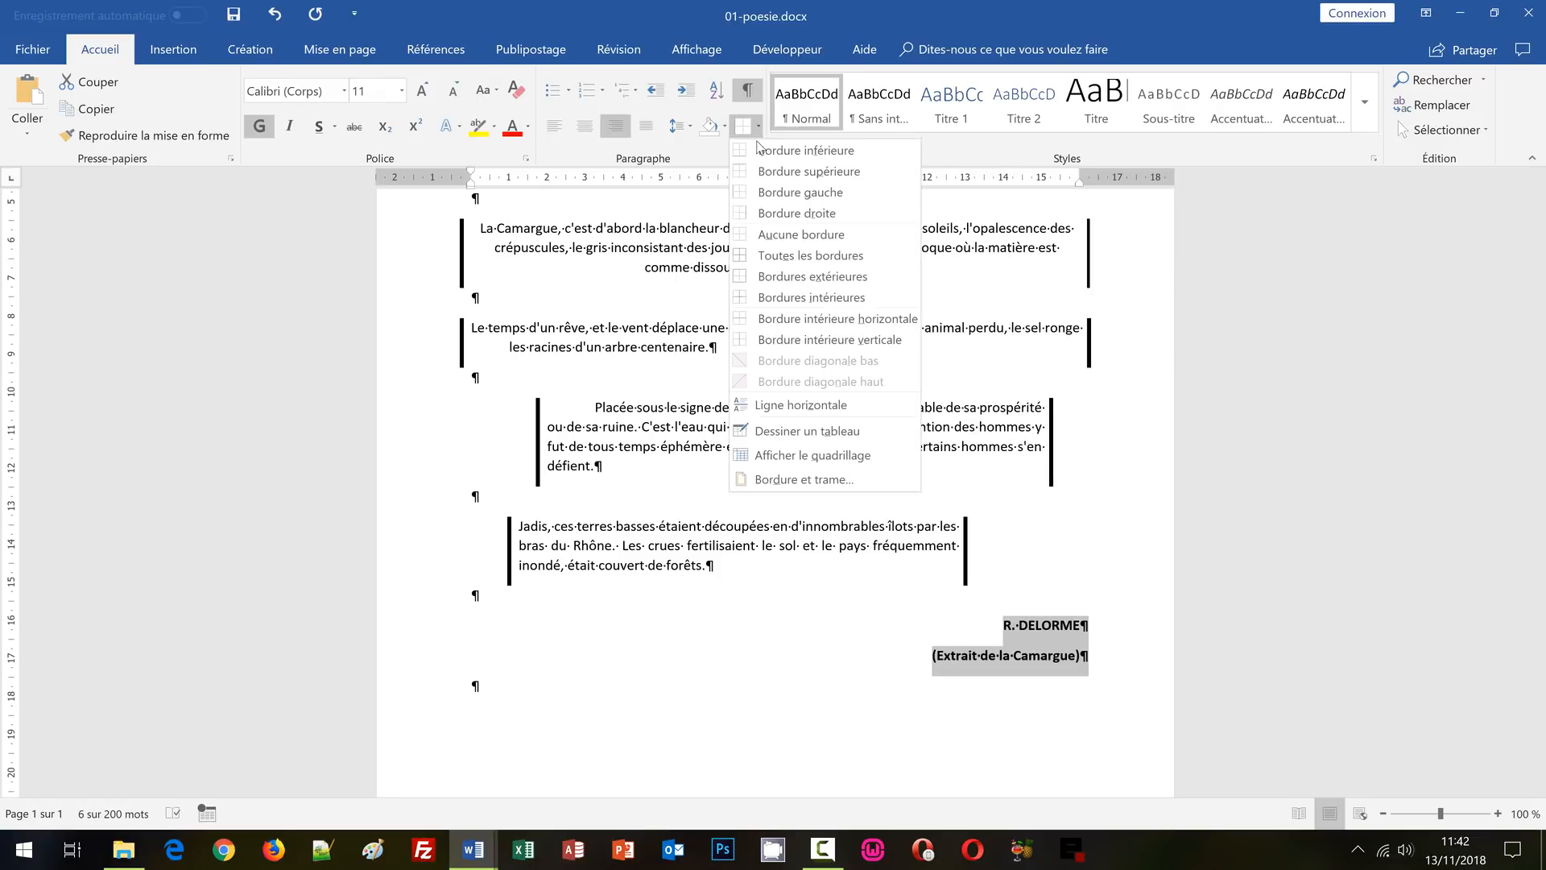
pyautogui.click(771, 486)
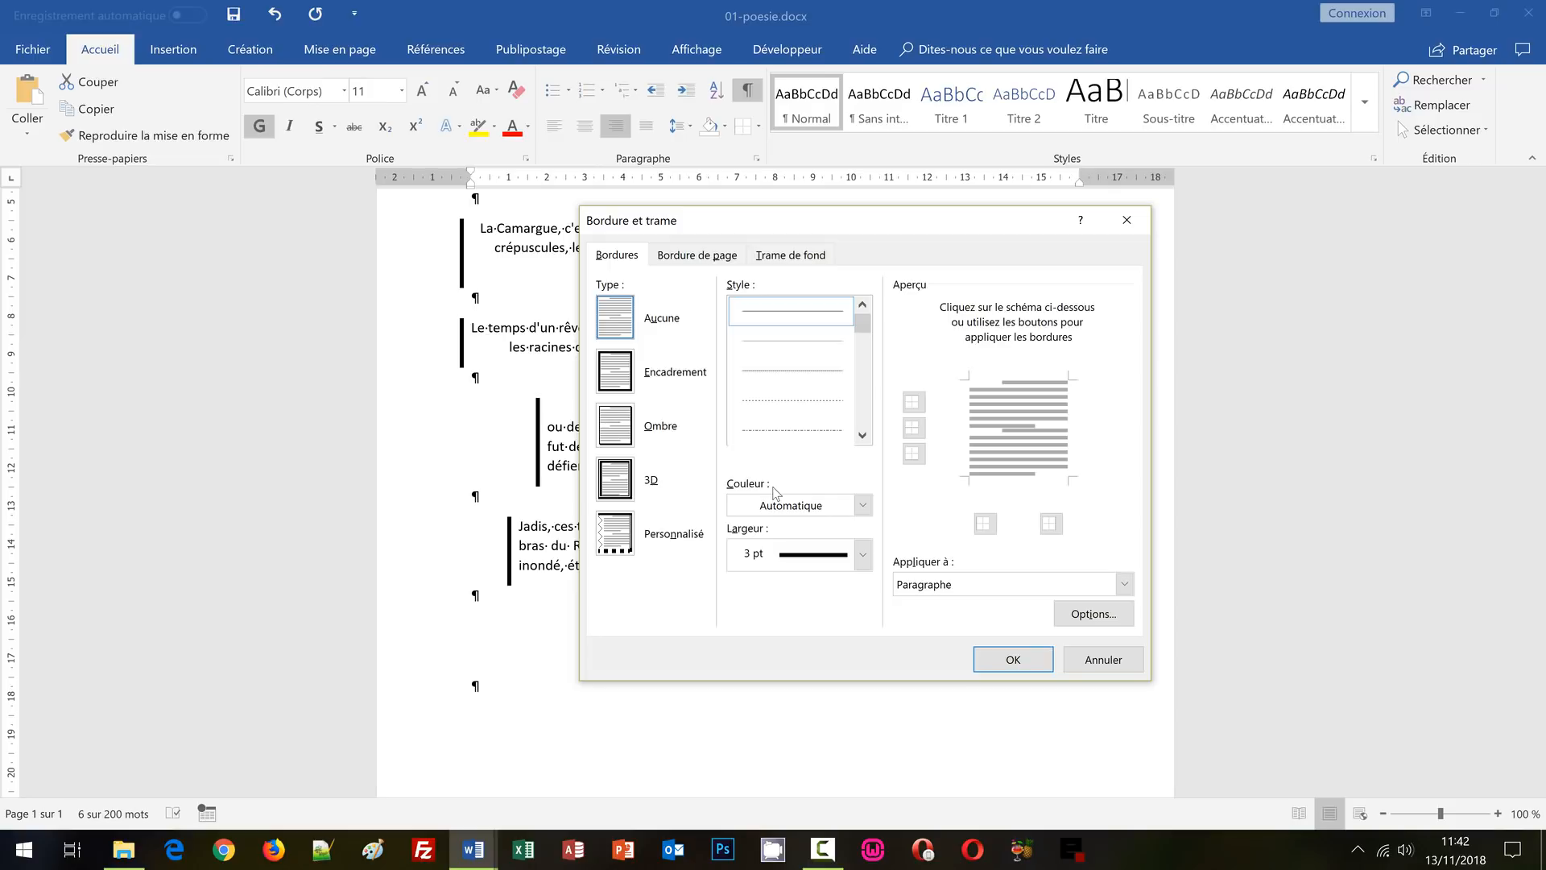
pyautogui.click(864, 554)
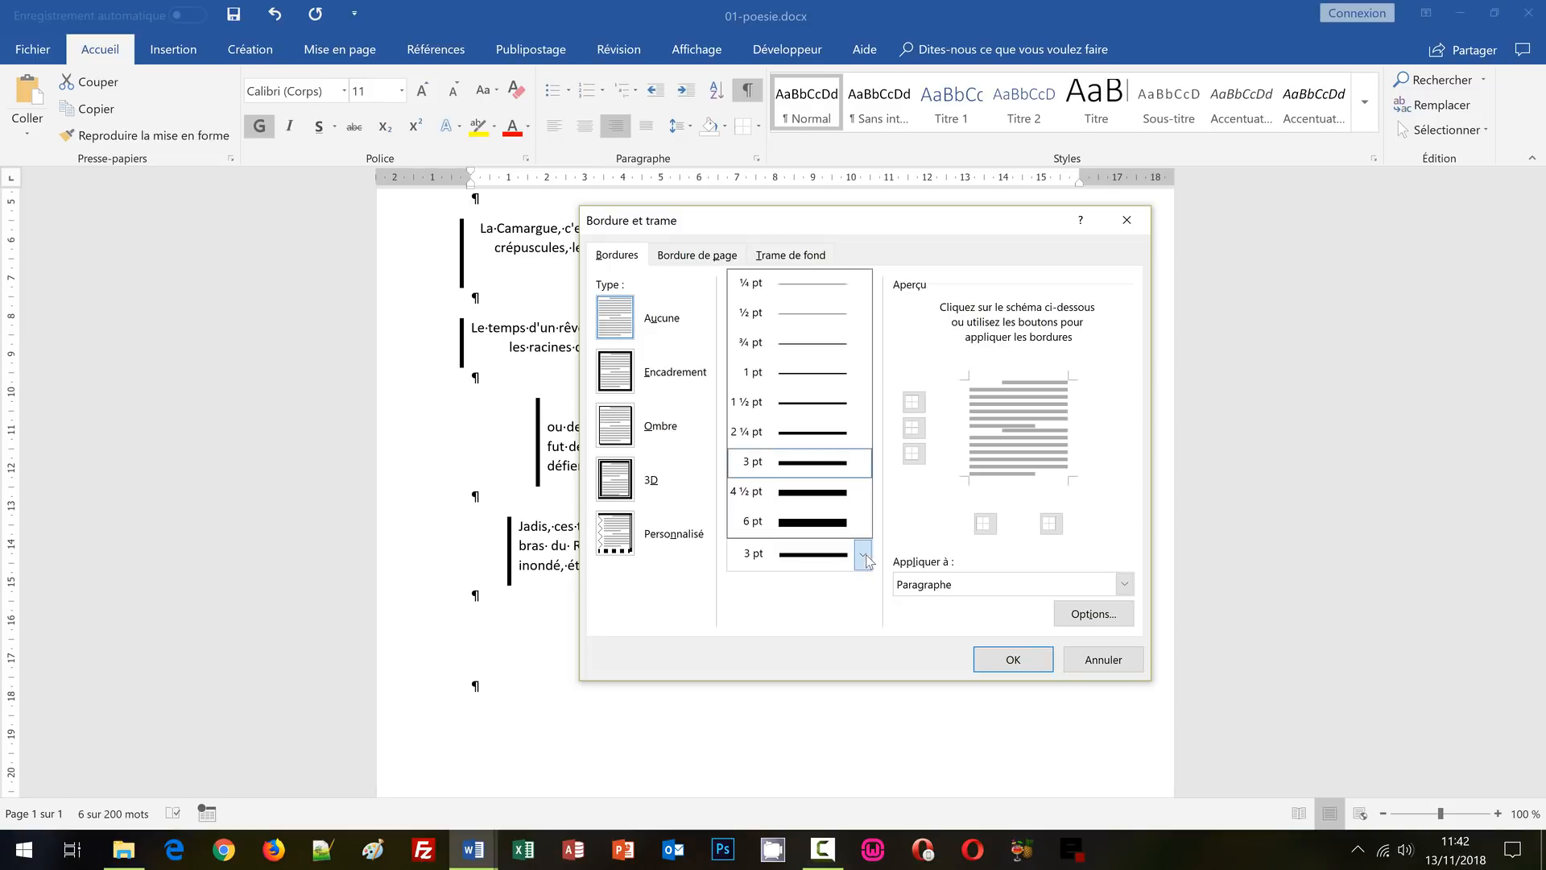
pyautogui.click(795, 432)
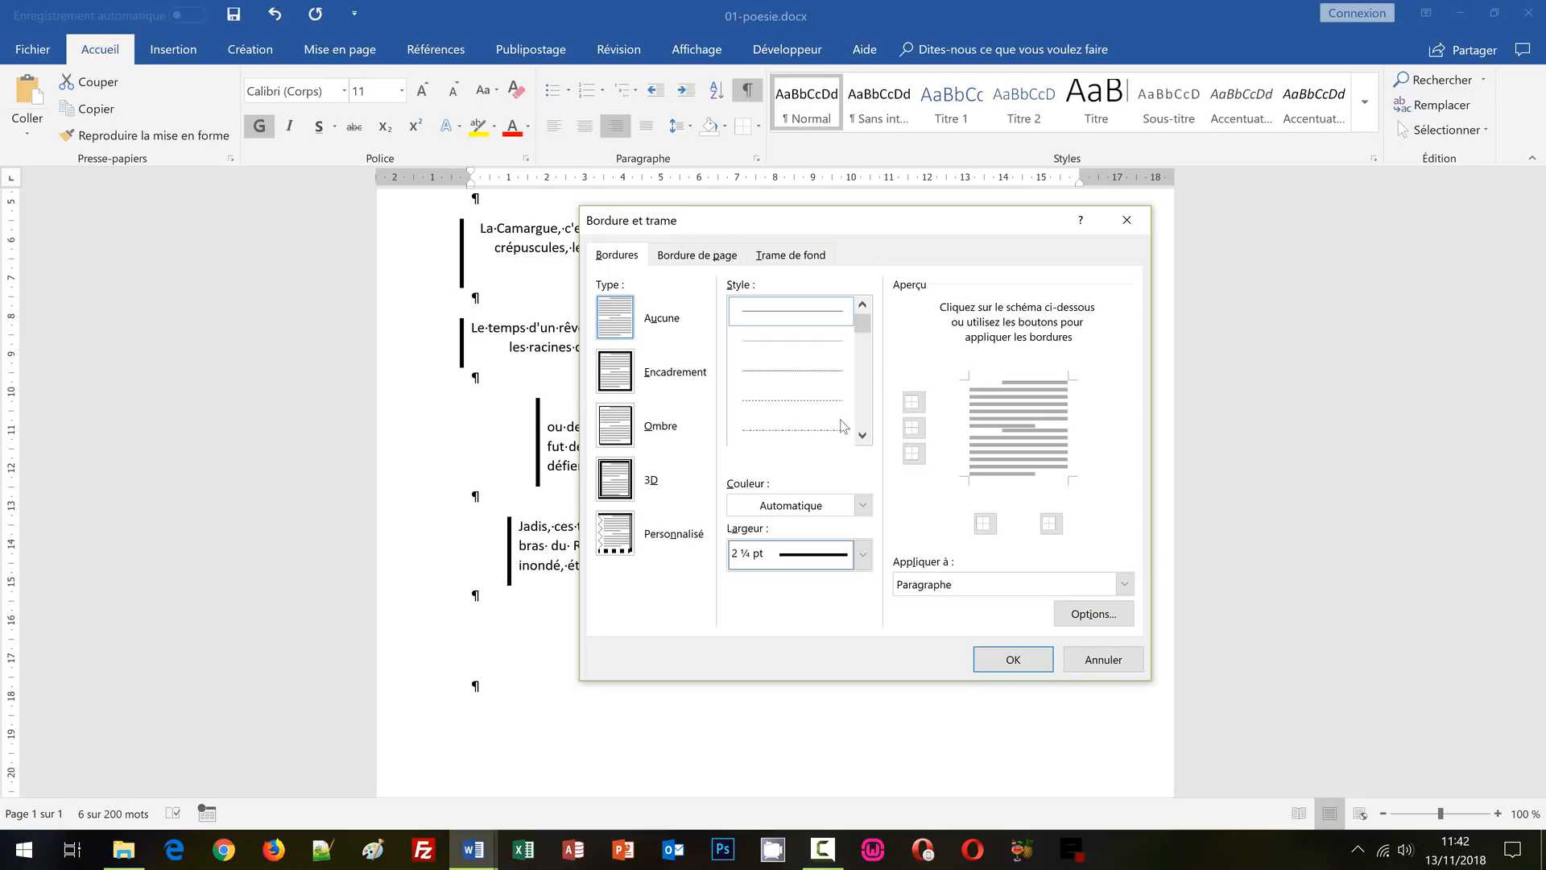
pyautogui.click(969, 443)
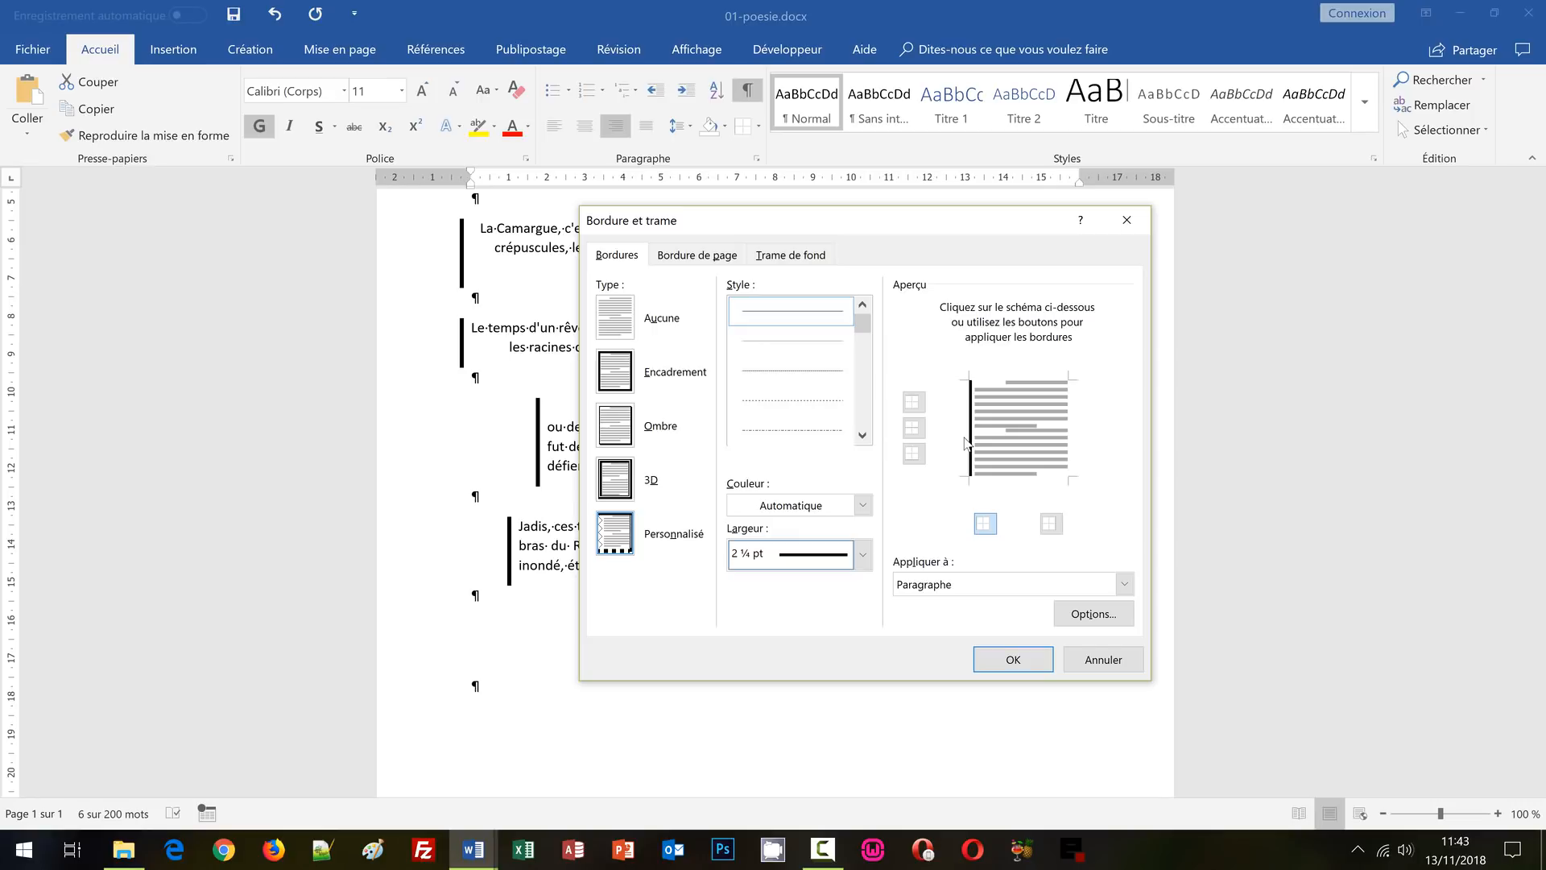
pyautogui.click(1007, 659)
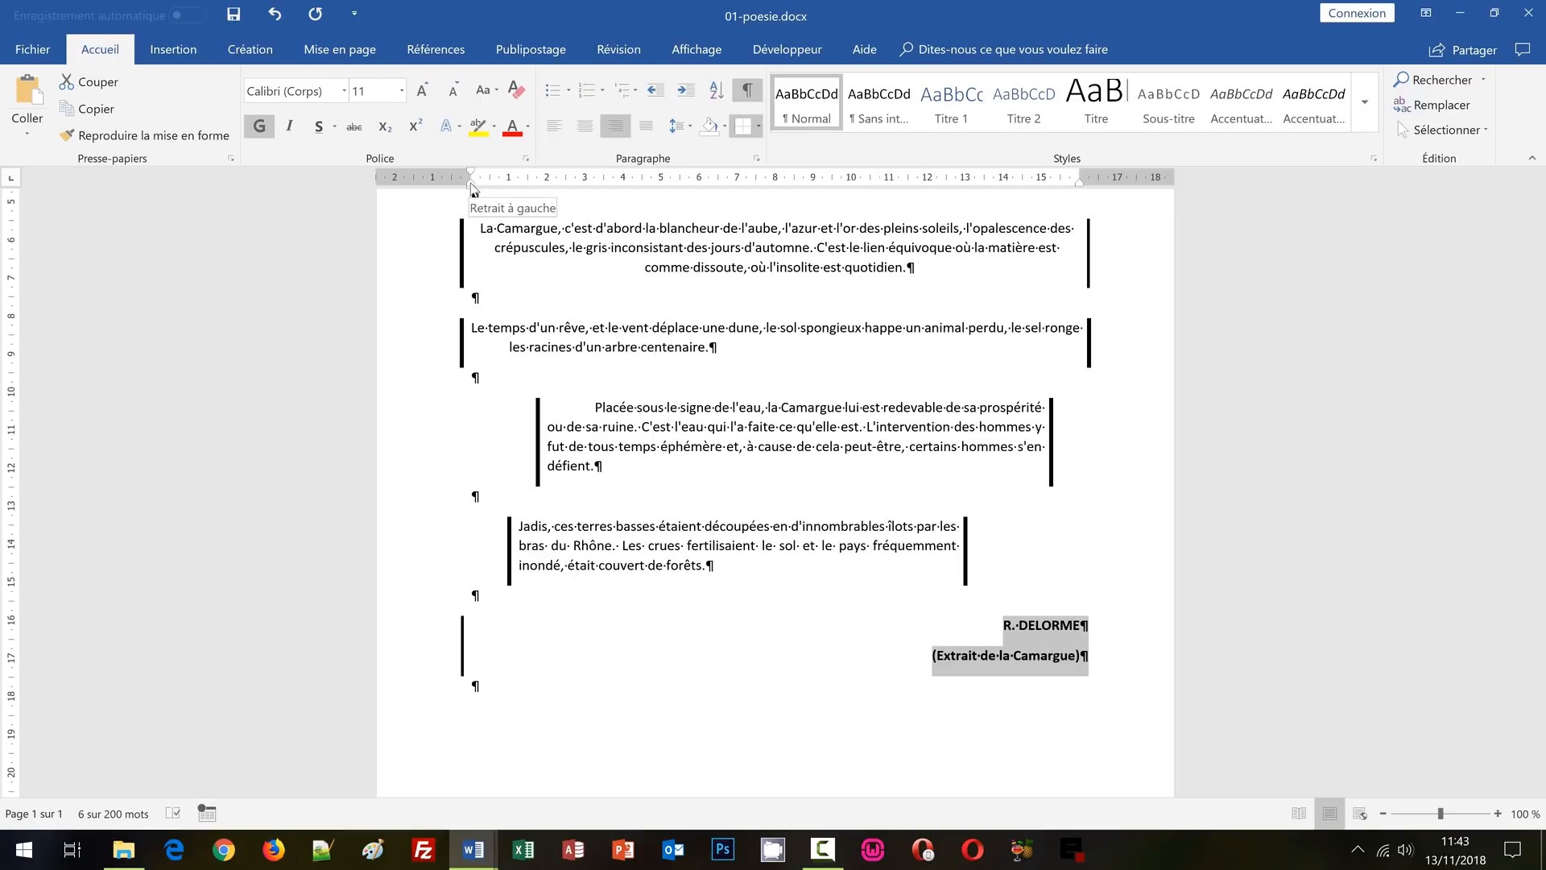
# Indent the two signature lines about 10.5 cm from the left and remove the space after their paragraphs.
pyautogui.moveTo(472, 192); pyautogui.dragTo(871, 214)
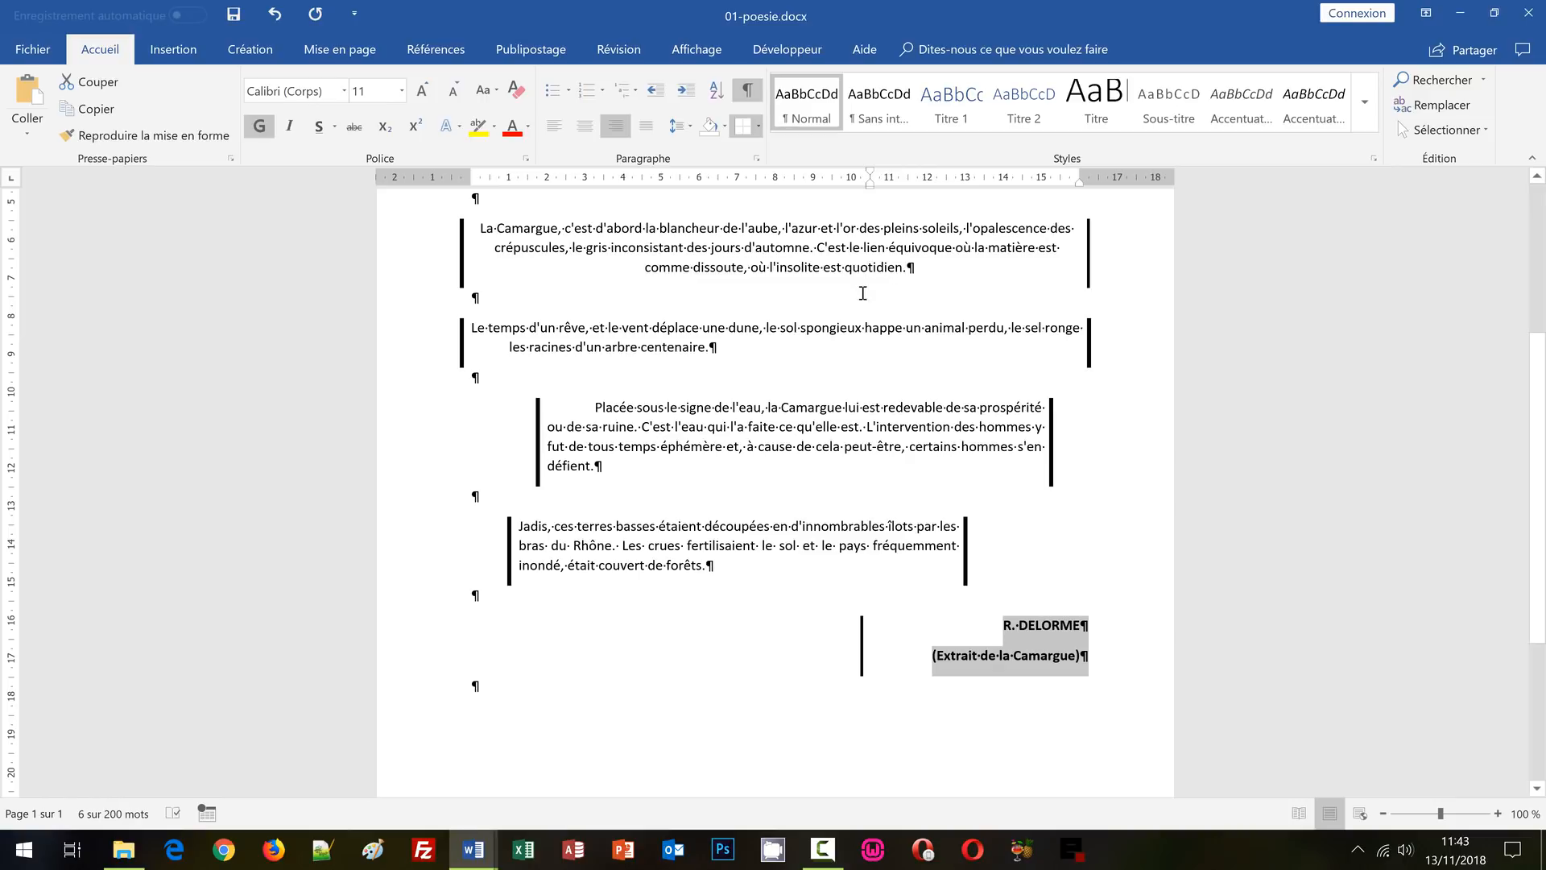
pyautogui.click(688, 124)
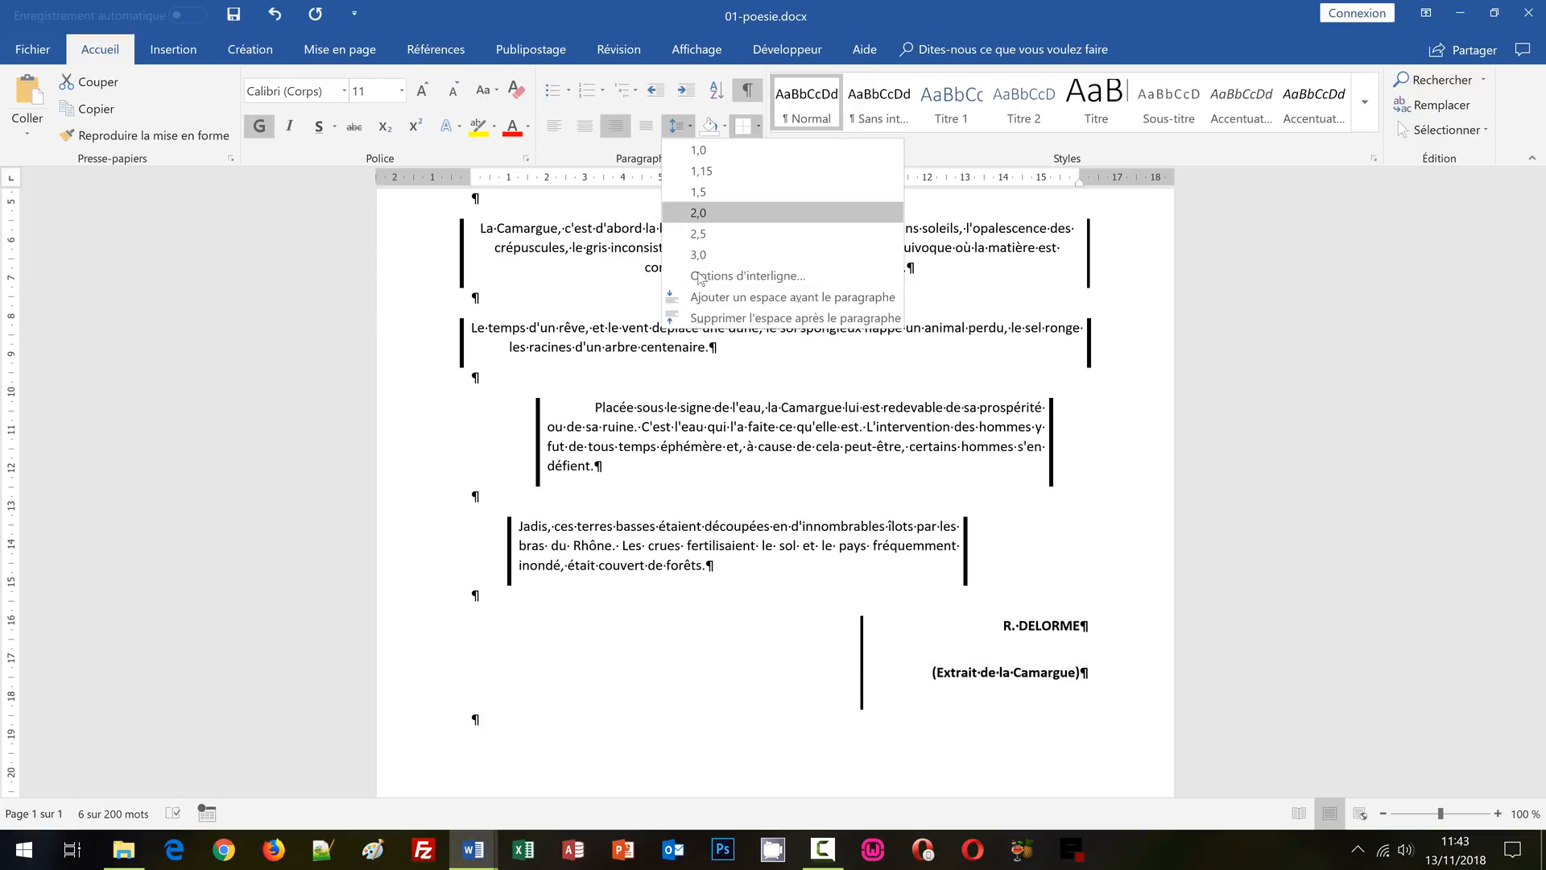
pyautogui.click(716, 319)
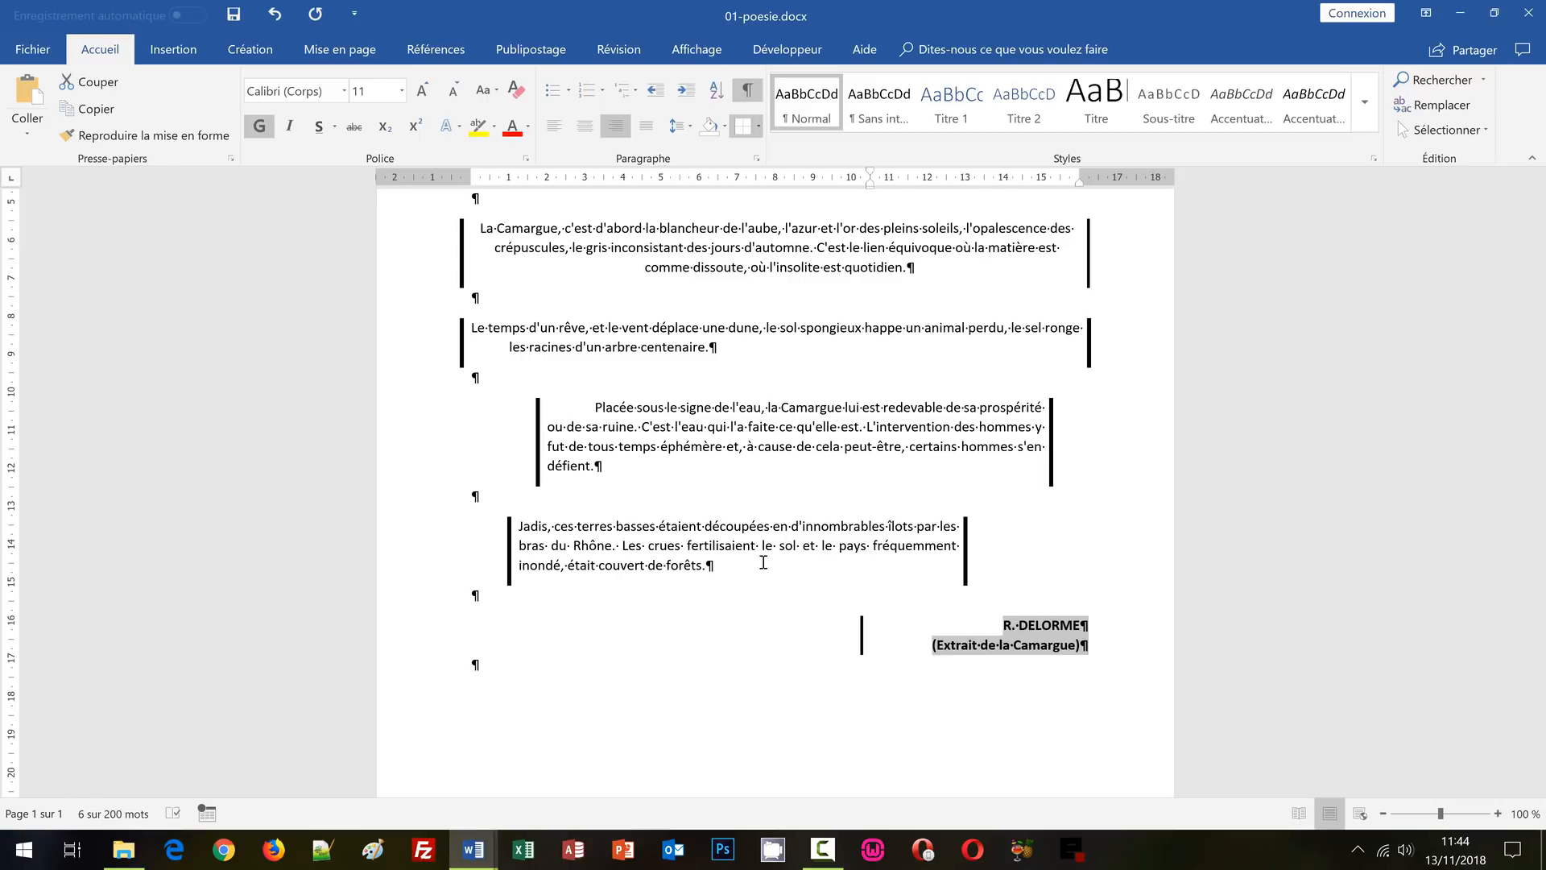
# Hide the formatting marks, check the page in print preview, and return to the beginning of the document.
pyautogui.click(749, 93)
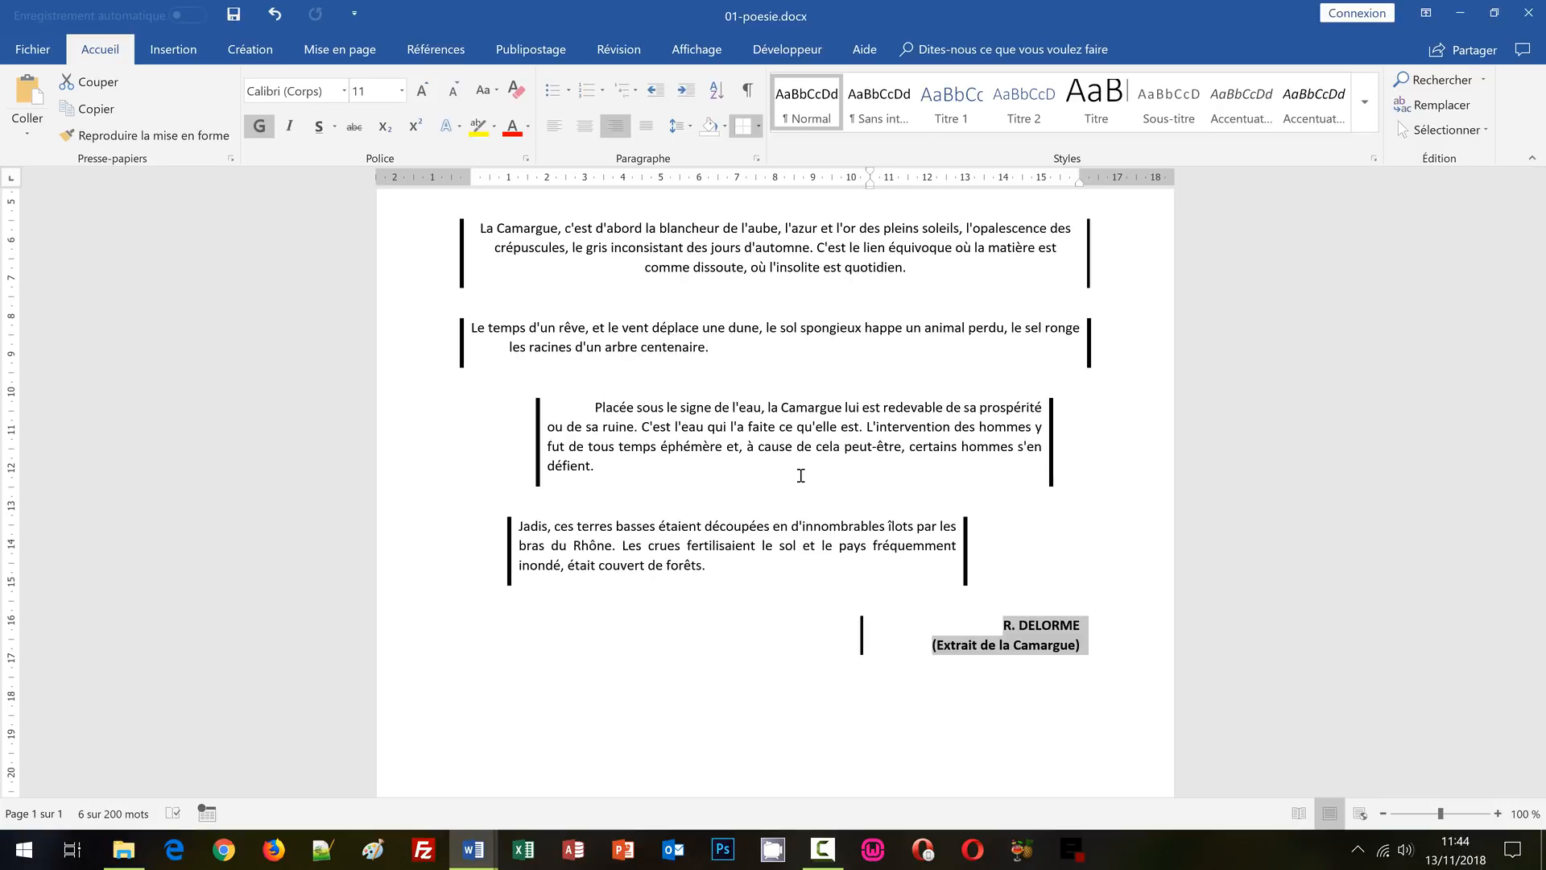
pyautogui.hotkey('ctrl', 'p')
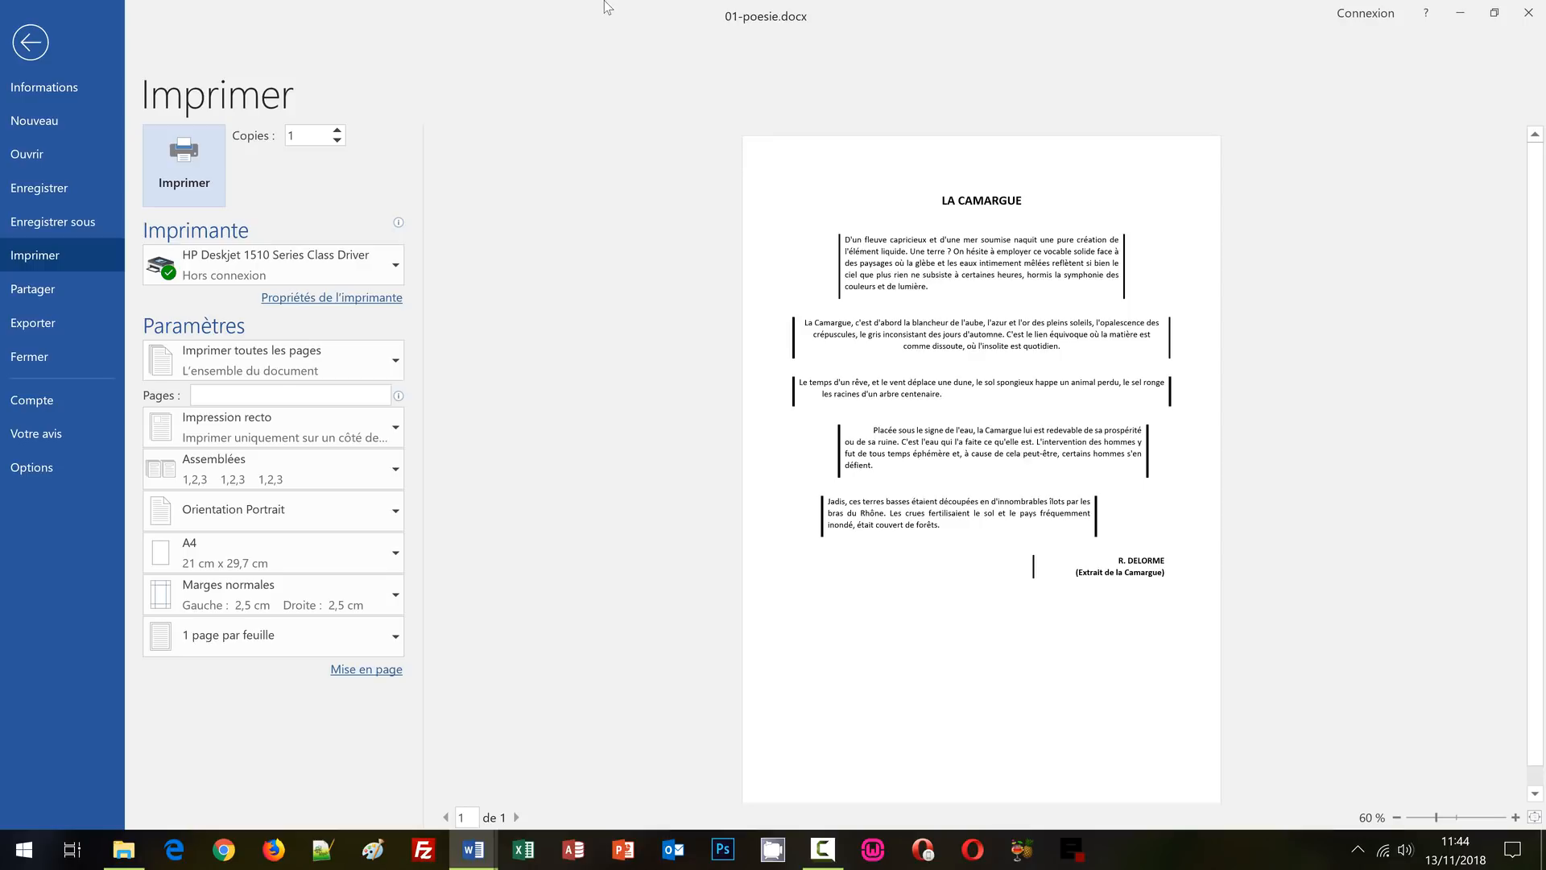
pyautogui.press('Escape')
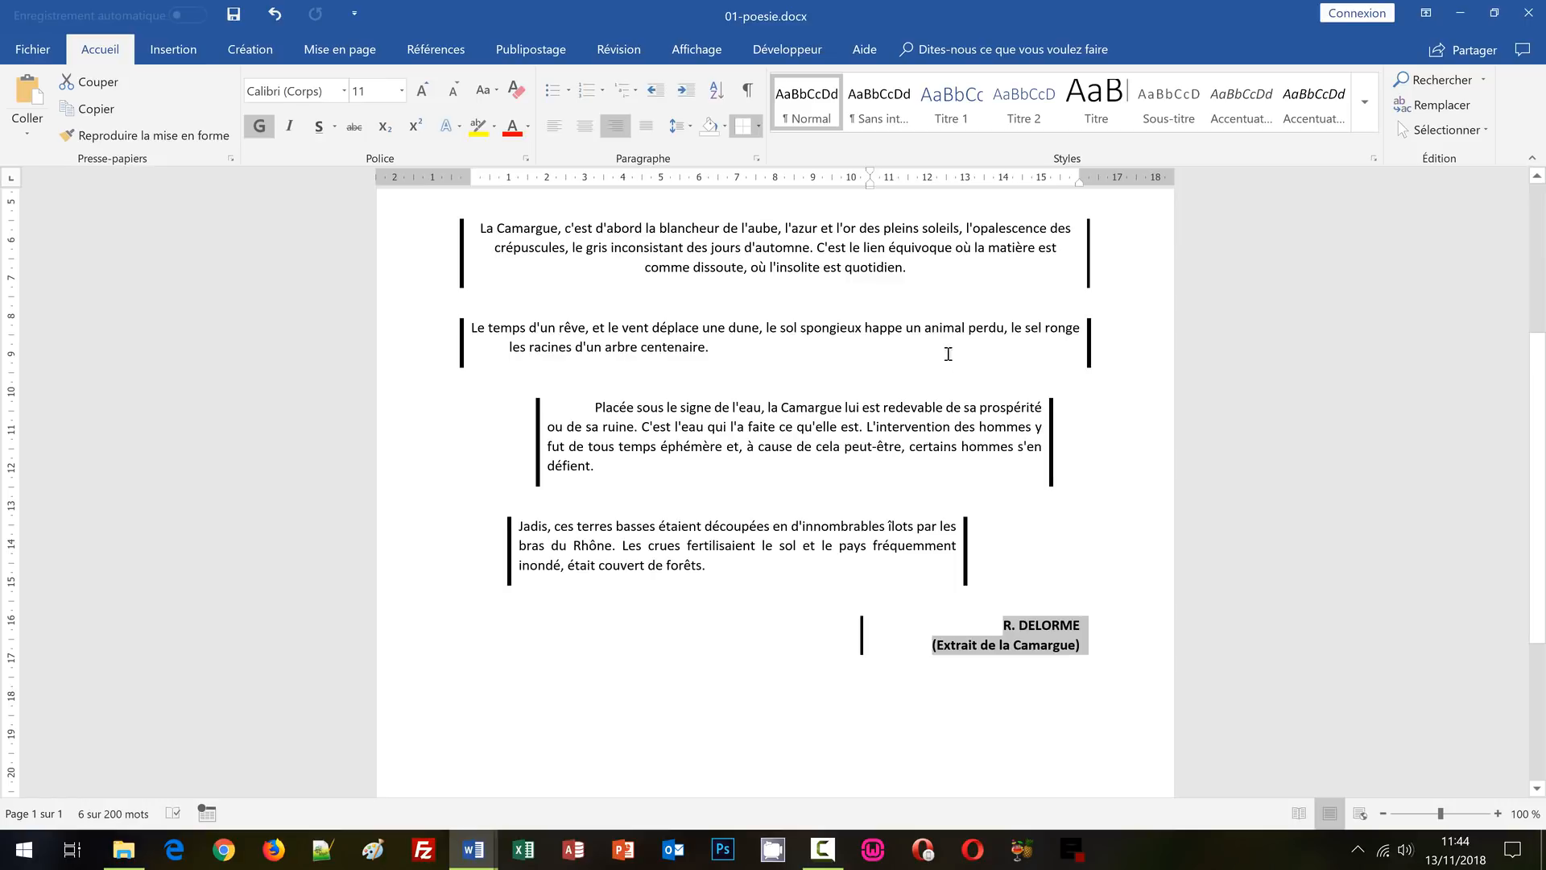
pyautogui.scroll(1, 966, 375)
pyautogui.scroll(4, 966, 375)
pyautogui.click(738, 399)
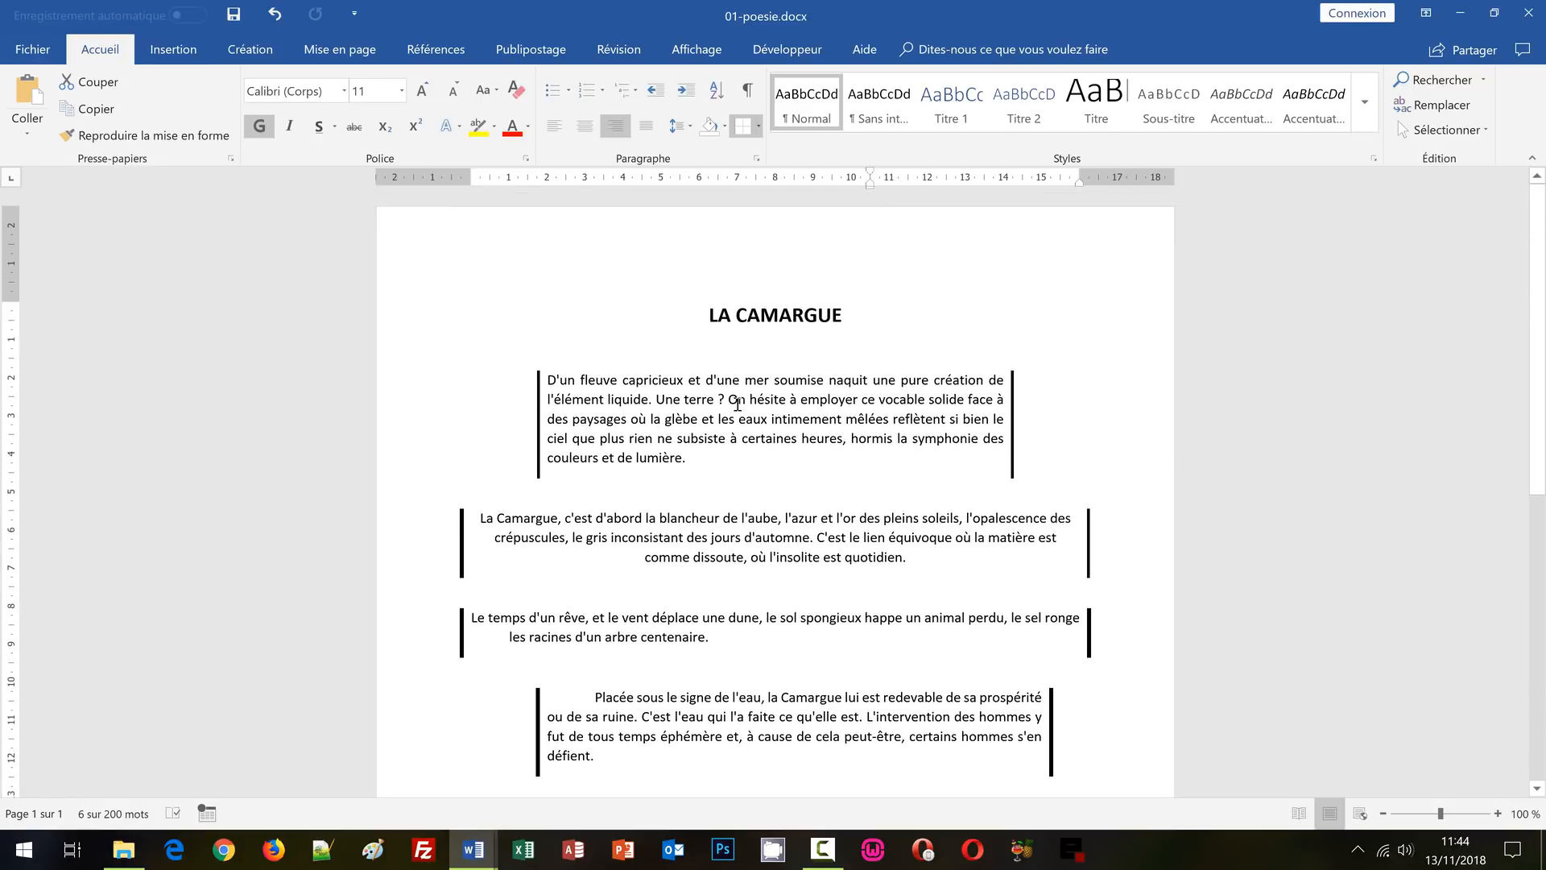